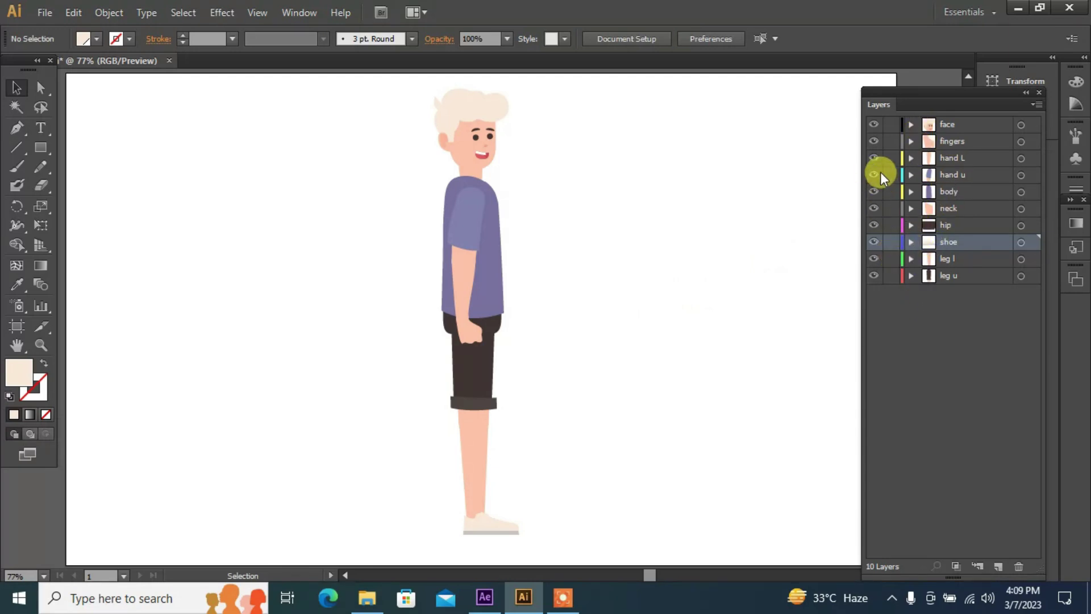
- Hide and show the face layer and the body layer in turn to check which artwork each one holds
left_click(874, 125)
left_click(874, 125)
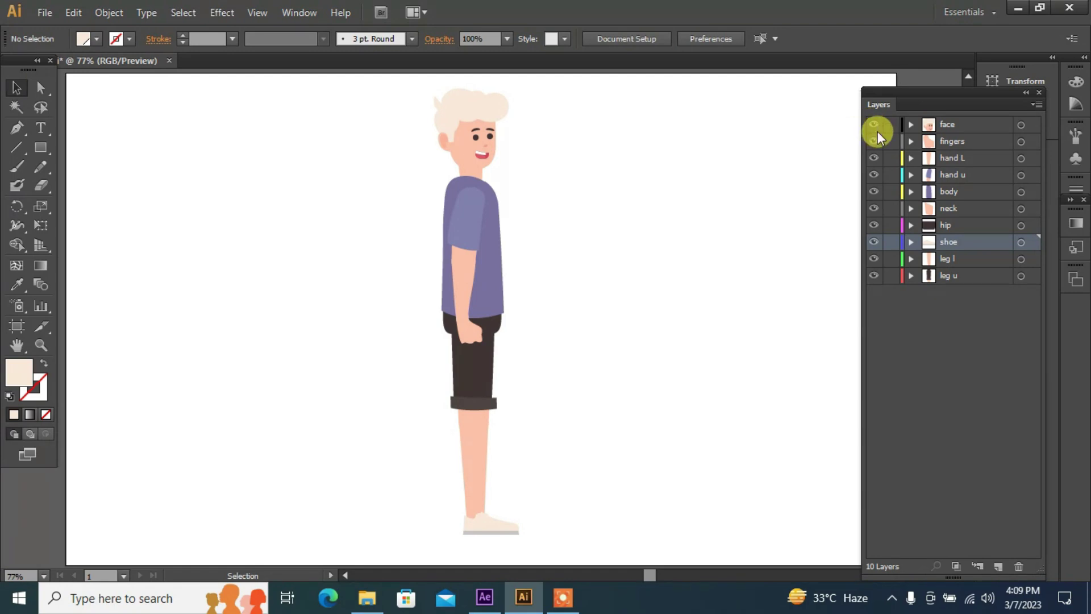
left_click(874, 192)
left_click(875, 192)
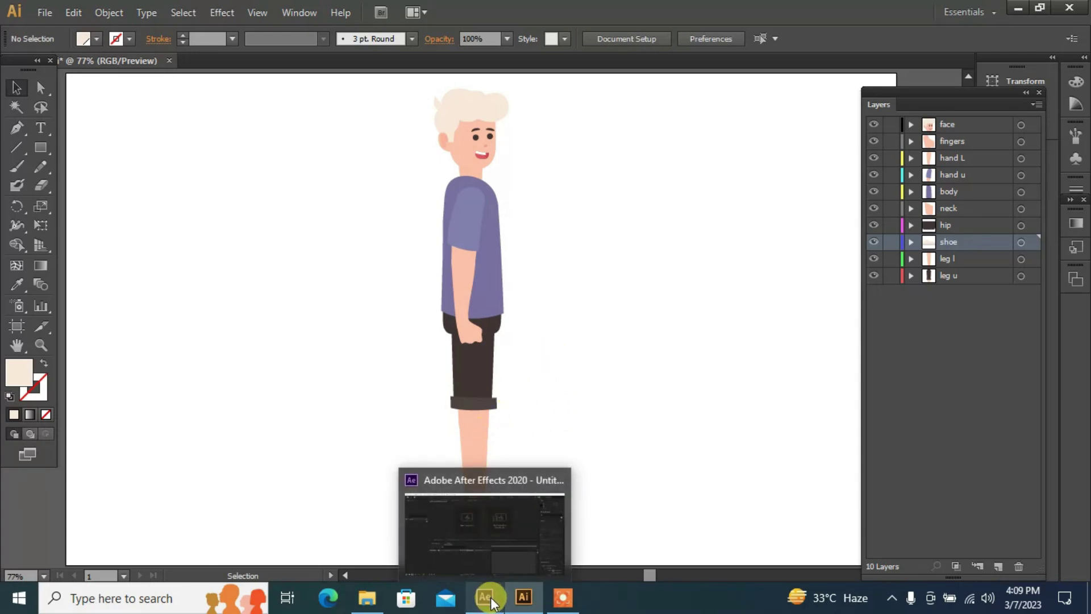
- Switch to After Effects and create a composition from the walk cycle Illustrator file, importing it as Composition with Layer Size footage dimensions
left_click(491, 602)
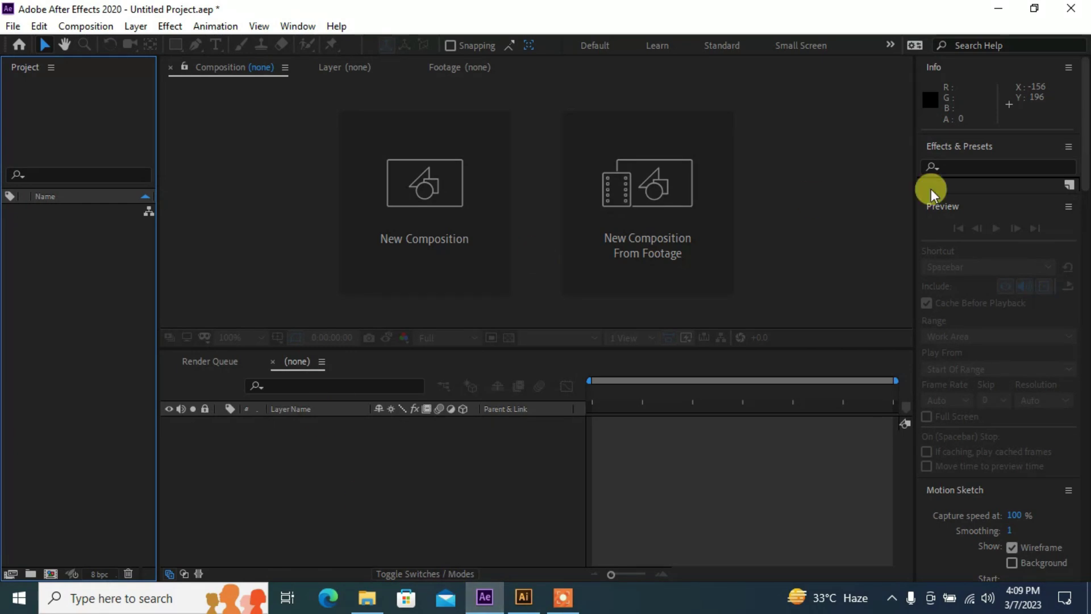
left_click(664, 231)
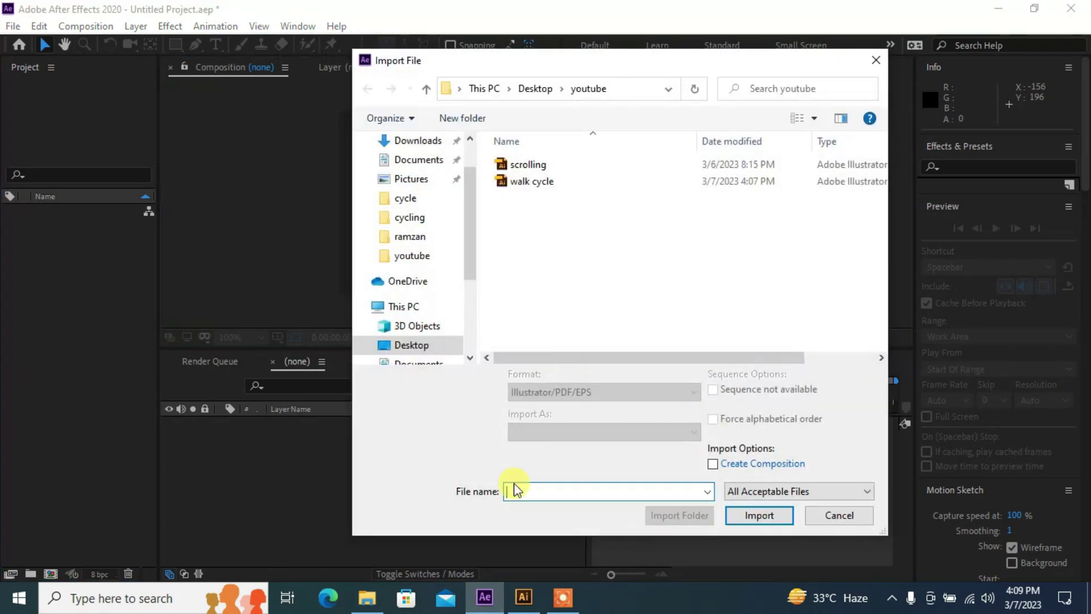
left_click(537, 182)
left_click(750, 523)
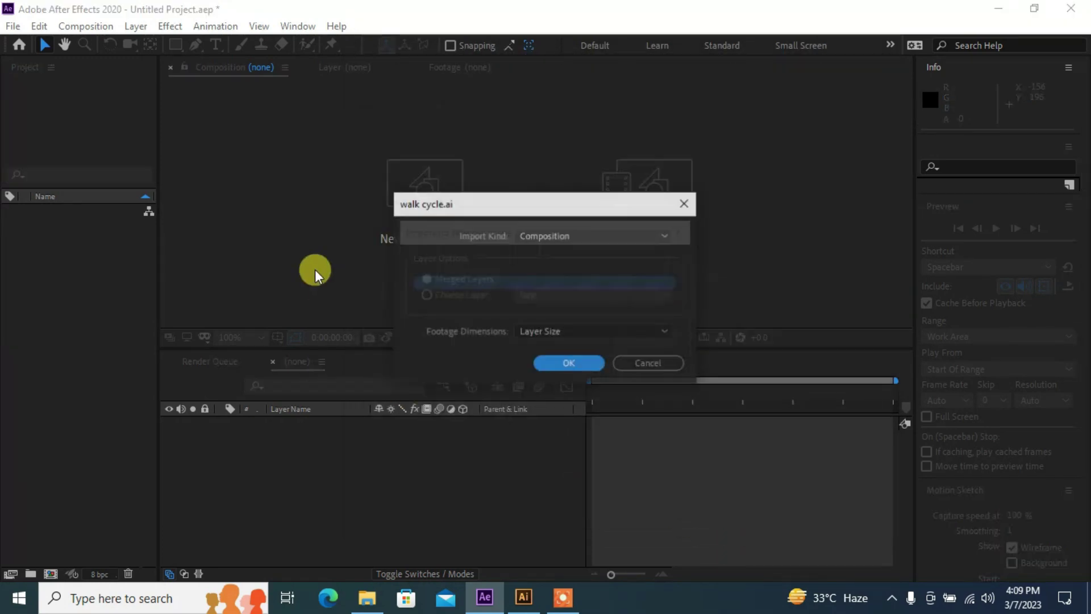
left_click(568, 364)
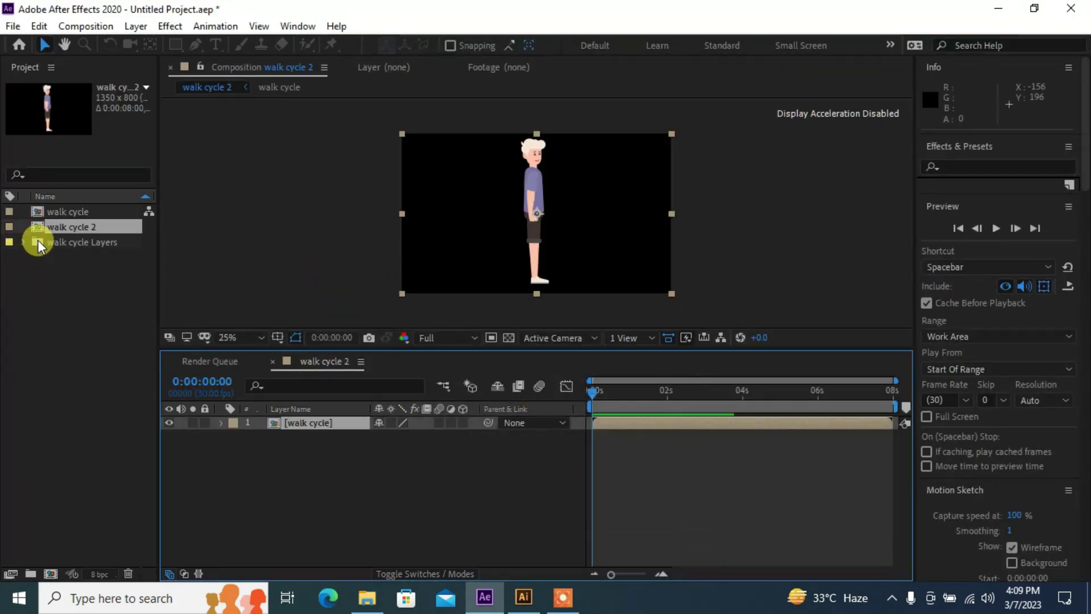
- Delete the extra walk cycle 2 composition from the project and open the walk cycle composition
left_click(65, 224)
key("Delete")
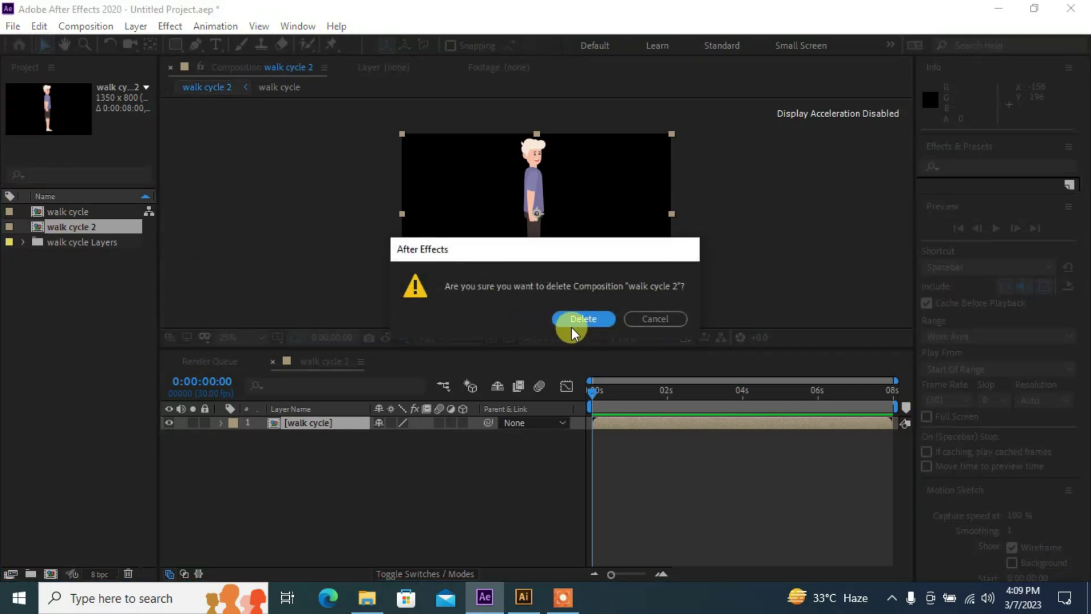
left_click(579, 324)
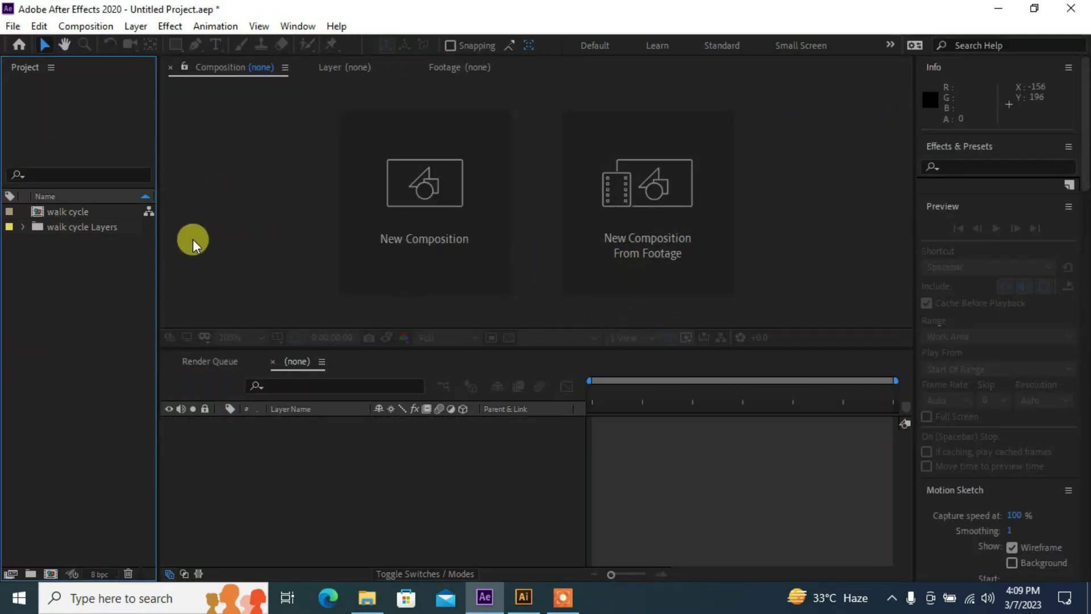
double_click(95, 214)
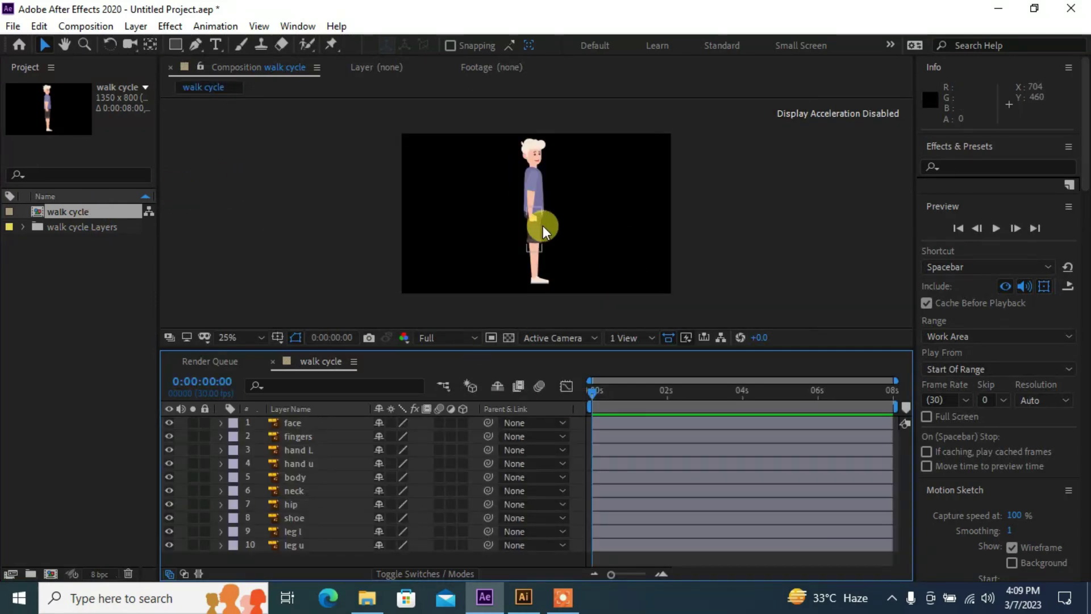
left_click(78, 27)
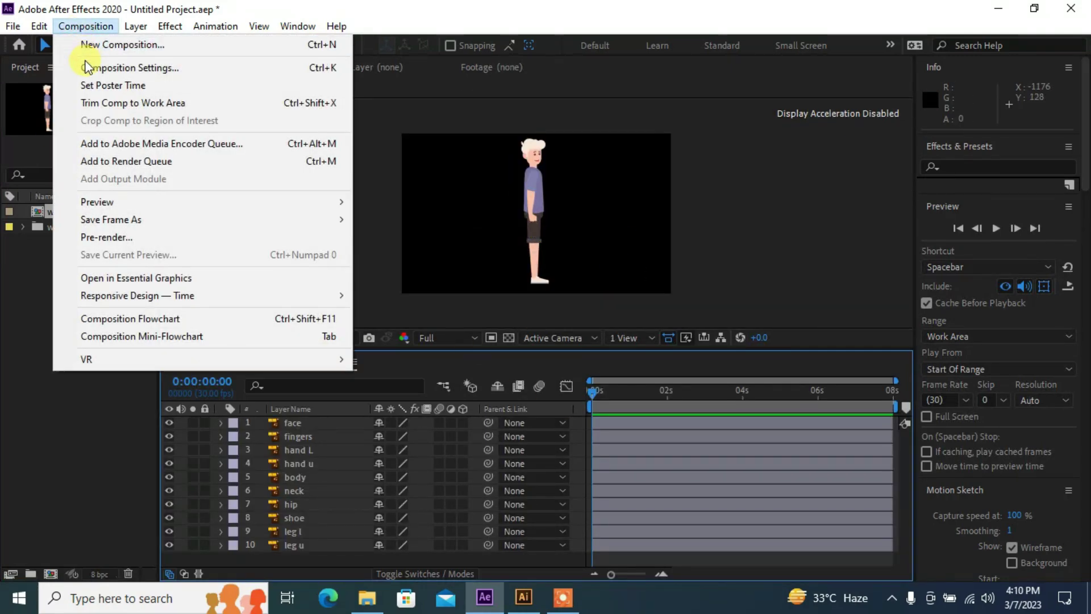
left_click(88, 68)
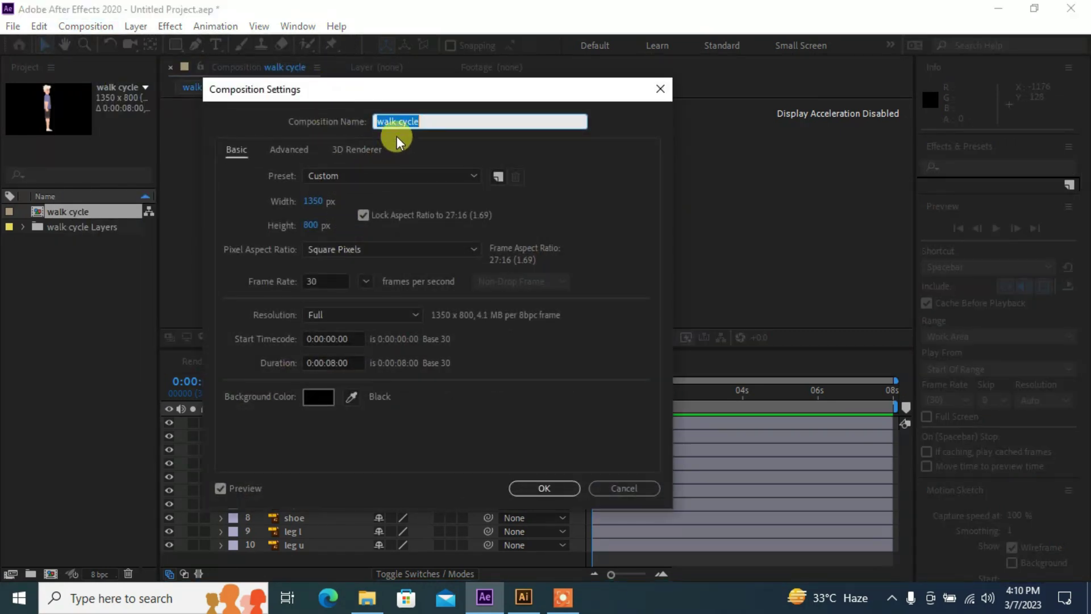
left_click(312, 203)
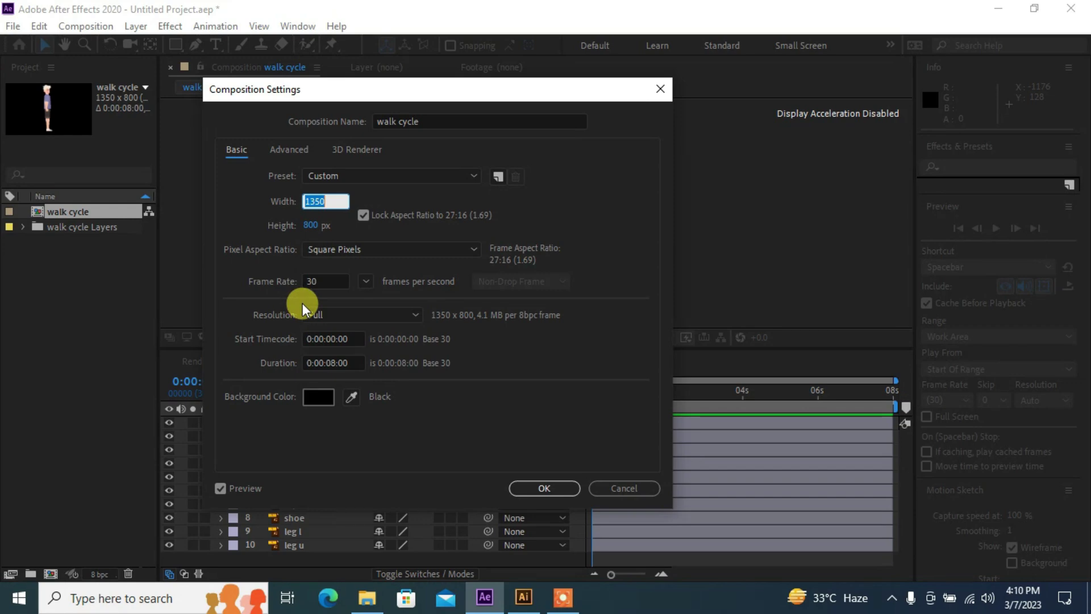
type("19")
key("Return")
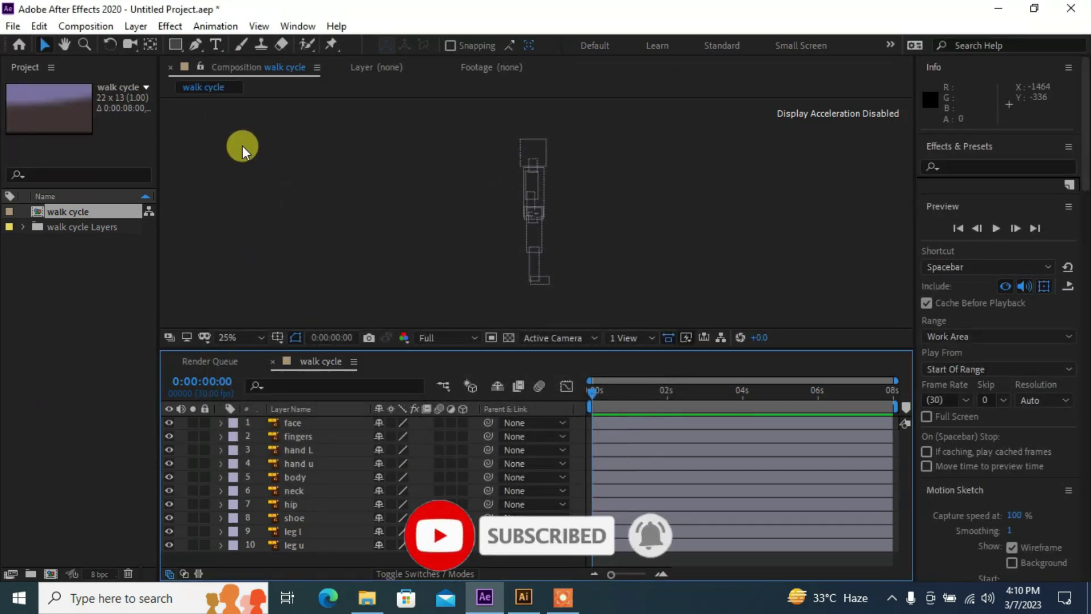
- Resize the walk cycle composition to 3038 x 1800 px, keeping the aspect ratio locked
left_click(90, 25)
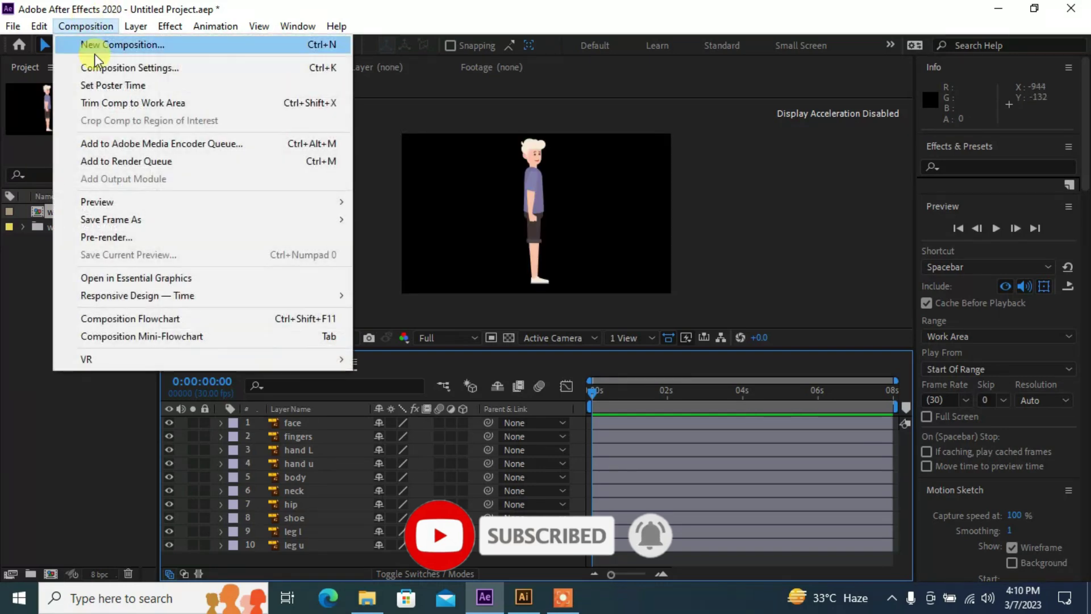
left_click(108, 67)
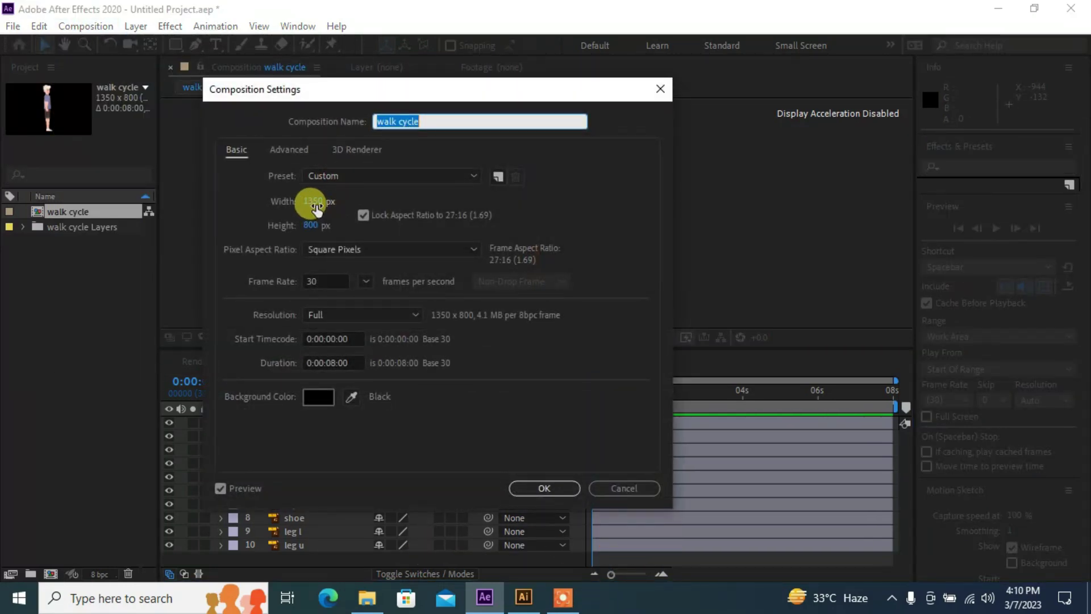
left_click(315, 203)
type("2200")
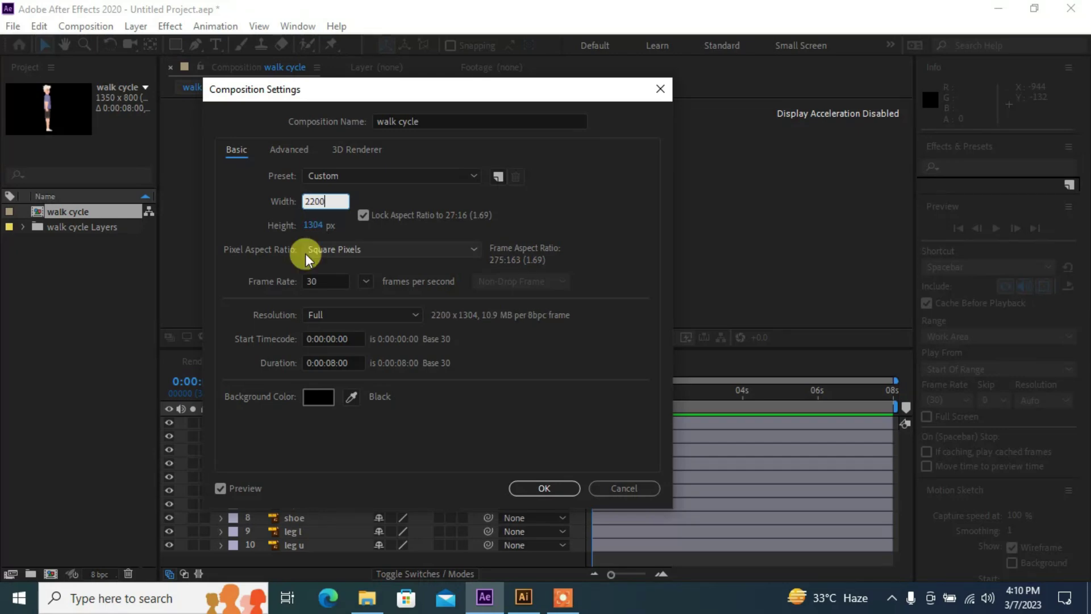
left_click(314, 226)
type("1800")
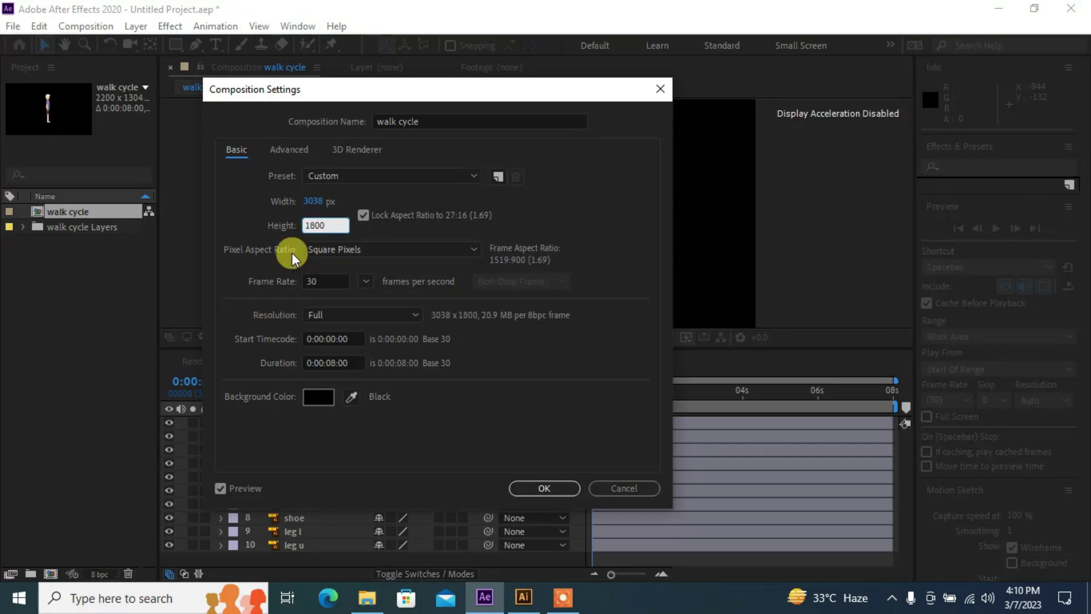
left_click(525, 491)
scroll(686, 211, "down", 1)
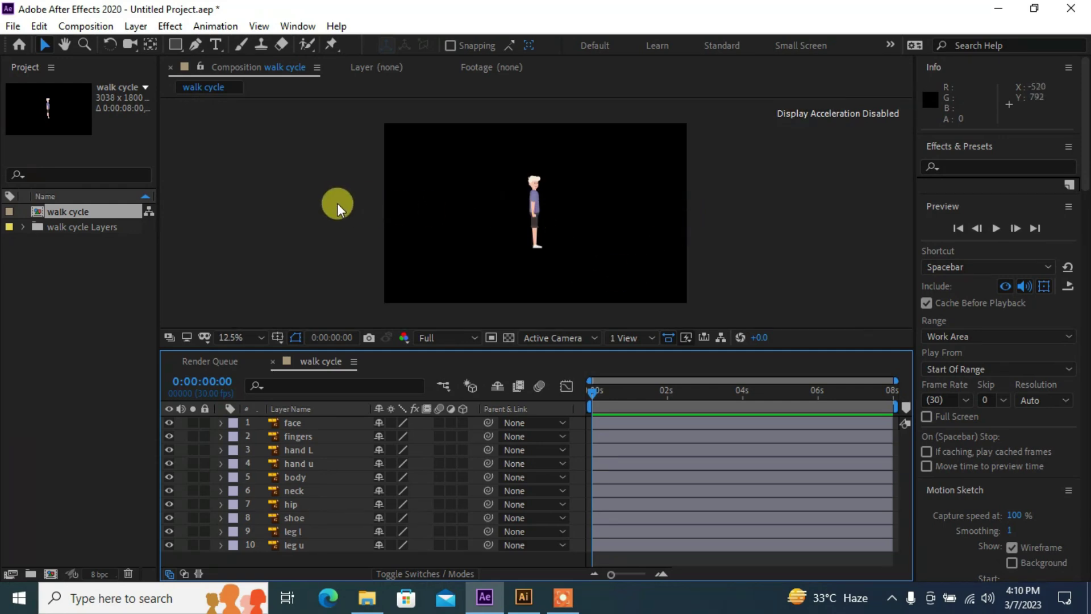
- Add a null object to the composition and parent all character layers, from face to leg u, to it
left_click(135, 31)
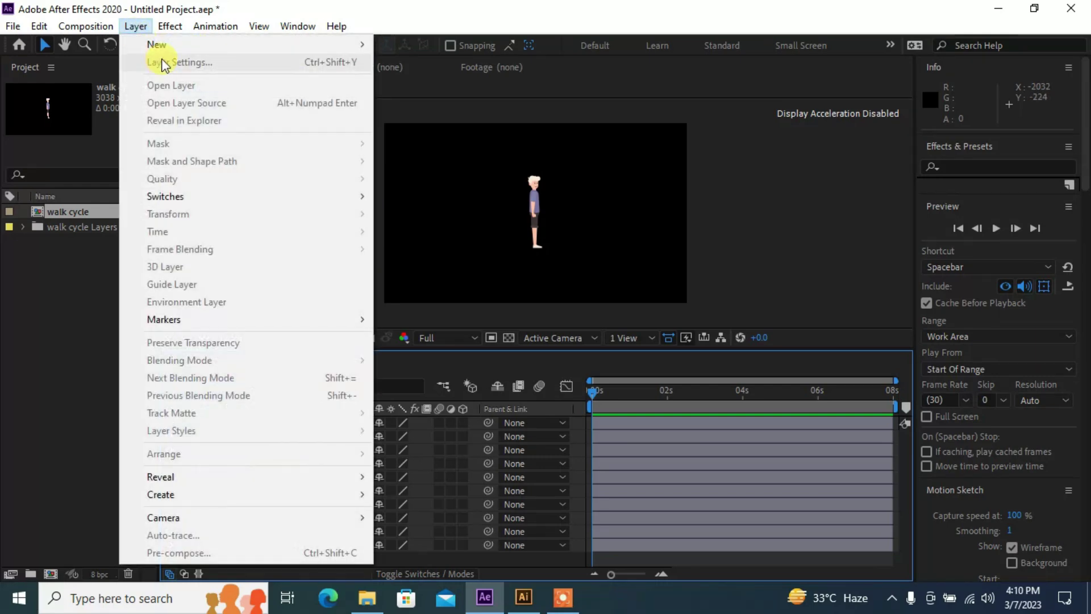
mouse_move(193, 41)
left_click(434, 114)
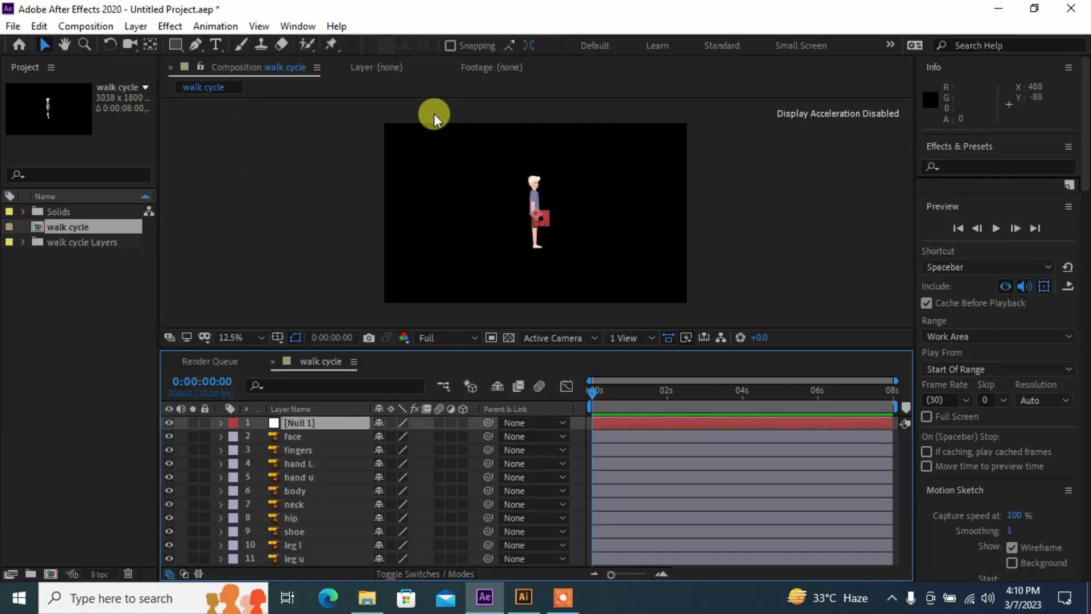
left_click(311, 558)
left_click(321, 434, "shift")
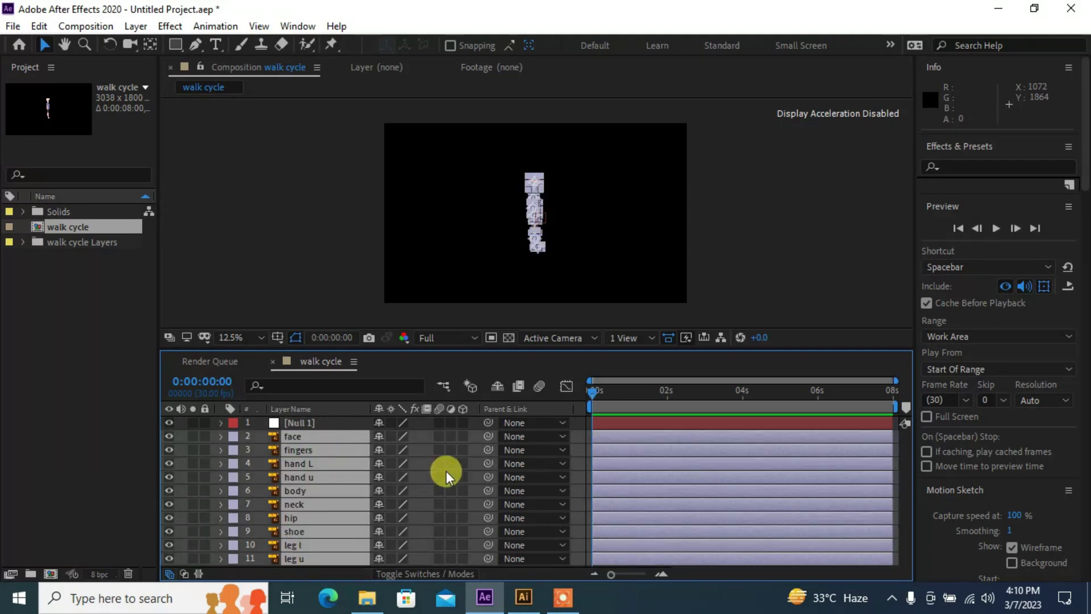
left_click_drag(490, 437, 298, 425)
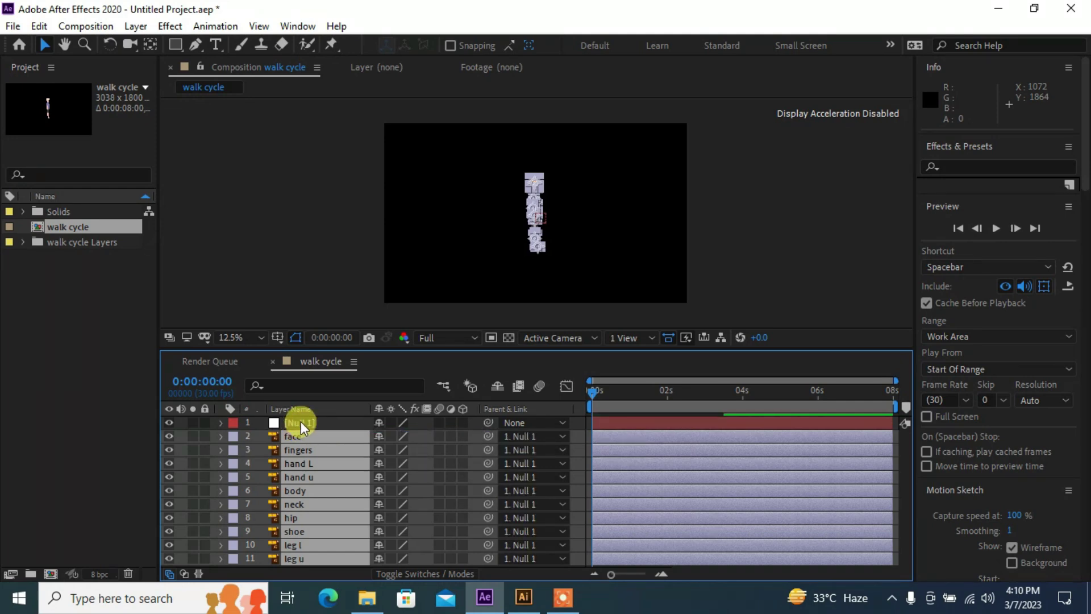
double_click(301, 421)
left_click(305, 437)
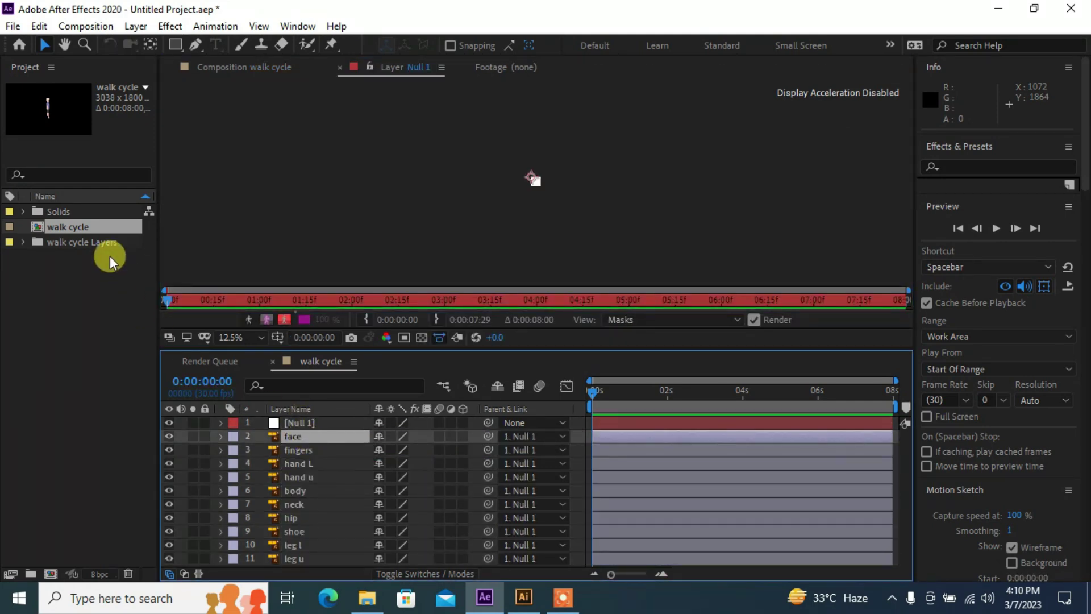
double_click(90, 228)
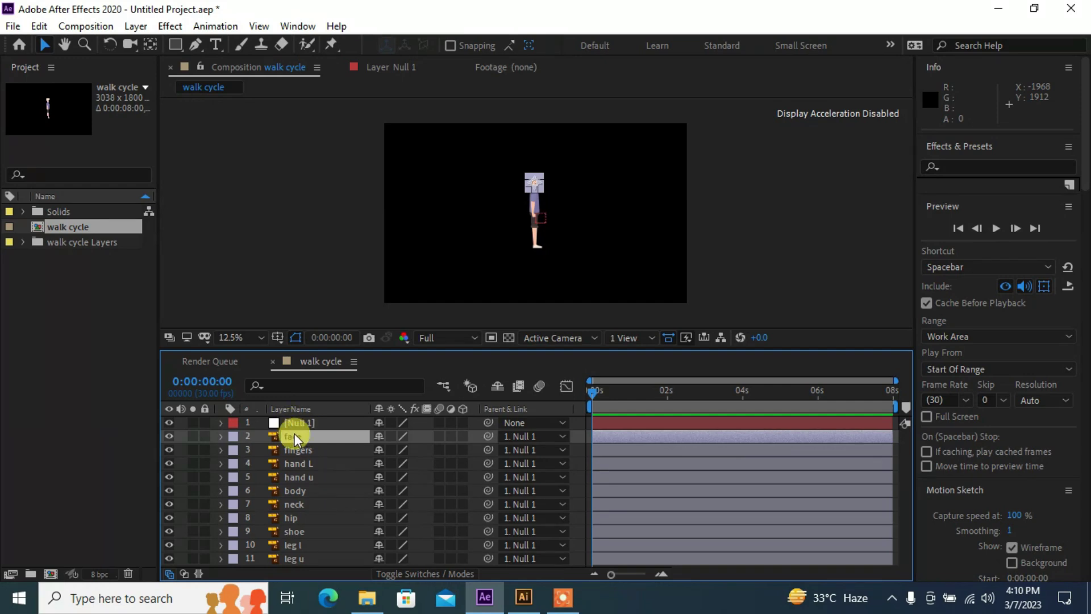
- Enlarge the character by scaling the null to 214%, and delete the null from the composition
left_click(302, 428)
key("s")
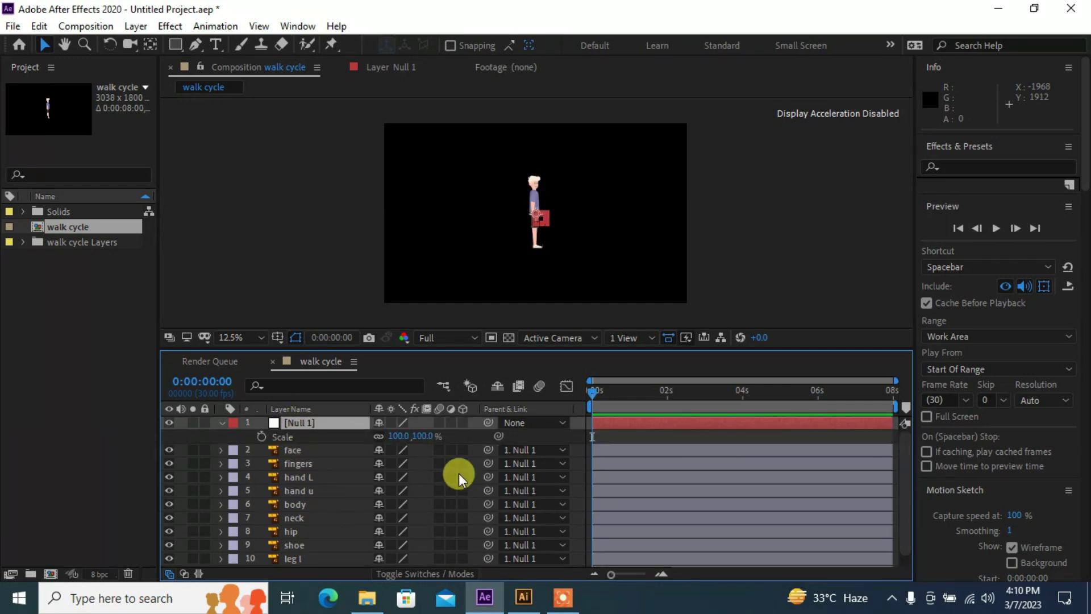
left_click_drag(419, 431, 525, 442)
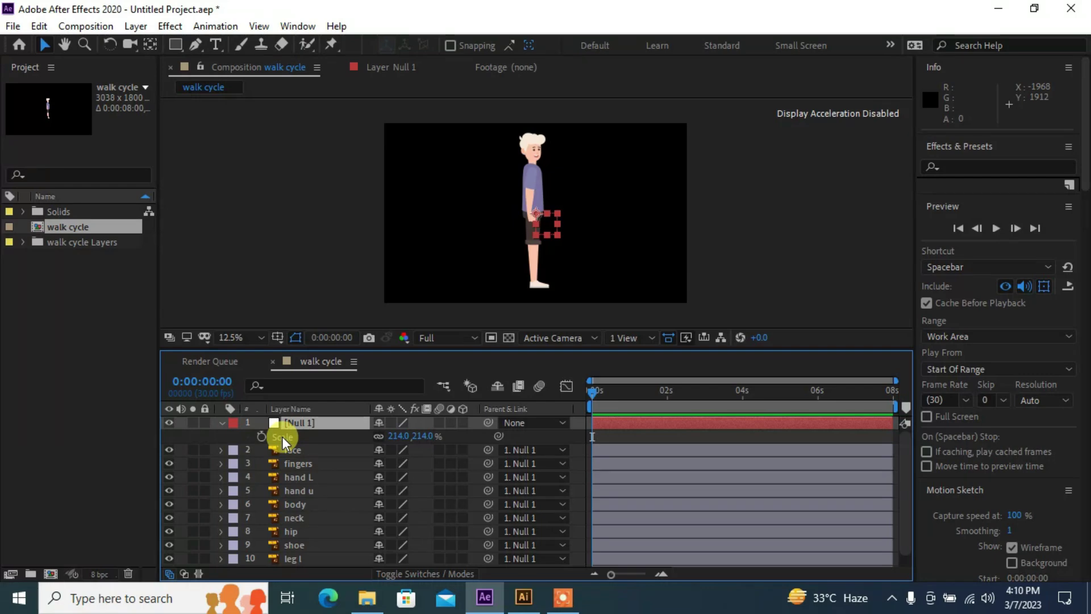
key("Delete")
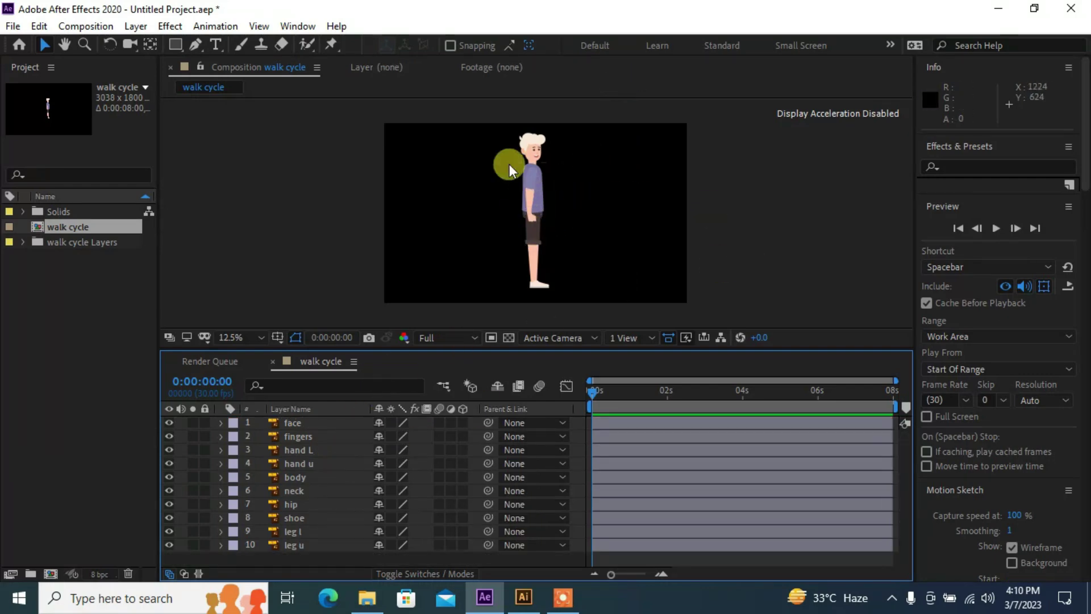
- Set the opacity of all character layers, from face to leg u, to 70% and deselect them
left_click(306, 425)
left_click(314, 544, "shift")
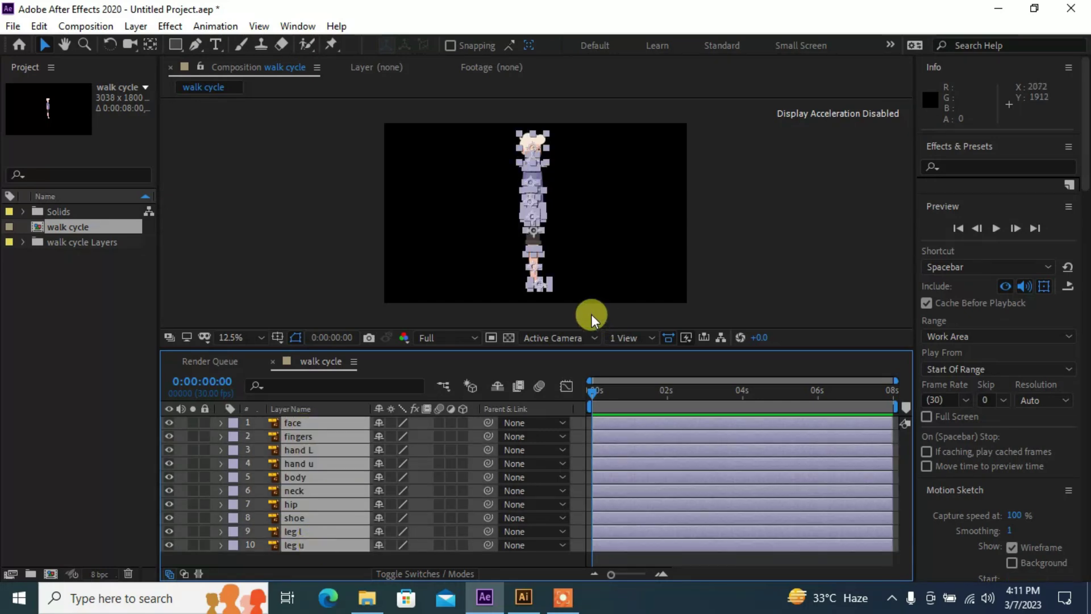
key("t")
left_click(383, 437)
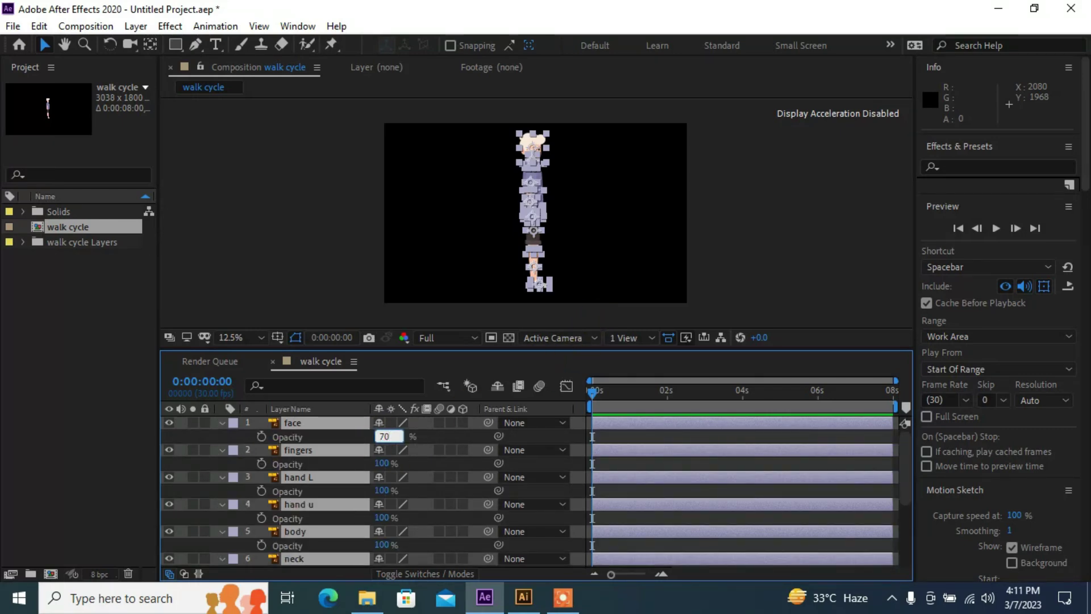
key("Return")
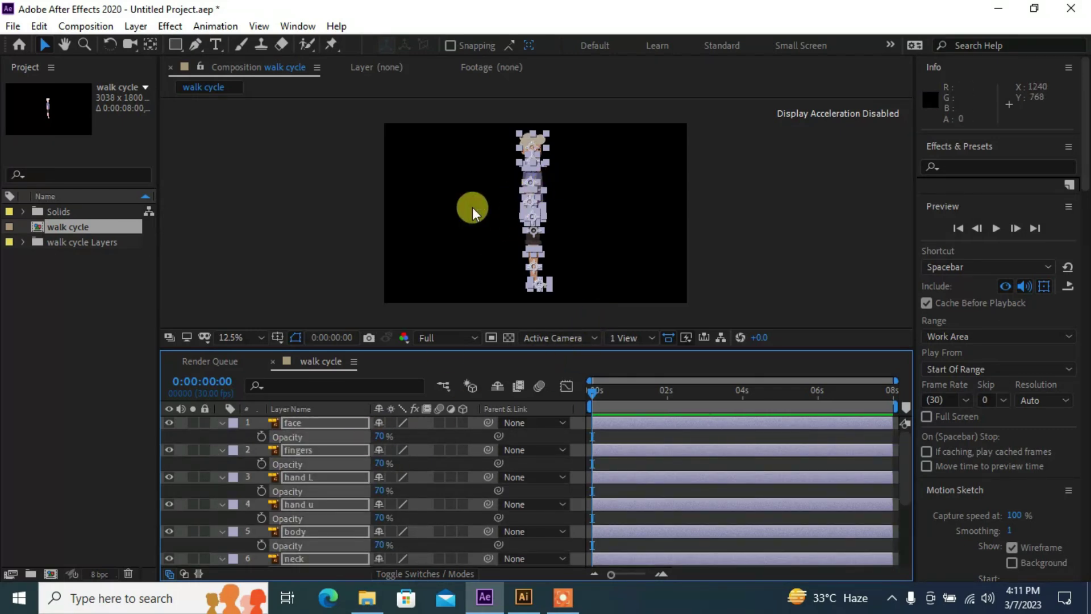
left_click(238, 182)
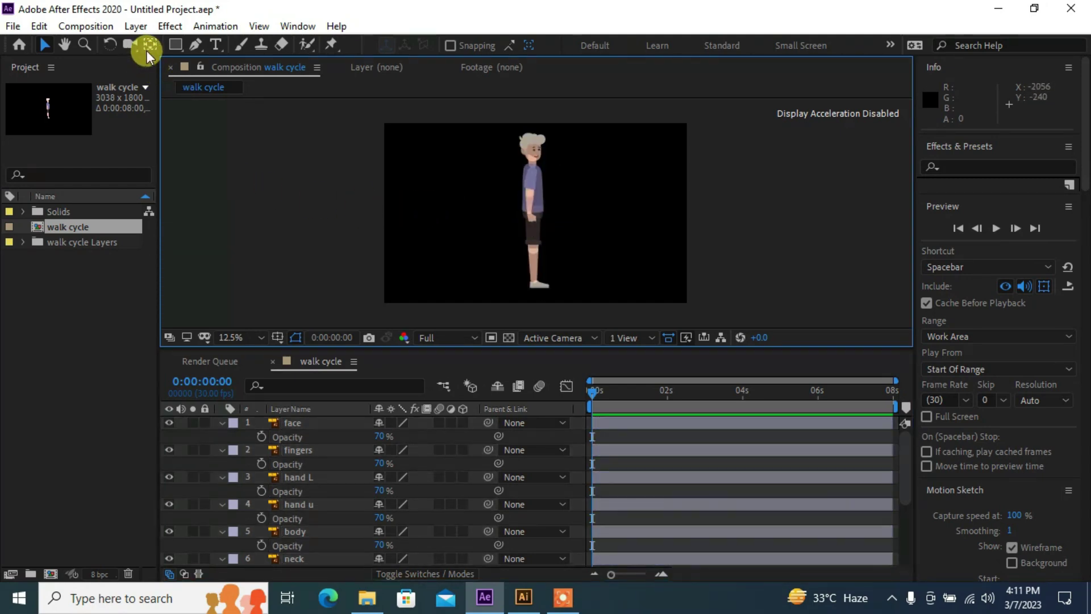
- Move the shoe layer's anchor point to the ankle with the Pan Behind tool
left_click(149, 47)
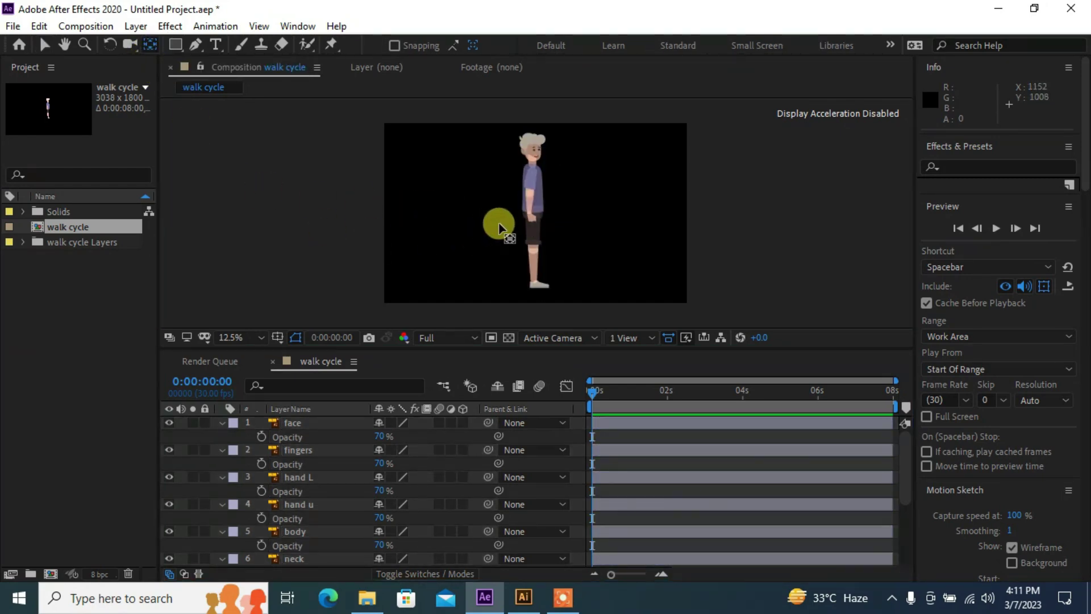
scroll(500, 227, "up", 4)
left_click(64, 44)
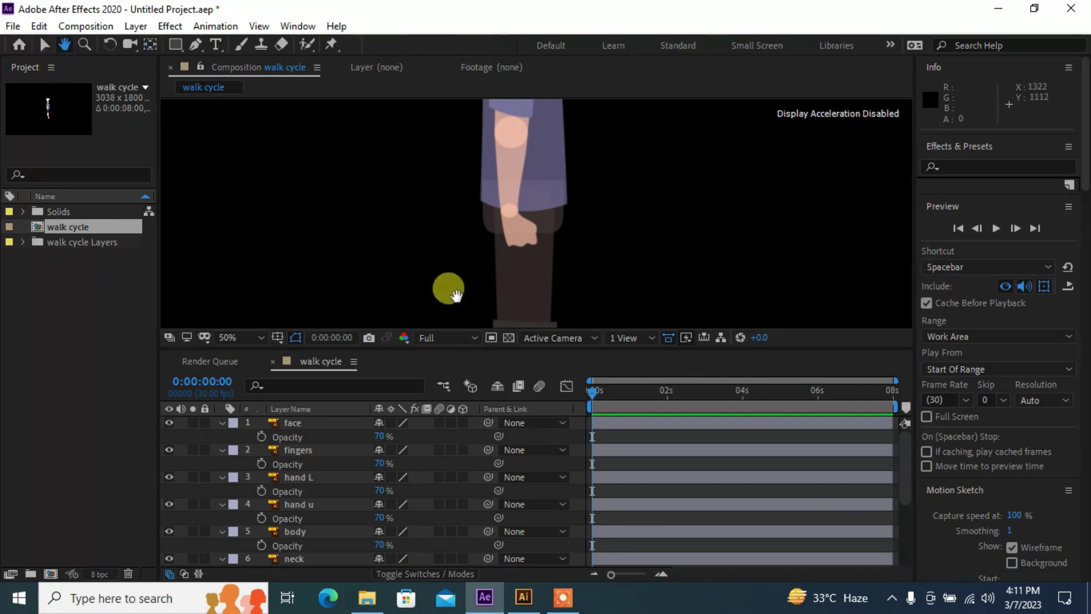
left_click_drag(450, 292, 407, 136)
left_click_drag(376, 316, 434, 231)
scroll(409, 261, "up", 1)
left_click(151, 45)
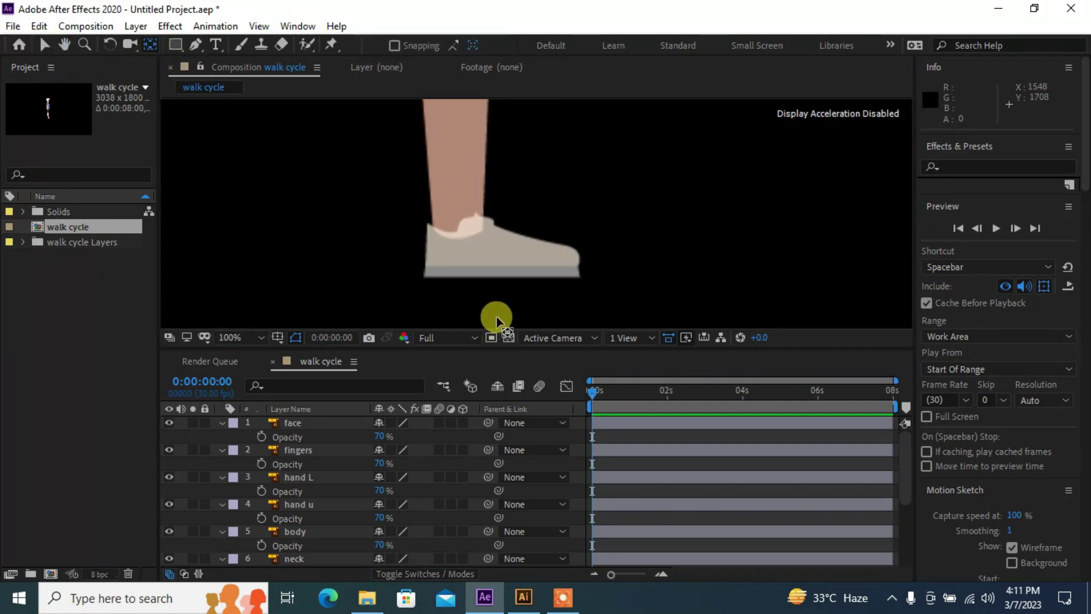
left_click(500, 261)
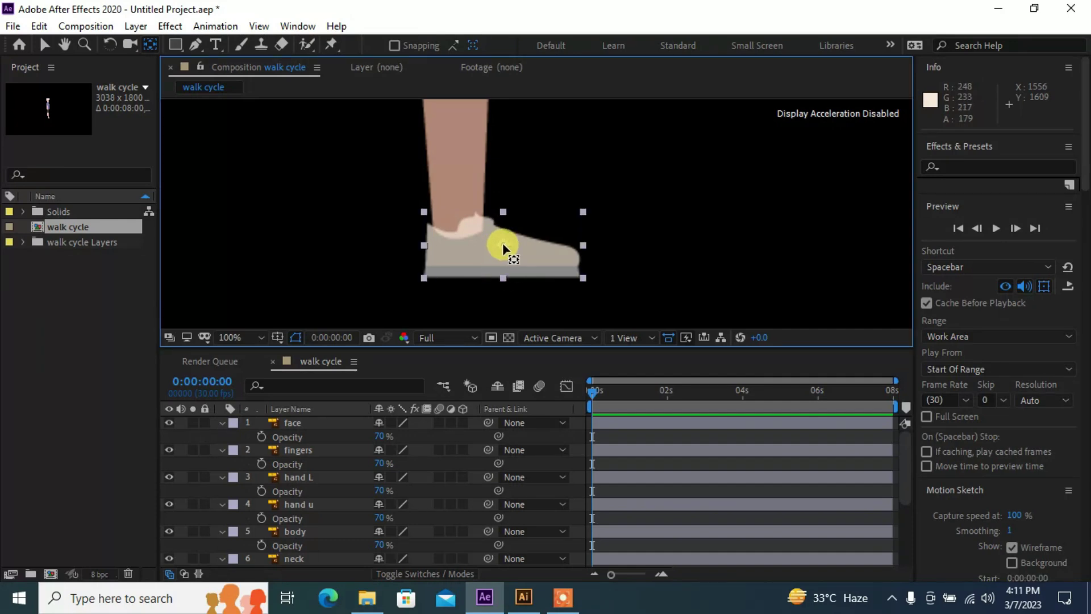
left_click_drag(503, 249, 458, 233)
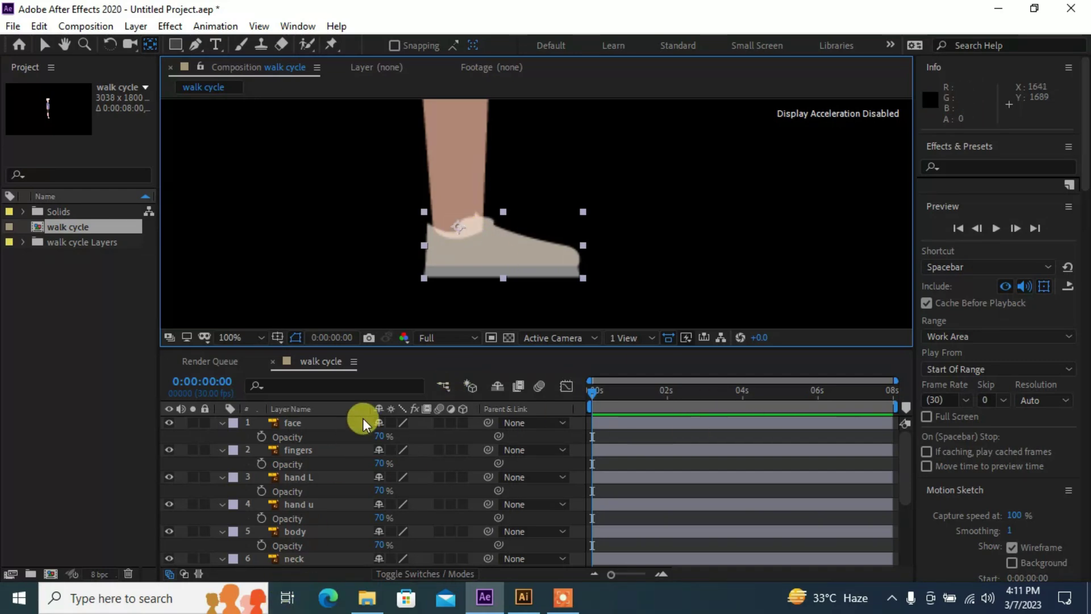
- Reveal the shoe layer's rotation and try rotating the shoe about its ankle anchor point
key("Return")
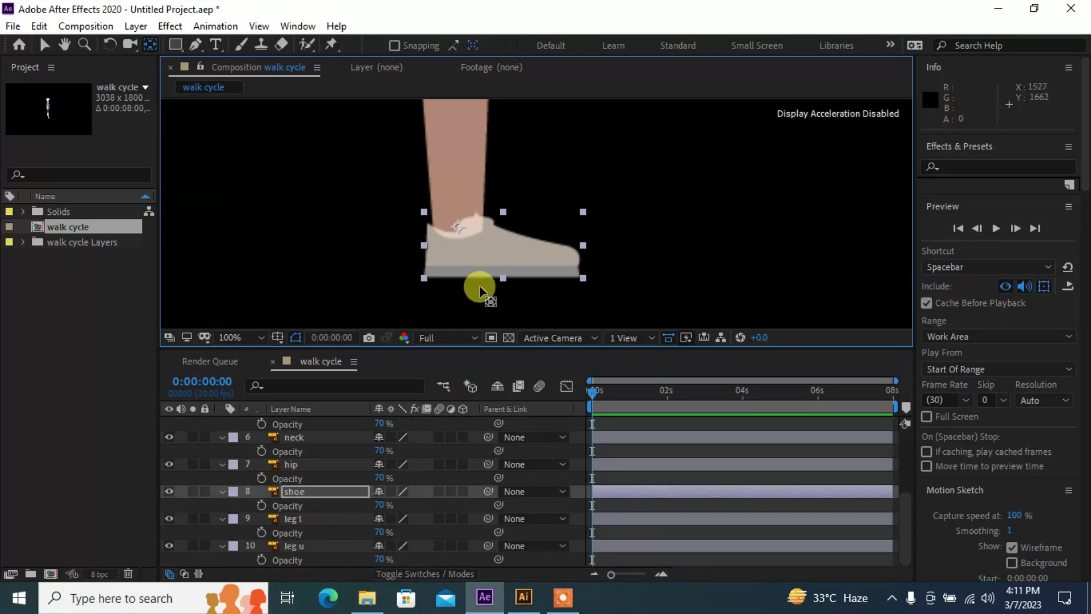
key("Return")
key("r")
left_click_drag(386, 507, 401, 512)
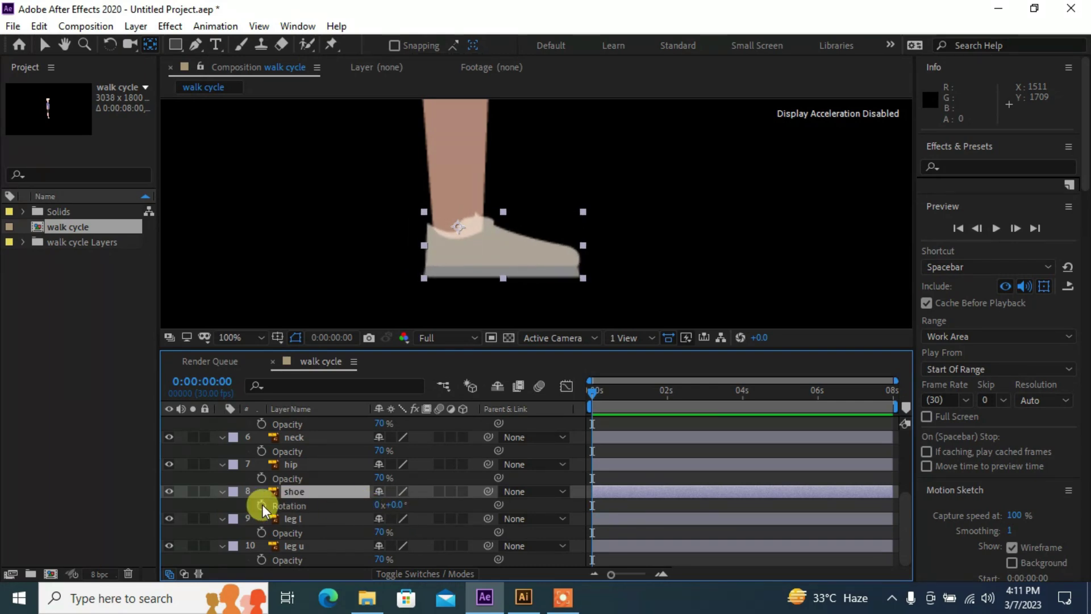
- Move the lower leg's anchor point up to the knee
scroll(329, 455, "up", 4)
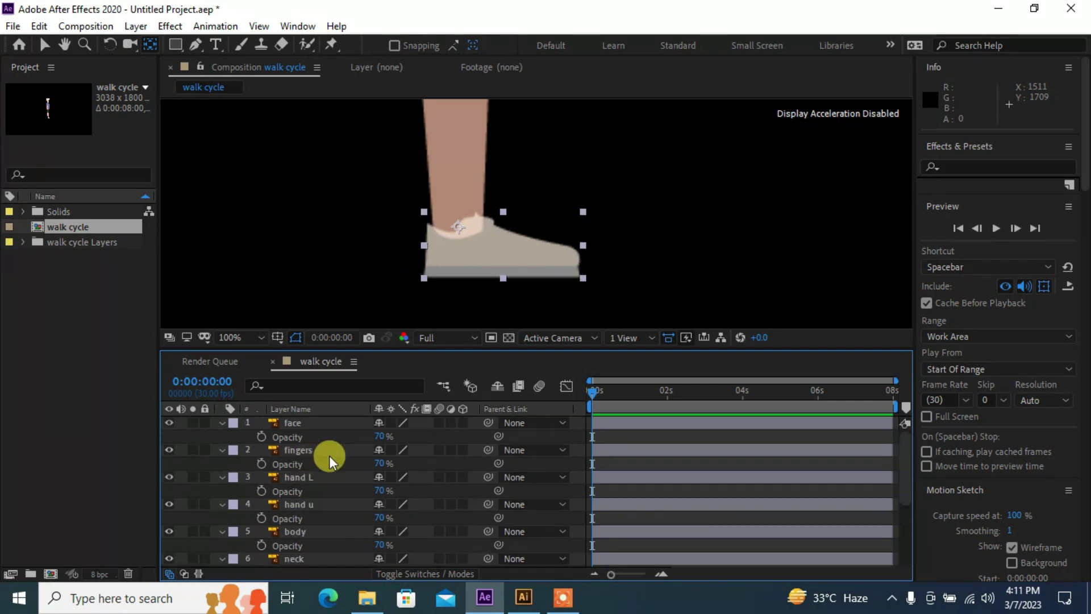
left_click(62, 50)
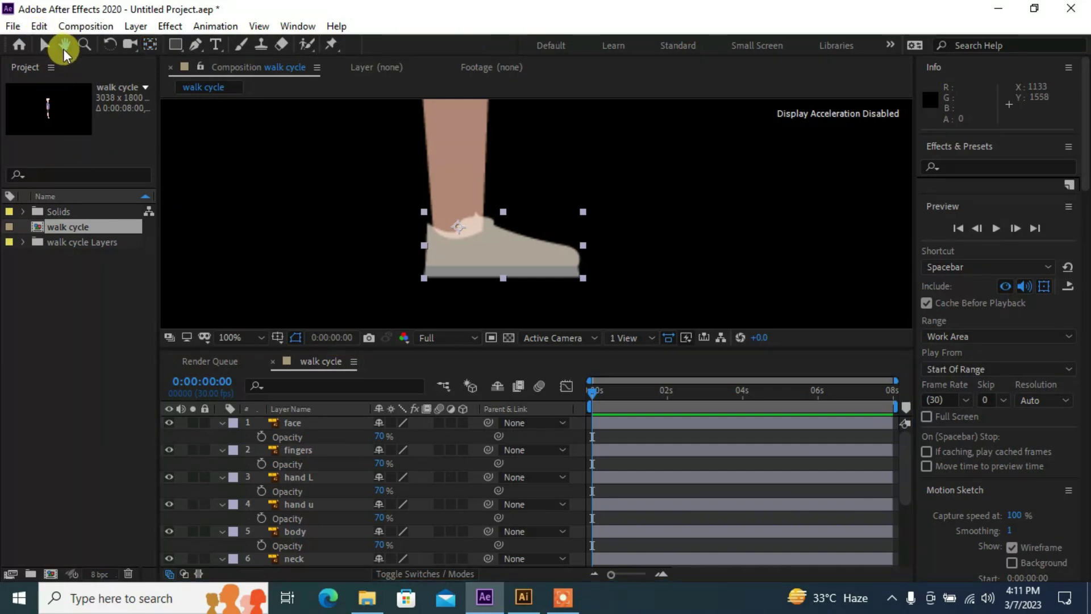
left_click_drag(326, 204, 364, 273)
left_click(150, 45)
left_click(443, 278)
left_click_drag(449, 311, 450, 188)
- Set the upper leg's anchor point at the hip joint
left_click(64, 43)
left_click_drag(421, 108, 431, 325)
key("y")
left_click(465, 315)
- Move the body layer's anchor point down to the waist
left_click(68, 45)
left_click_drag(395, 104, 401, 222)
left_click(150, 46)
left_click(497, 180)
left_click_drag(476, 113, 476, 275)
left_click(359, 228)
- Move the lower arm's anchor point up to the elbow
scroll(623, 220, "down", 3)
scroll(623, 220, "up", 3)
left_click(462, 309)
left_click(451, 250)
left_click_drag(452, 215, 447, 150)
- Move the fingers layer's anchor point to the wrist
left_click(67, 46)
left_click_drag(294, 194, 303, 147)
left_click(150, 45)
left_click(481, 298)
left_click_drag(479, 286, 458, 258)
- Move the upper arm's anchor point up to the shoulder
left_click(66, 45)
left_click_drag(375, 170, 395, 284)
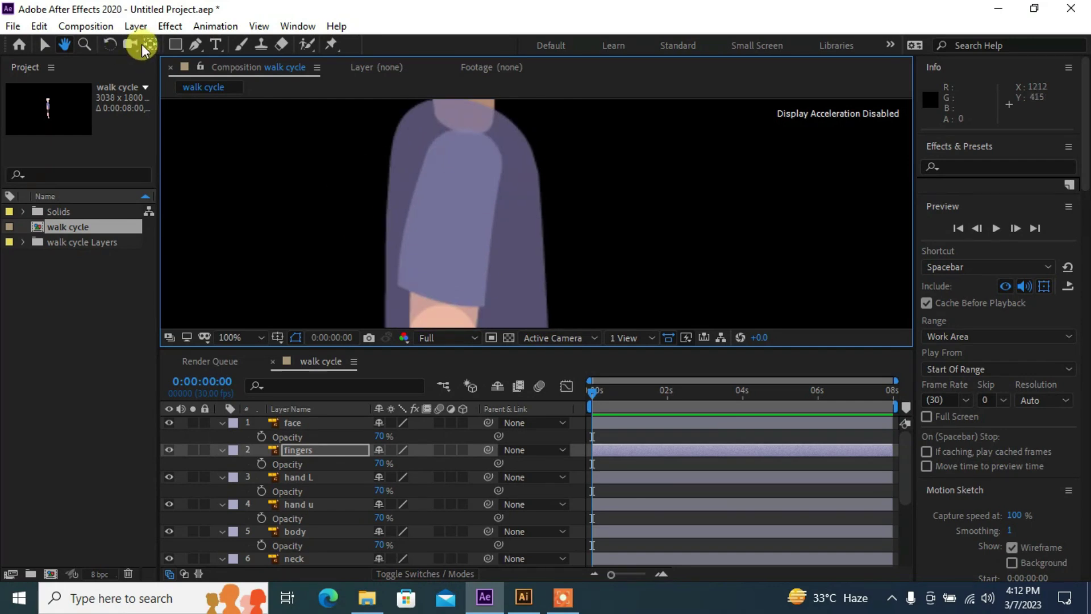
left_click(151, 45)
left_click(453, 243)
left_click_drag(454, 244, 463, 166)
- Move the neck layer's anchor point down to the base of the neck
left_click(68, 50)
left_click_drag(387, 207, 374, 335)
left_click(148, 48)
left_click(483, 269)
left_click(449, 224)
left_click_drag(450, 212, 454, 251)
- Move the face layer's anchor point down to where the head meets the neck, and deselect the layer
left_click(462, 122)
left_click_drag(449, 107, 453, 214)
double_click(64, 46)
scroll(414, 214, "down", 1)
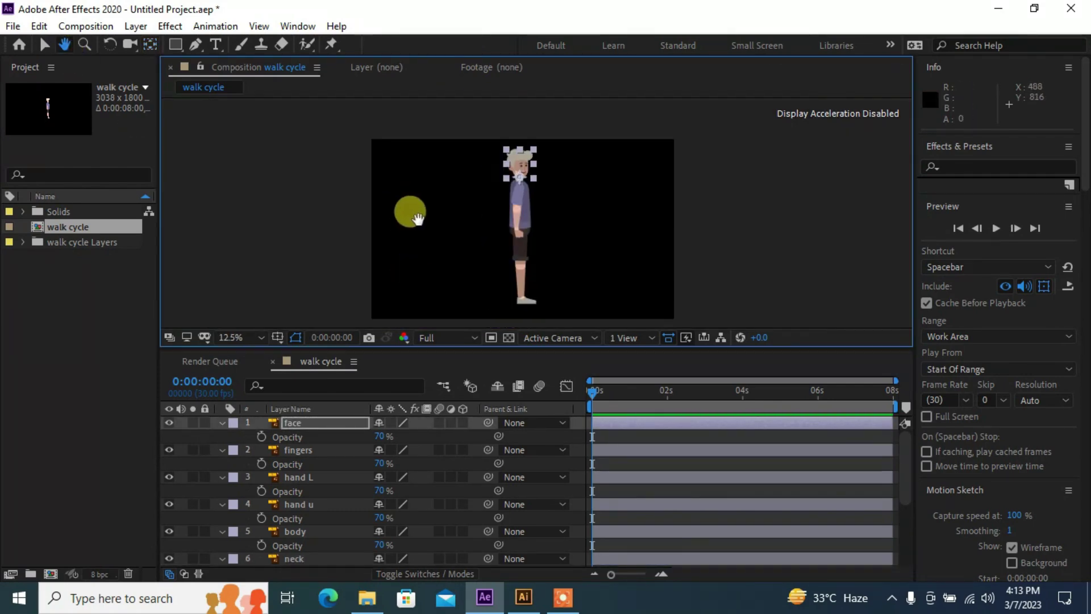
left_click(45, 46)
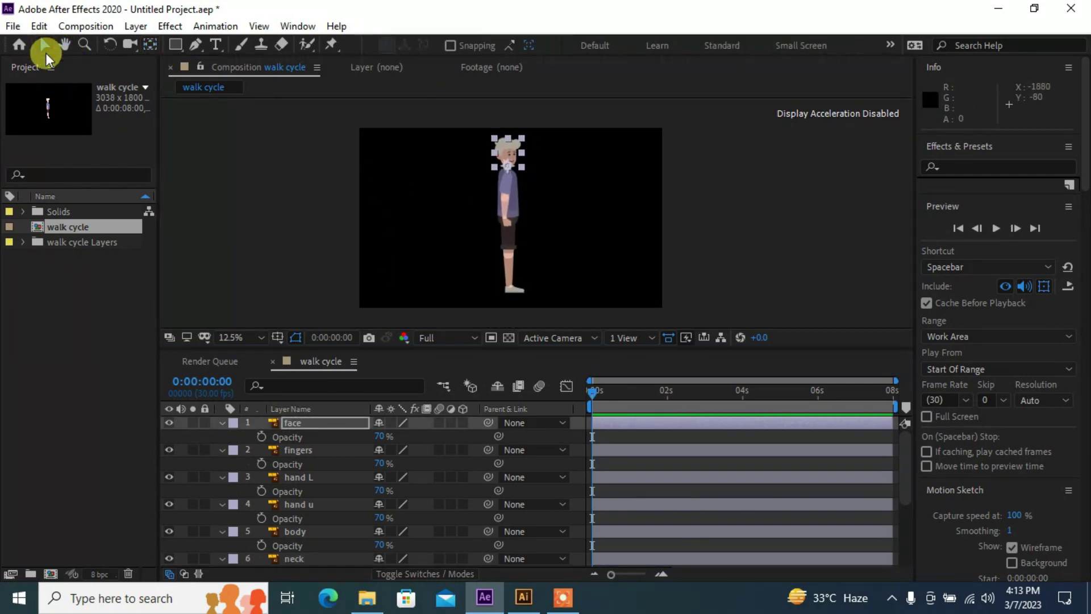
left_click(681, 178)
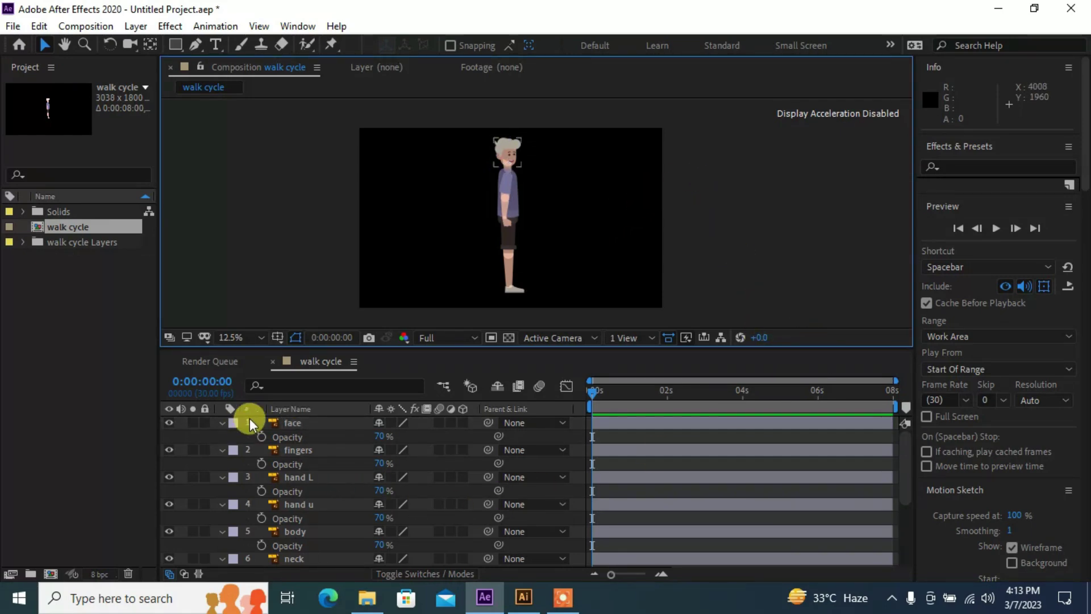
- Set the opacity of the character layers back to 100%, collapse their properties and deselect them
scroll(342, 474, "down", 4)
scroll(341, 471, "up", 4)
left_click(318, 425)
scroll(317, 444, "down", 4)
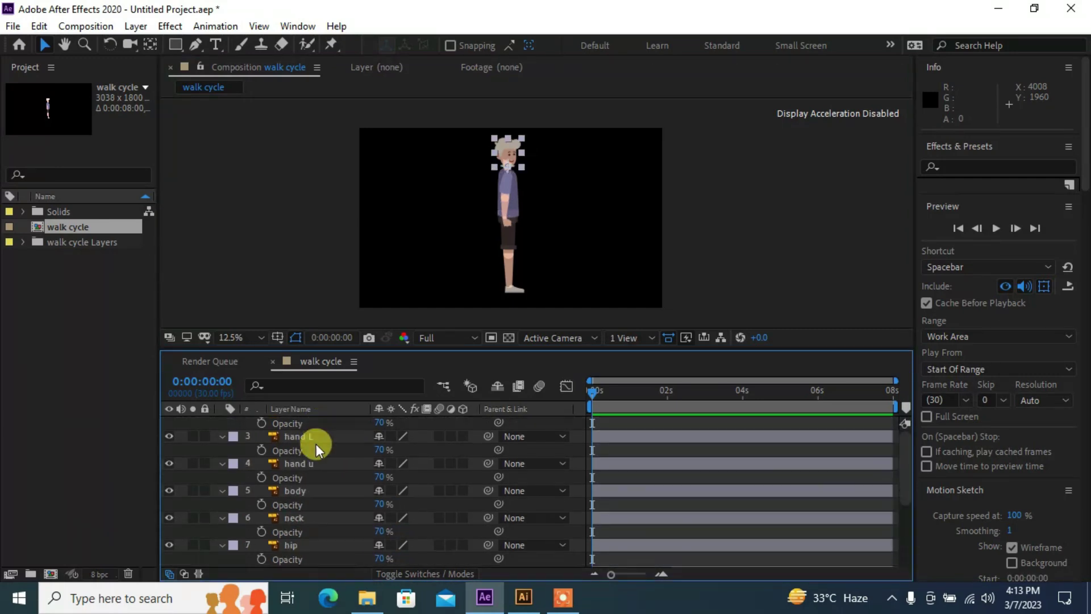
scroll(299, 452, "down", 1)
scroll(299, 451, "up", 1)
left_click(295, 549, "shift")
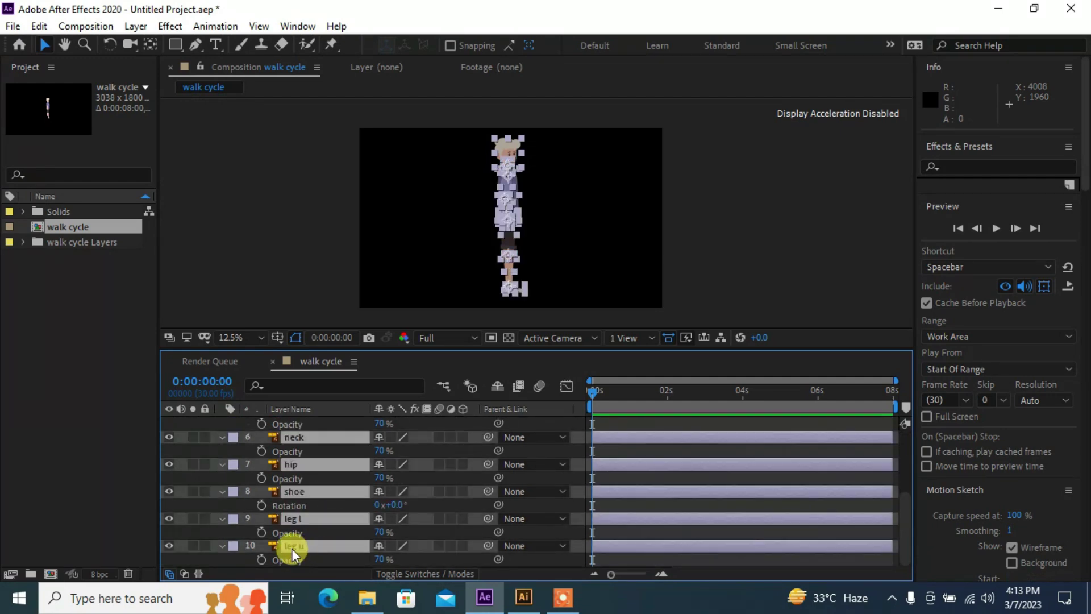
left_click(382, 450)
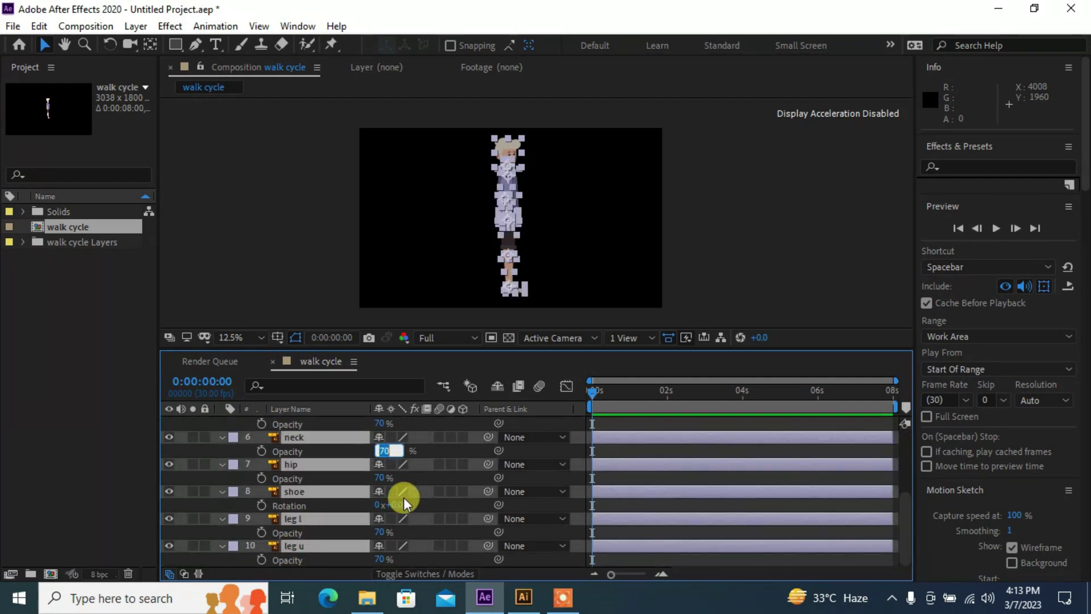
type("100")
key("Return")
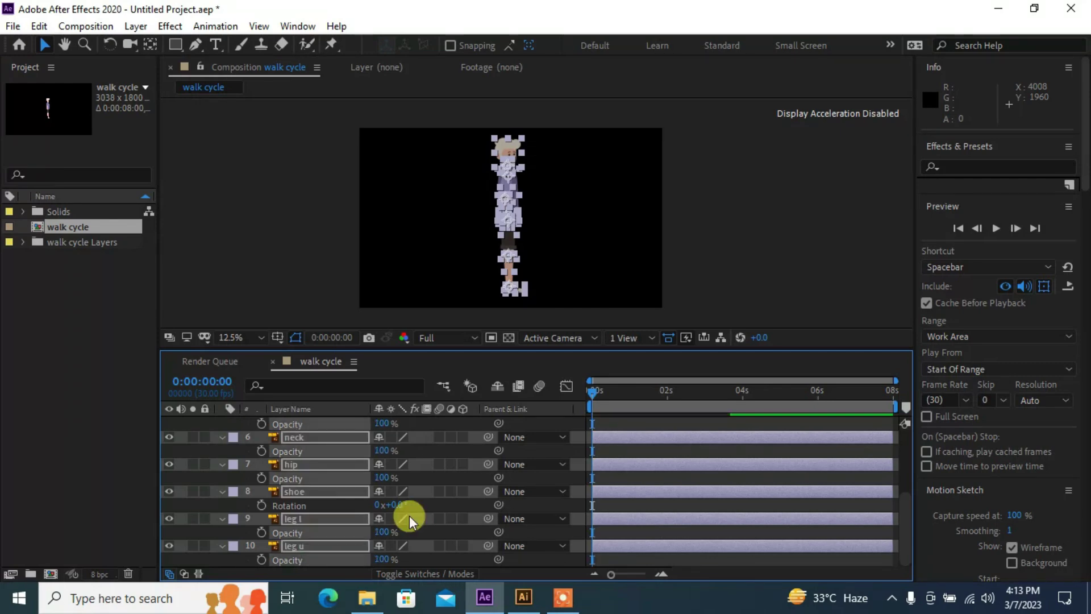
left_click(222, 437)
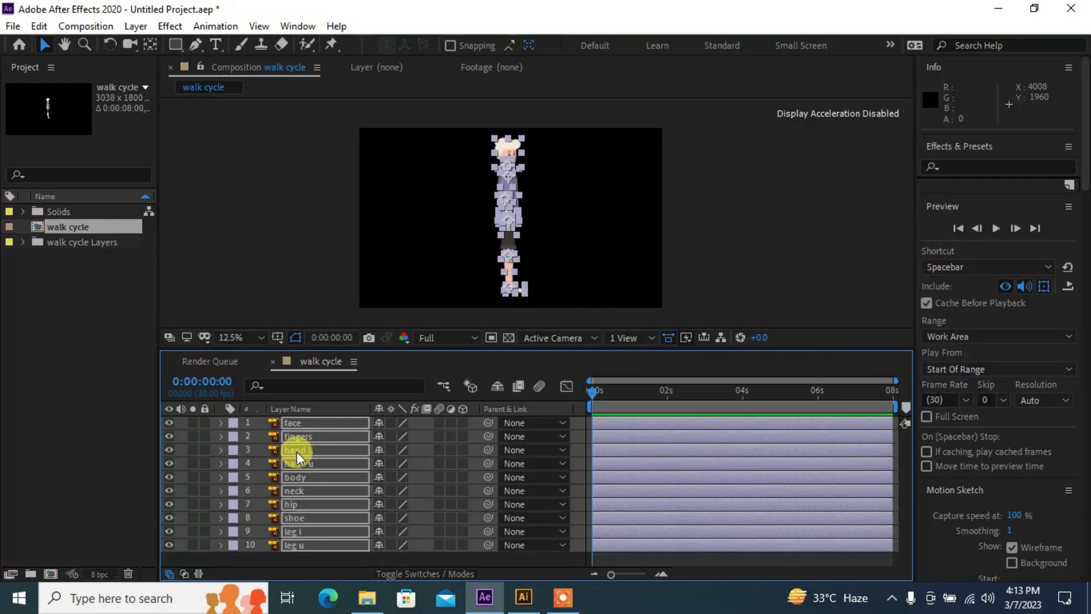
left_click(316, 561)
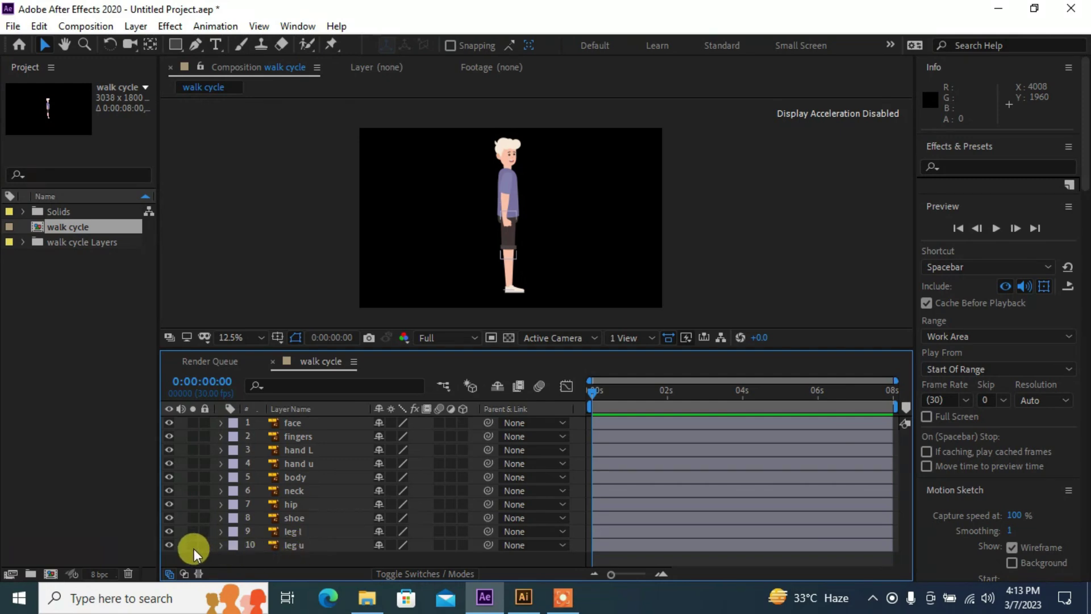
- Check which leg parts the leg u, leg l and shoe layers hold by toggling their visibility
left_click(168, 545)
scroll(431, 301, "up", 1)
right_click(433, 288)
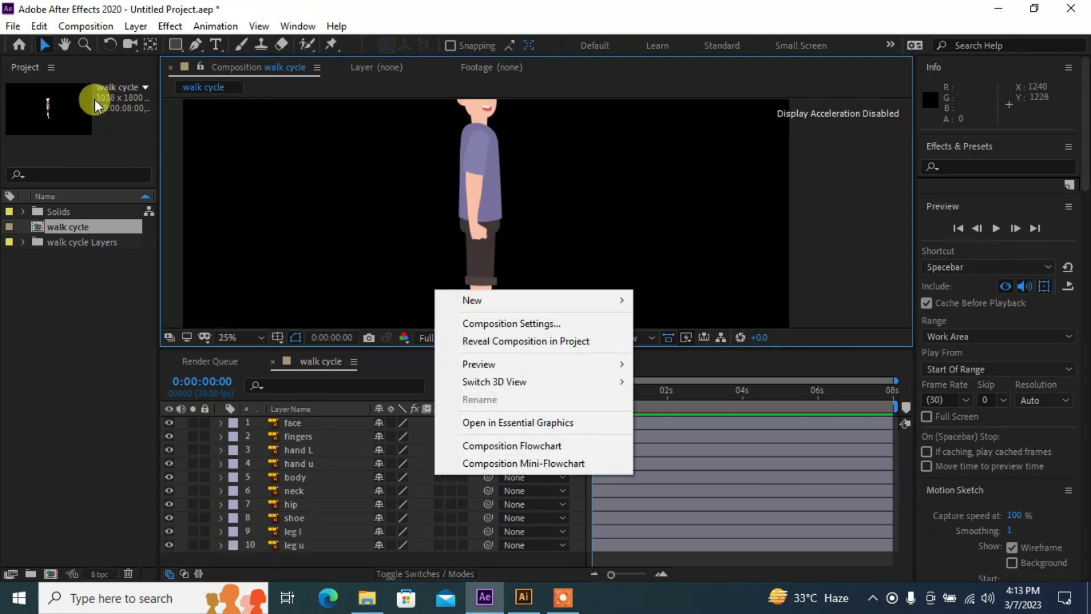
left_click(70, 43)
left_click_drag(282, 146, 324, 129)
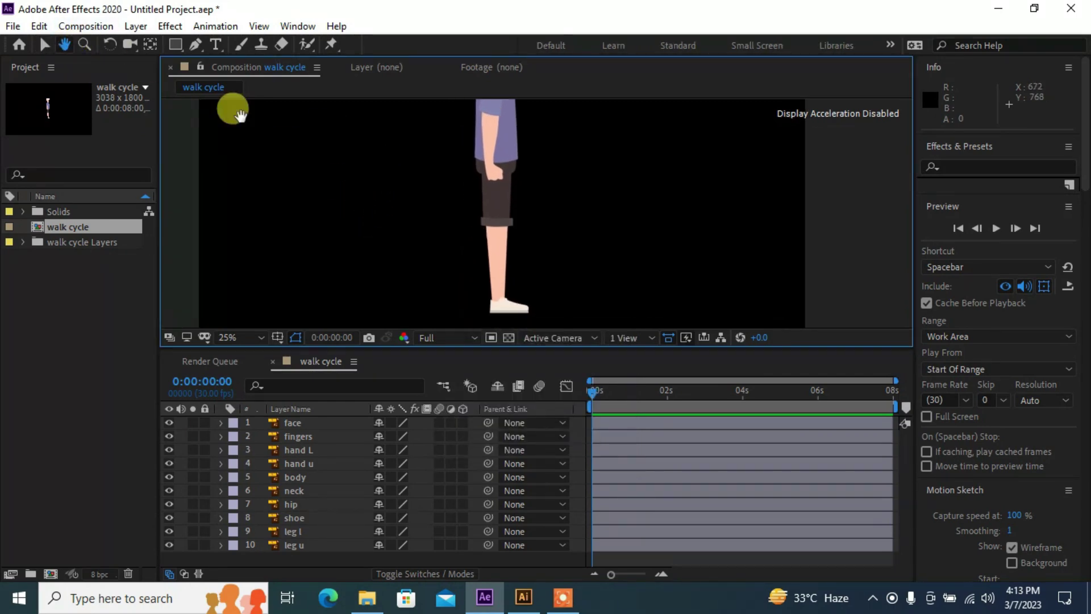
left_click(44, 45)
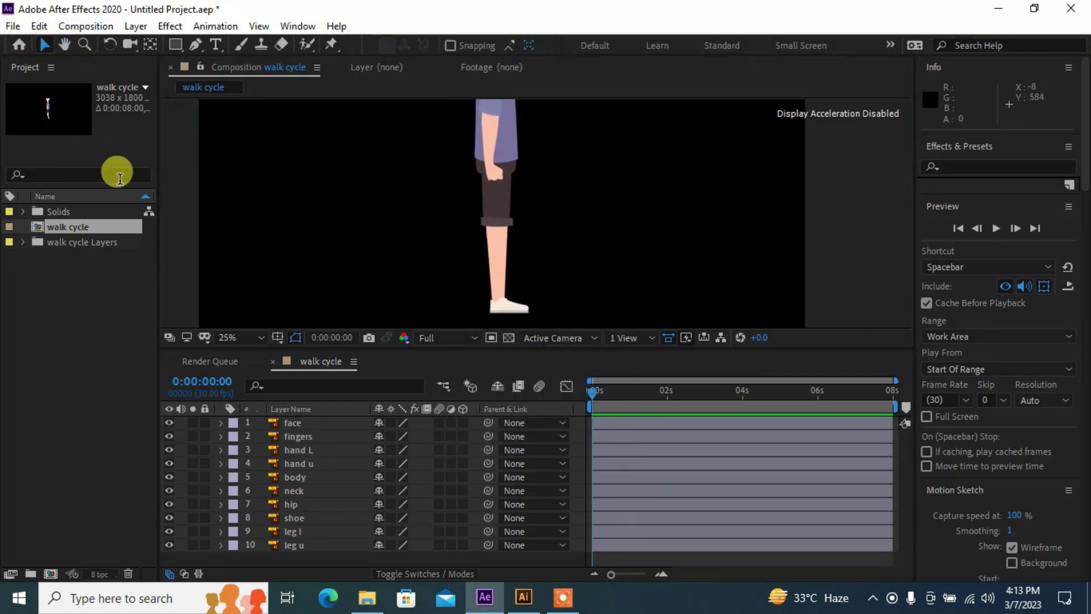
left_click(168, 544)
left_click(169, 545)
left_click(168, 530)
left_click(169, 531)
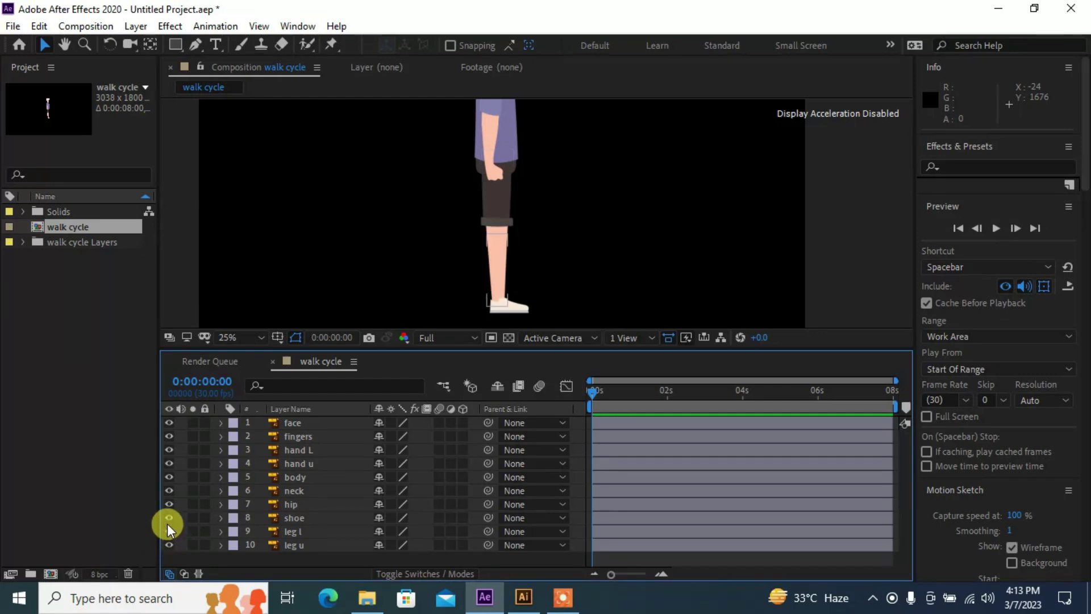
left_click(168, 518)
left_click(168, 518)
- Build the leg hierarchy by parenting shoe to leg l, leg l to leg u, and leg u to body
left_click(310, 531)
left_click(309, 520)
left_click_drag(492, 524, 295, 532)
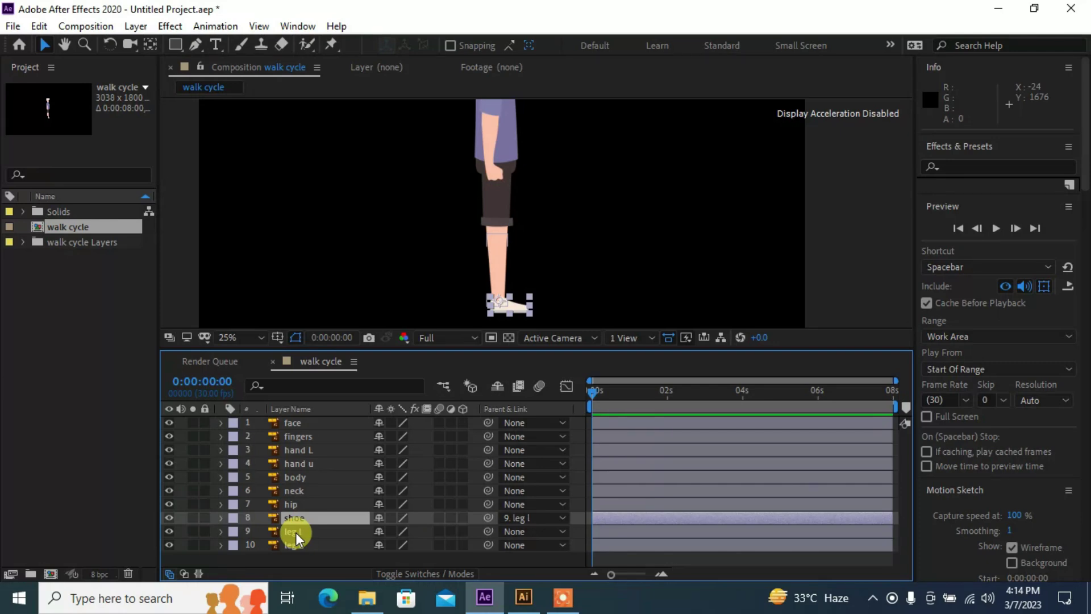
left_click(403, 538)
left_click_drag(490, 534, 289, 545)
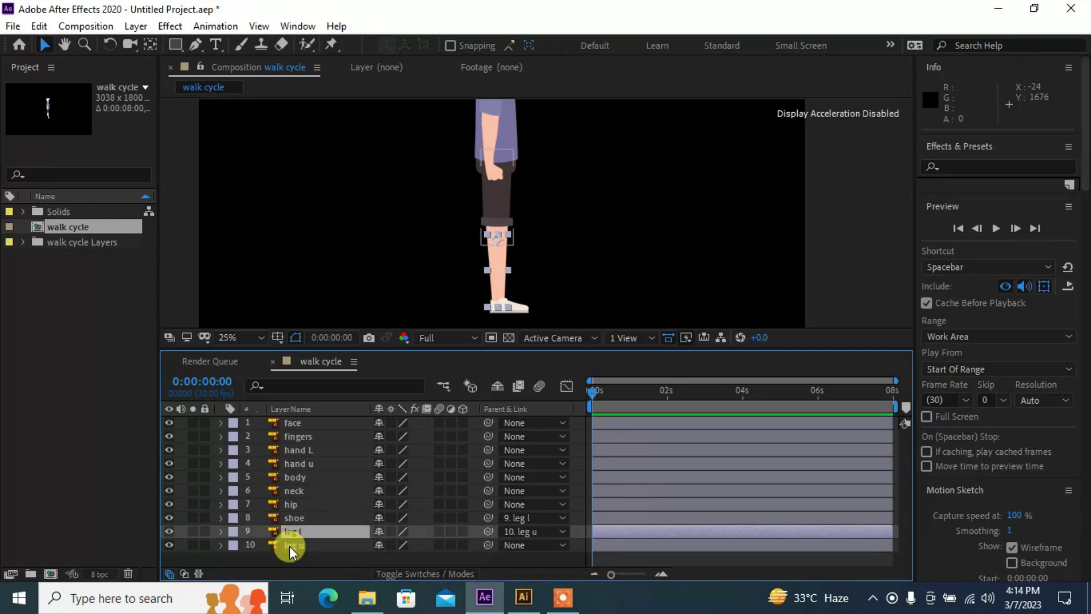
left_click(291, 546)
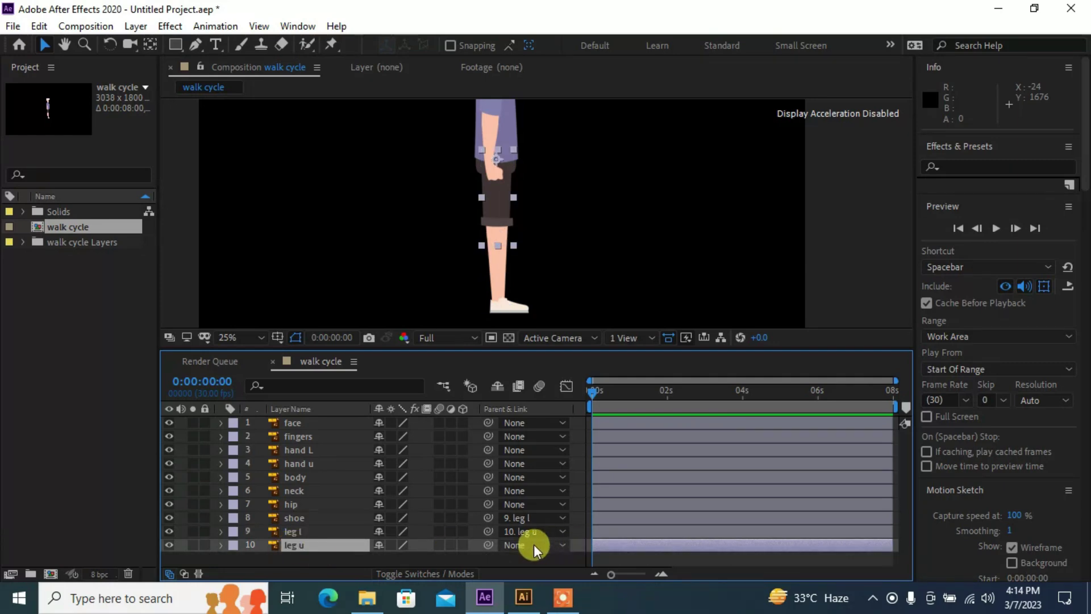
left_click_drag(490, 541, 303, 476)
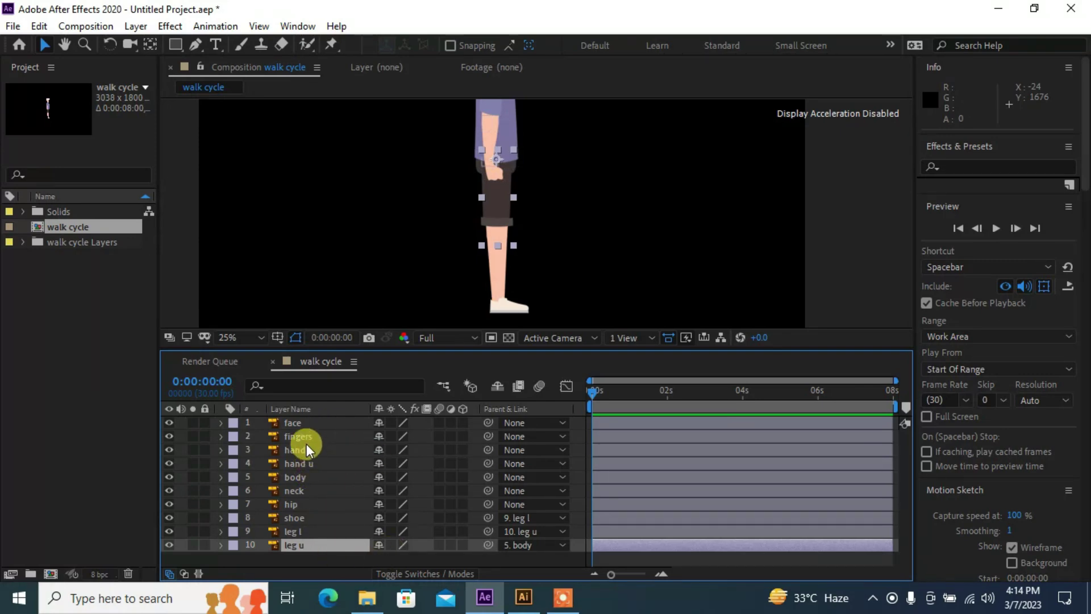
- Check which arm parts the hand u, hand L and fingers layers hold by toggling their visibility
left_click(305, 424)
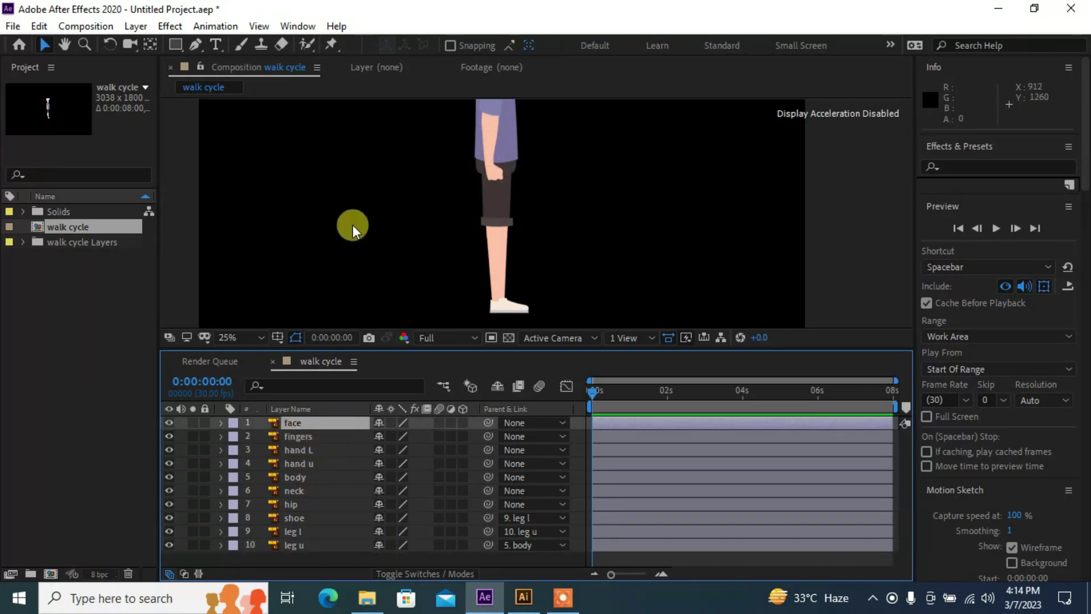
left_click(65, 44)
left_click_drag(593, 175, 576, 286)
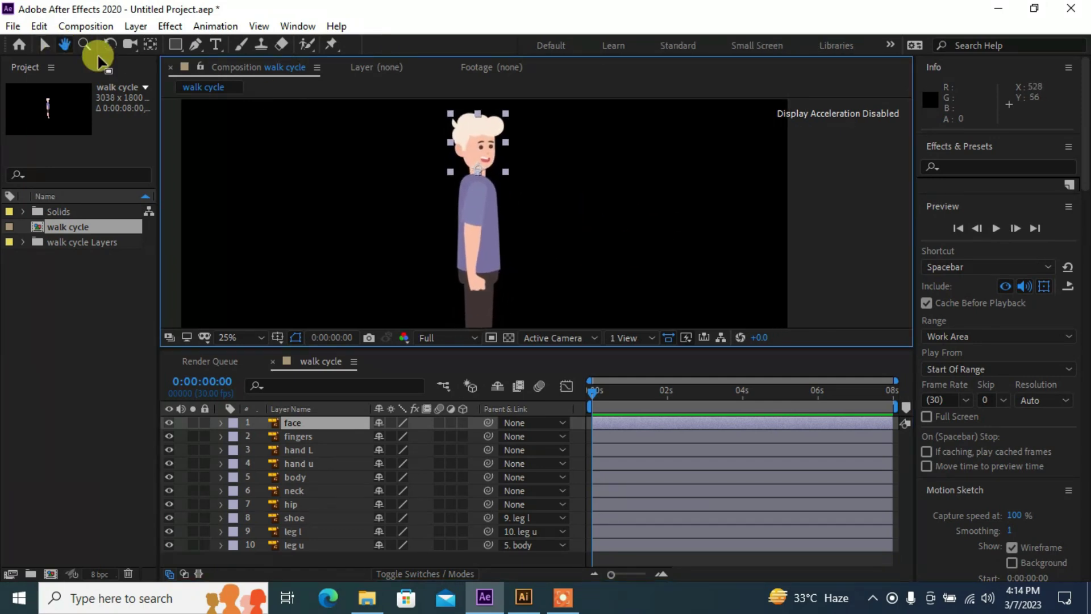
left_click(46, 45)
left_click(318, 235)
left_click(328, 465)
left_click(167, 462)
left_click(167, 462)
left_click(165, 448)
left_click(165, 449)
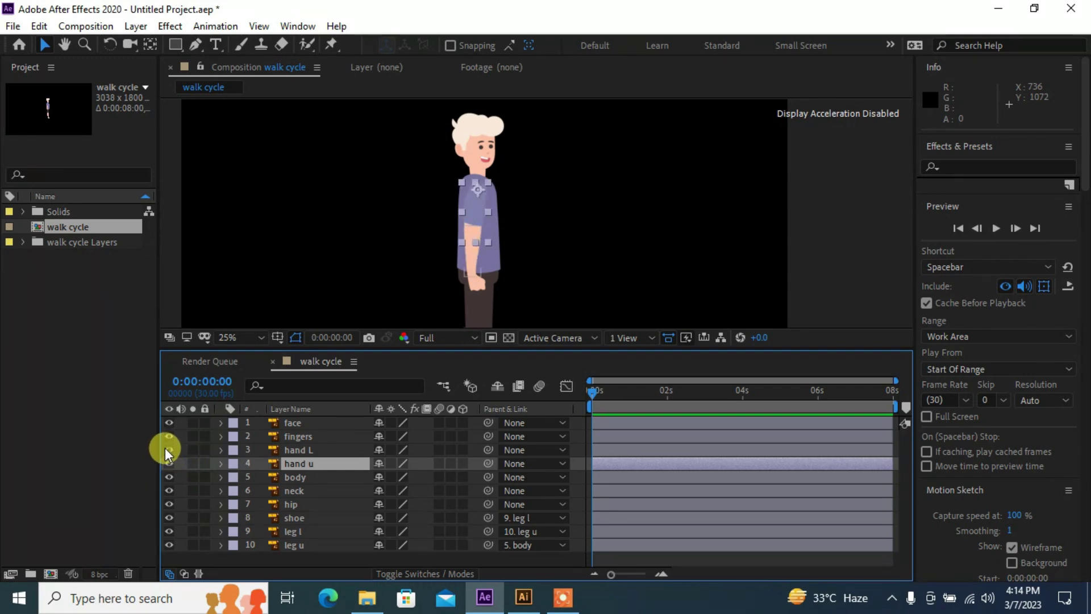
left_click(166, 440)
left_click(166, 440)
- Build the arm hierarchy by parenting fingers to hand L, hand L to hand u, and hand u to body
left_click(317, 438)
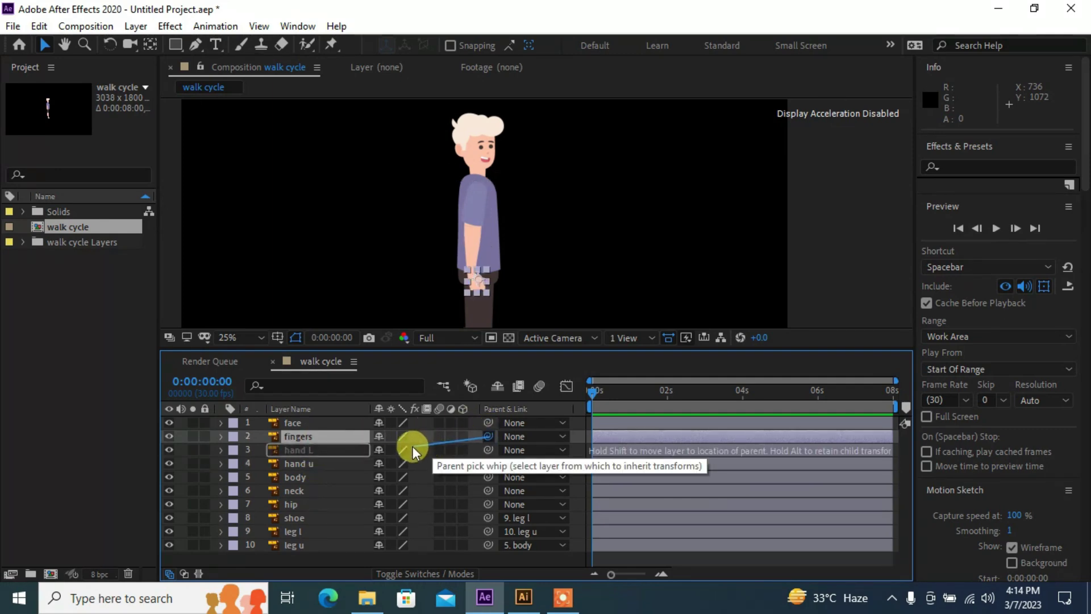
left_click_drag(490, 441, 303, 449)
left_click_drag(483, 449, 288, 464)
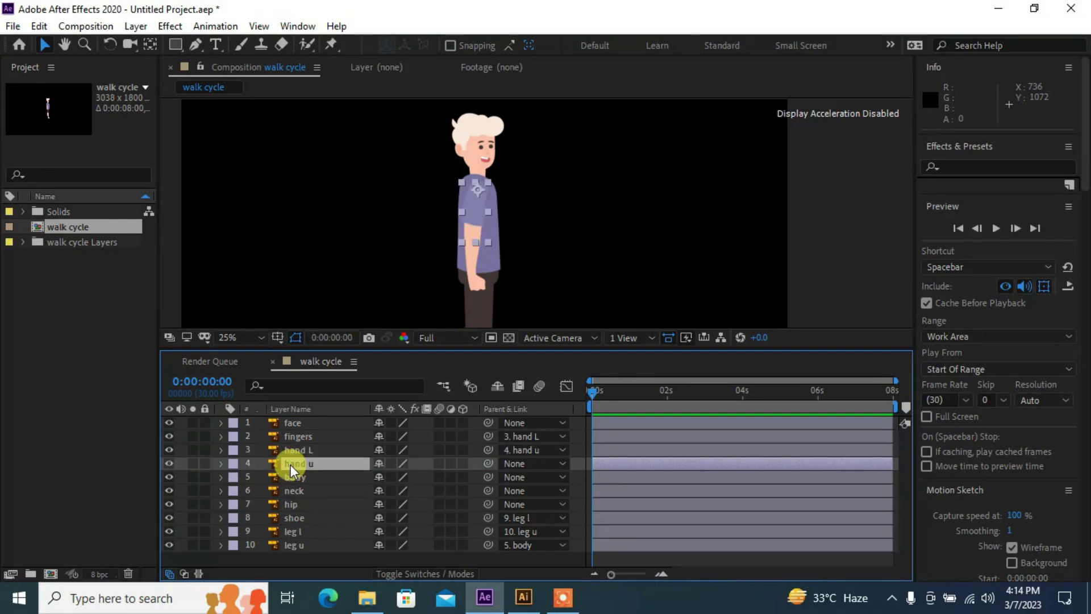
left_click_drag(487, 464, 304, 476)
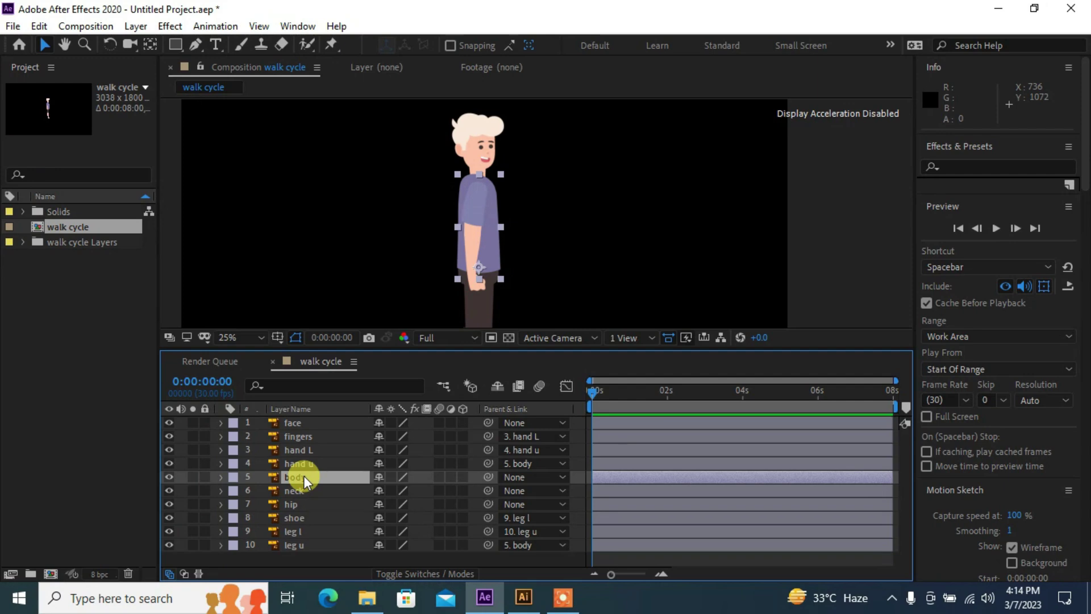
- Parent the neck, hip and face layers to the body layer
left_click(312, 420)
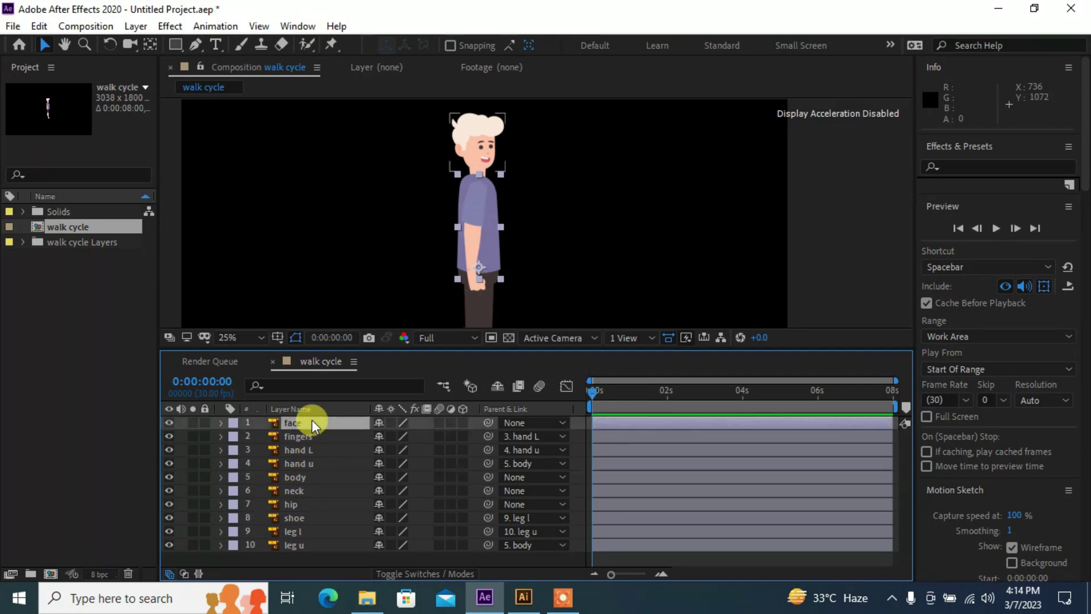
left_click(324, 491)
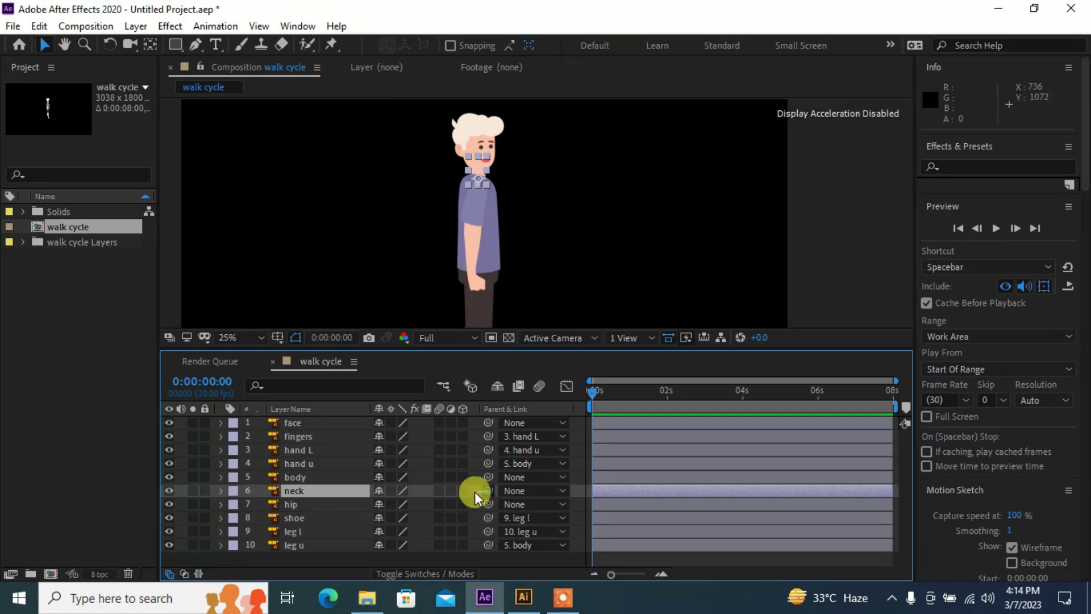
left_click(332, 506, "ctrl")
left_click_drag(488, 491, 313, 473)
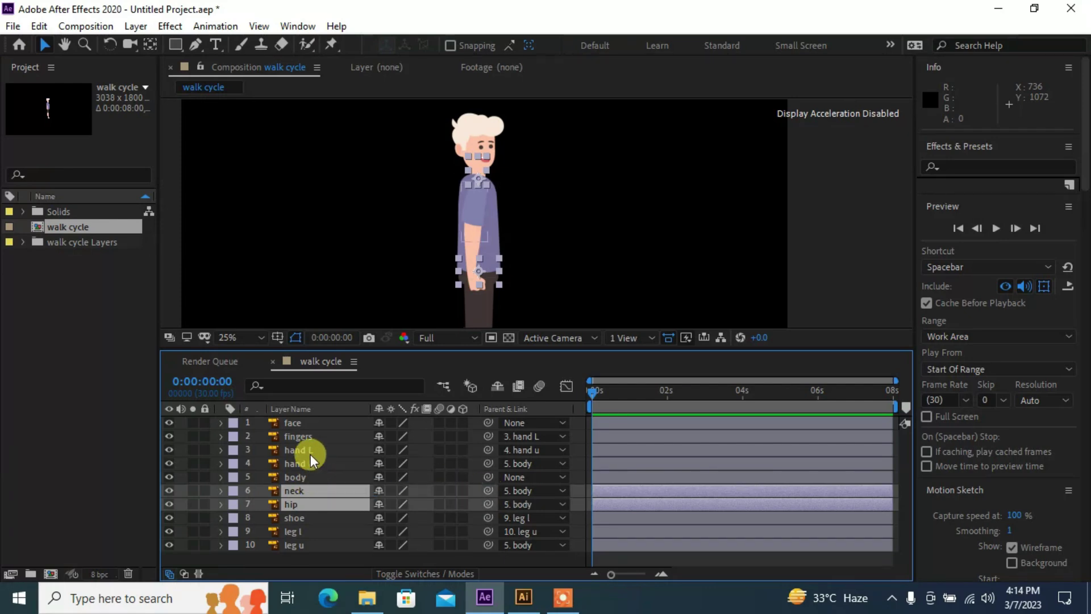
left_click(302, 425)
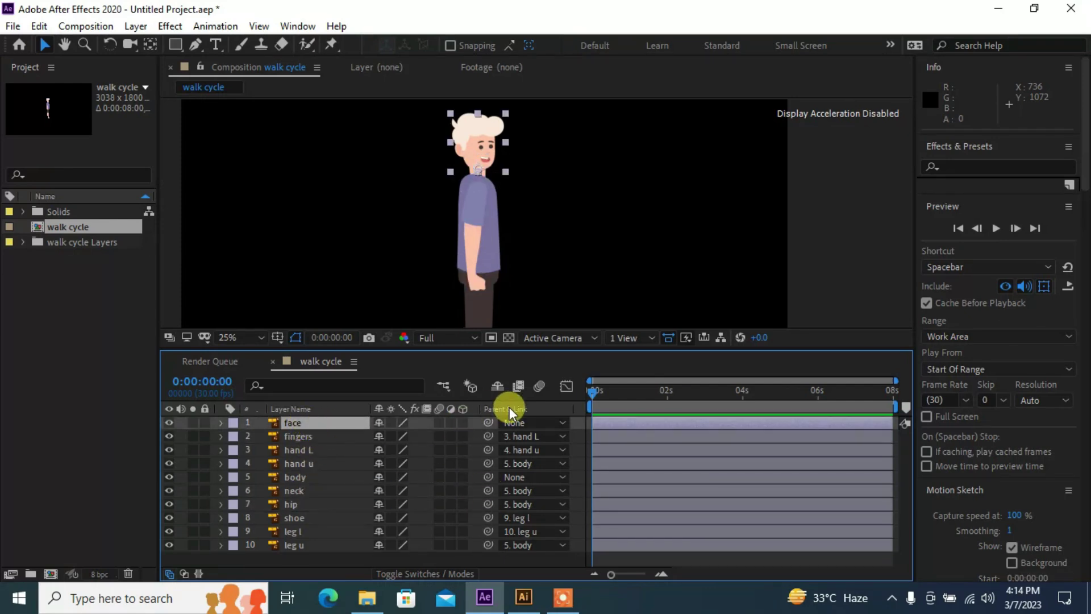
left_click_drag(486, 425, 292, 475)
left_click(322, 558)
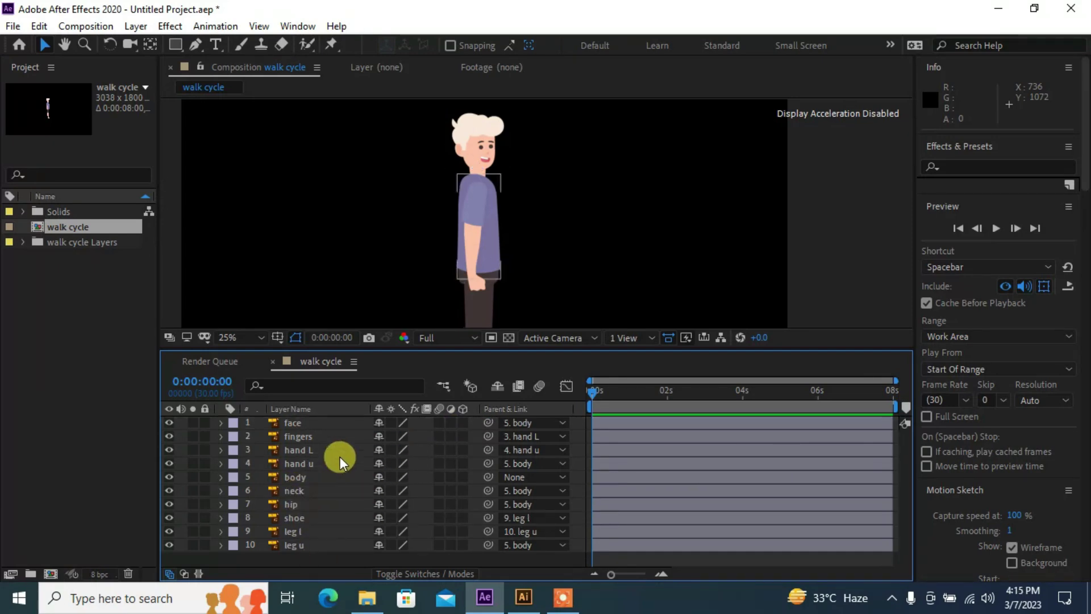
- Try rotating the body layer to 18° to test the parenting, and undo the rotation
scroll(497, 210, "down", 1)
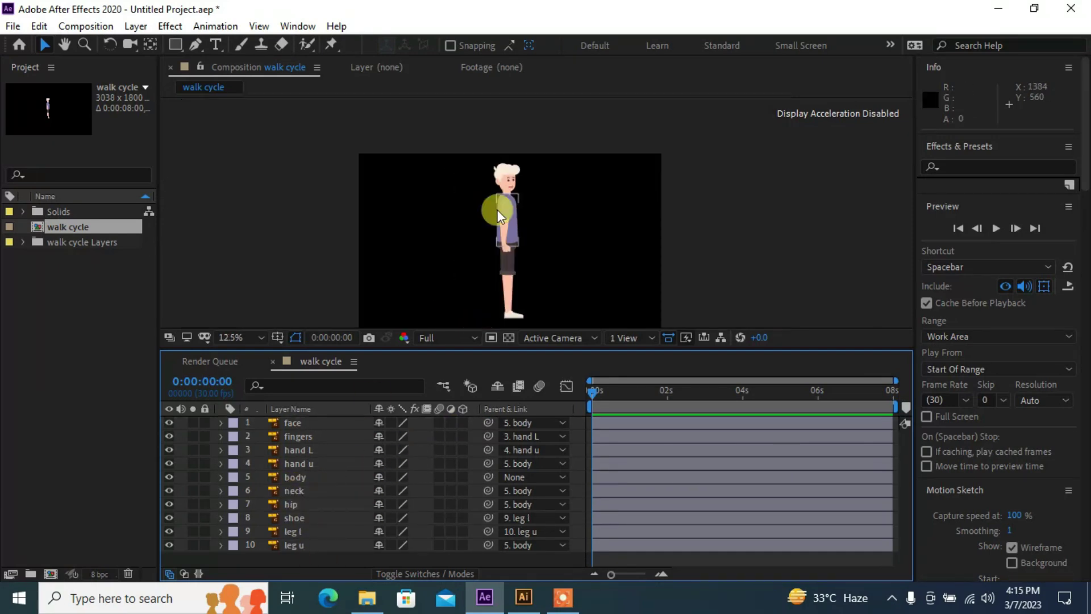
left_click(65, 45)
left_click_drag(433, 243, 419, 200)
left_click(43, 46)
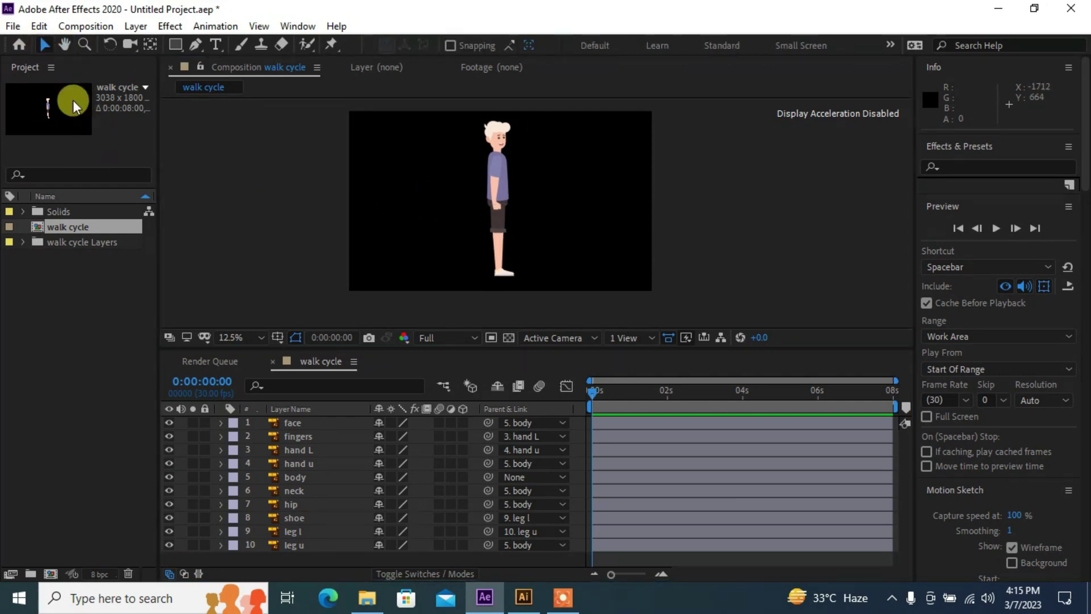
left_click(328, 479)
key("r")
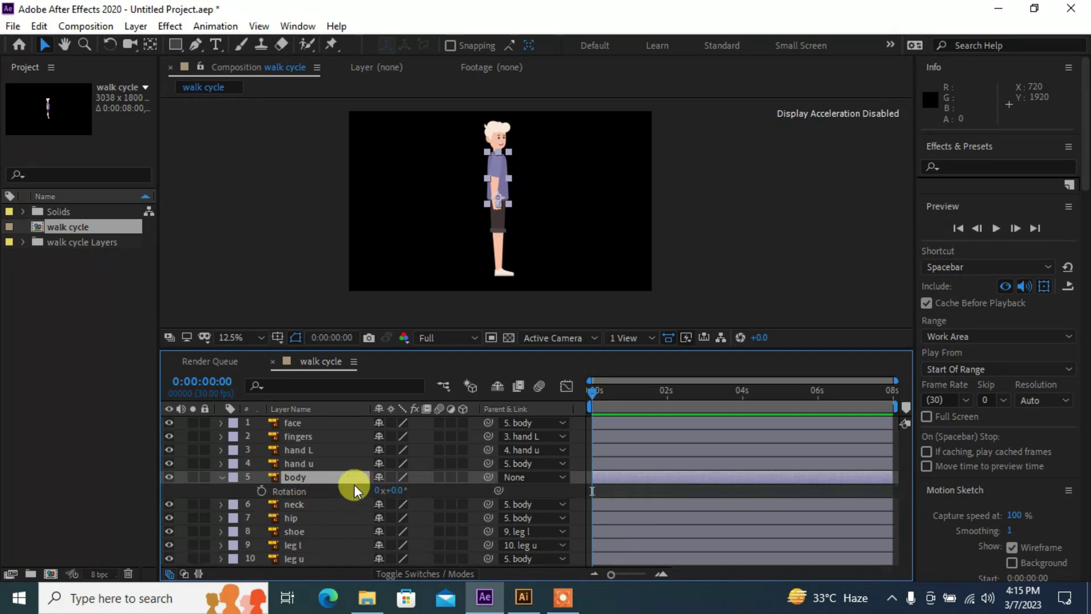
left_click_drag(383, 490, 414, 502)
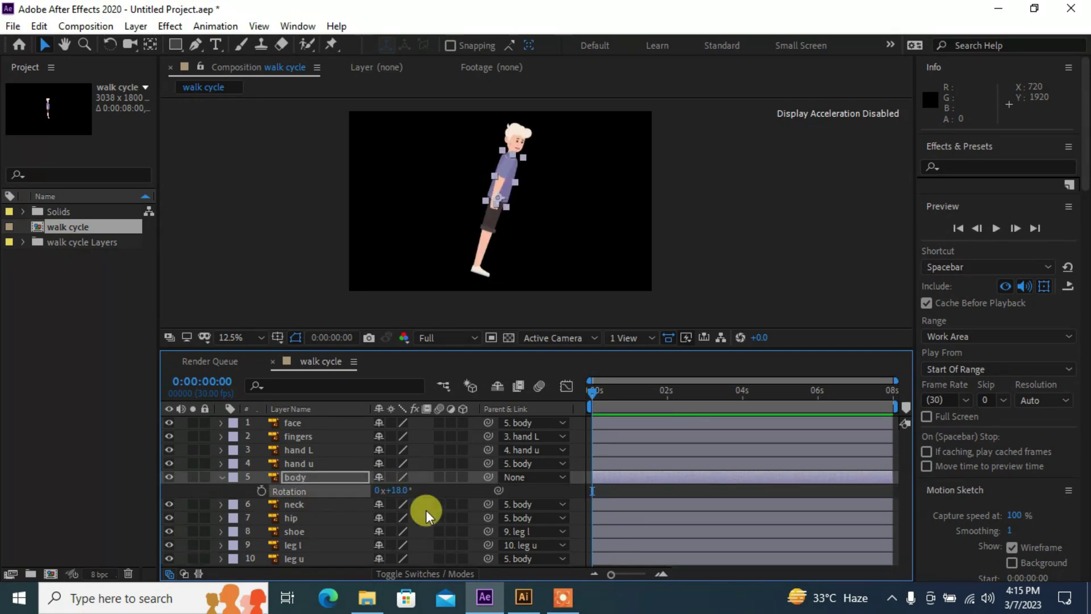
key("ctrl+z")
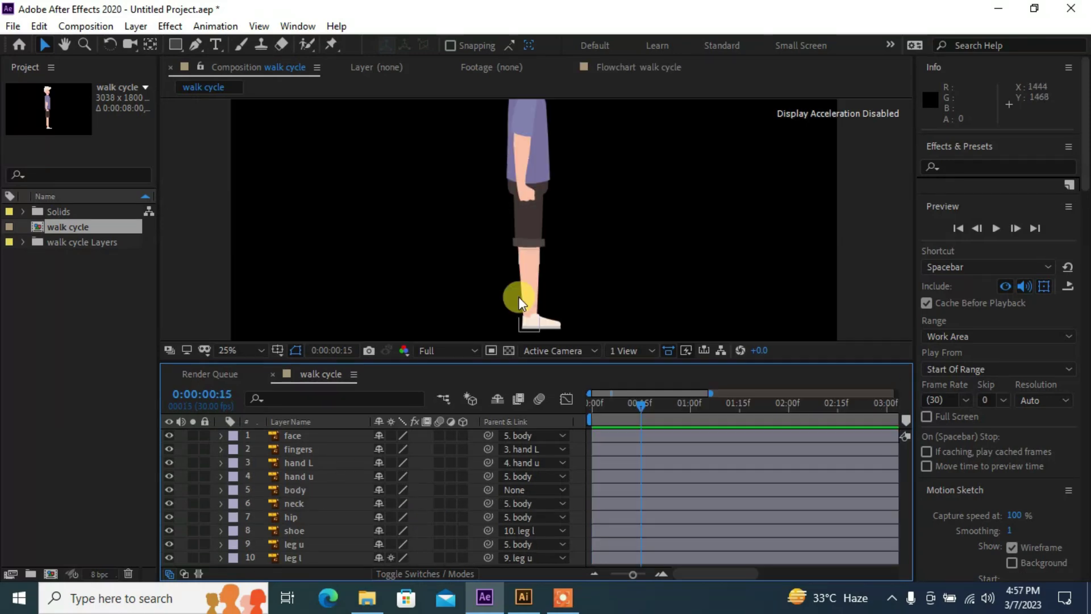
- Start Rotation keyframes on the shoe, leg u and leg l layers at 0:00:00:00
left_click(615, 301)
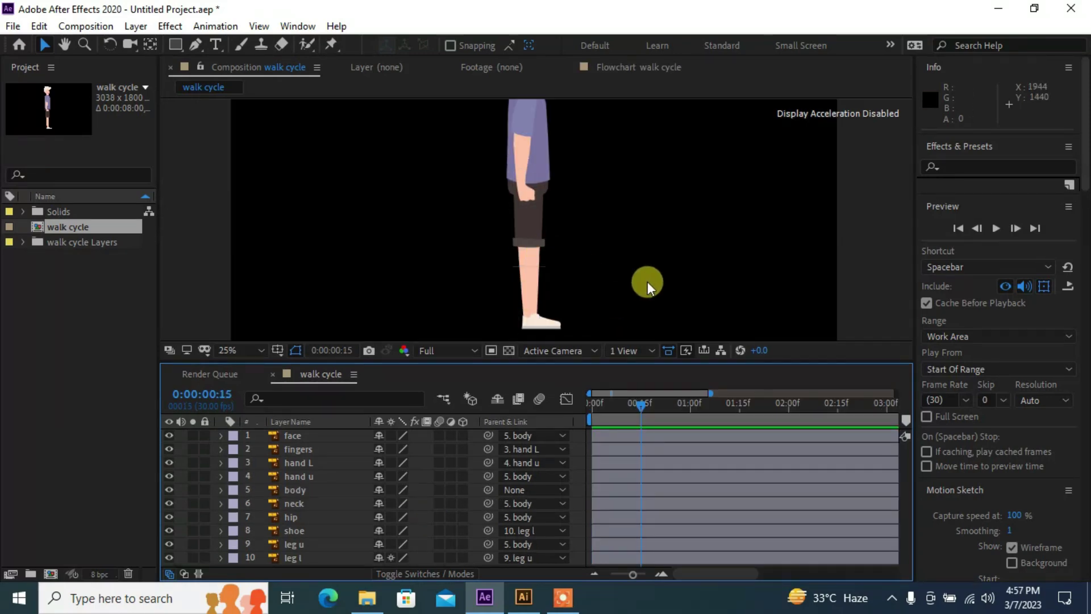
left_click(264, 529)
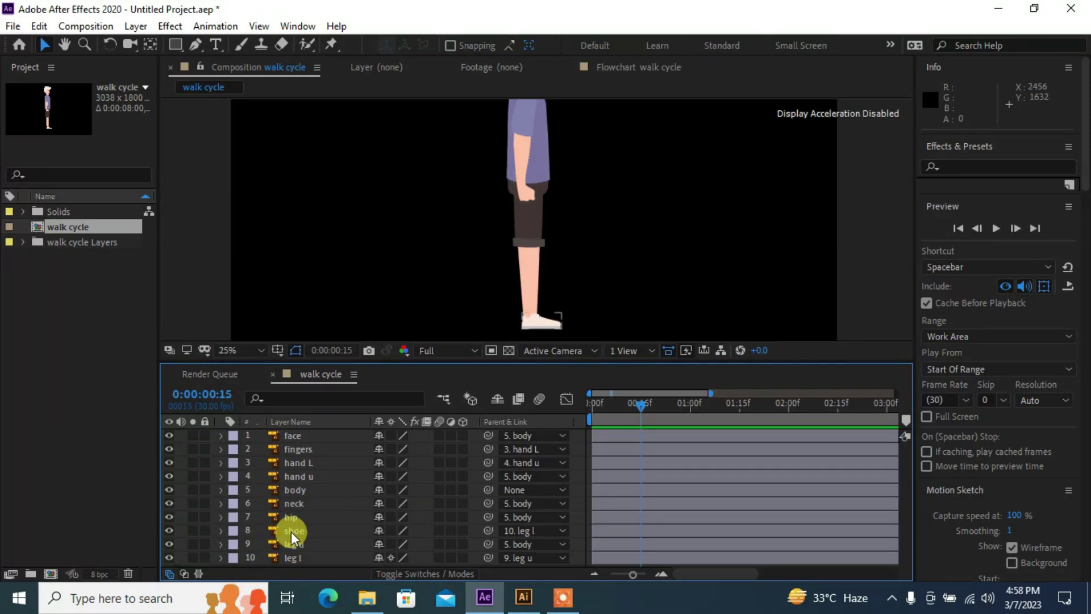
left_click(322, 531)
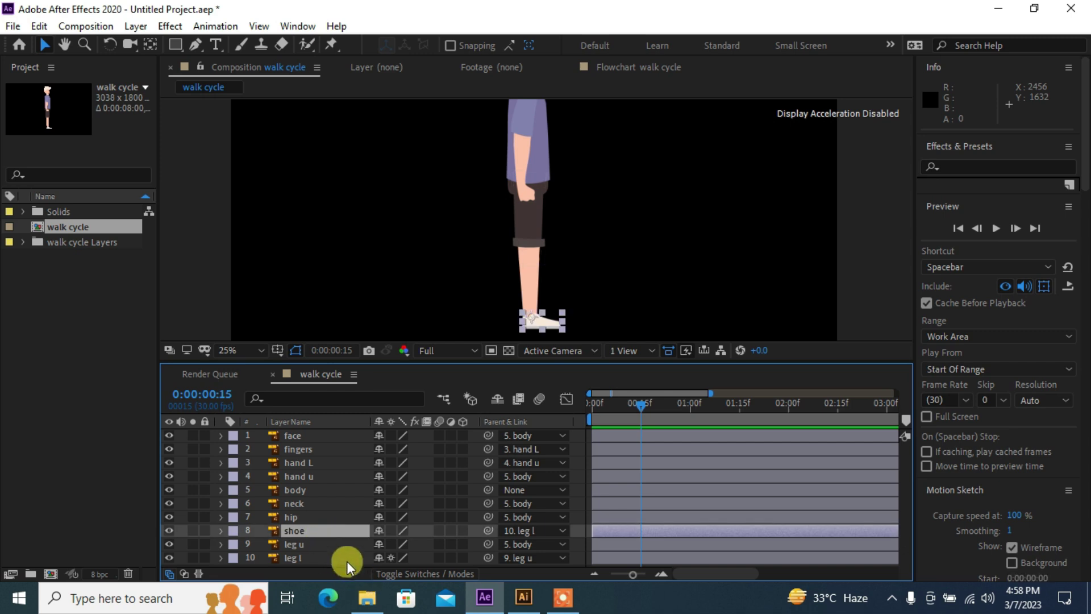
left_click(340, 557, "shift")
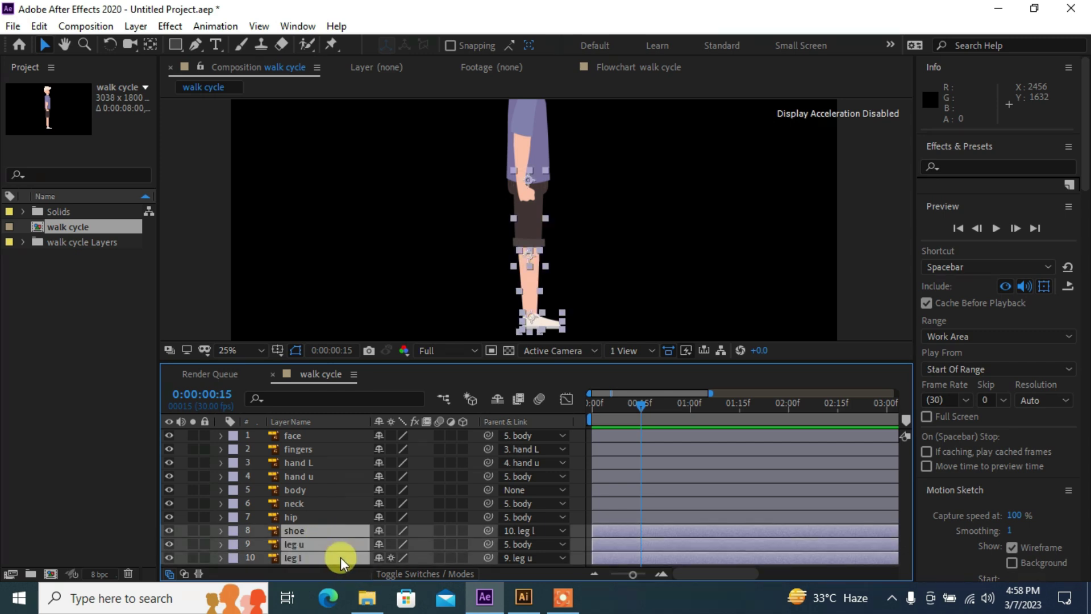
key("r")
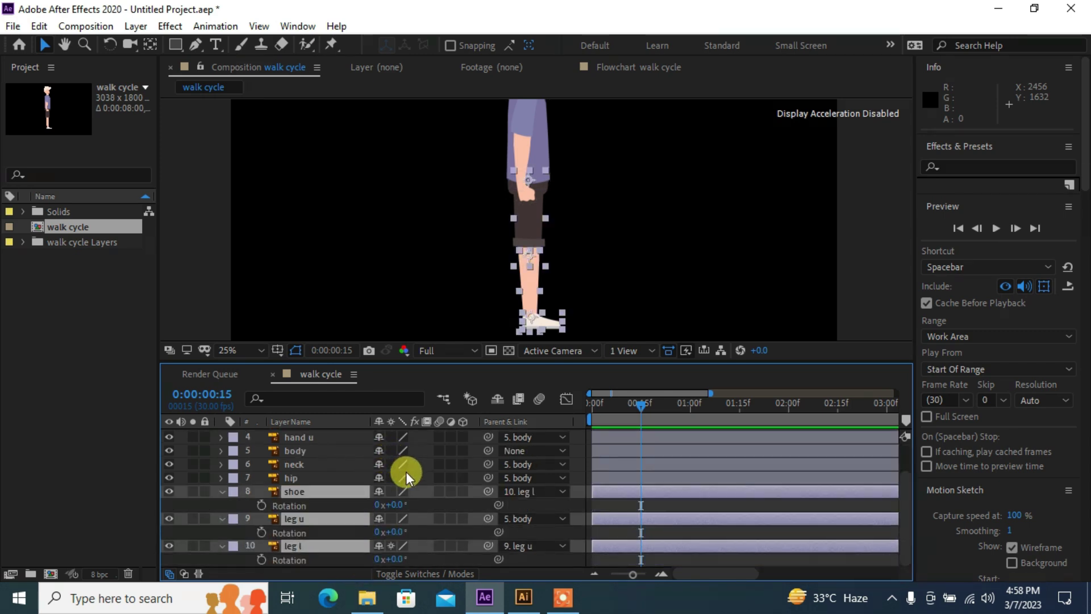
key("Home")
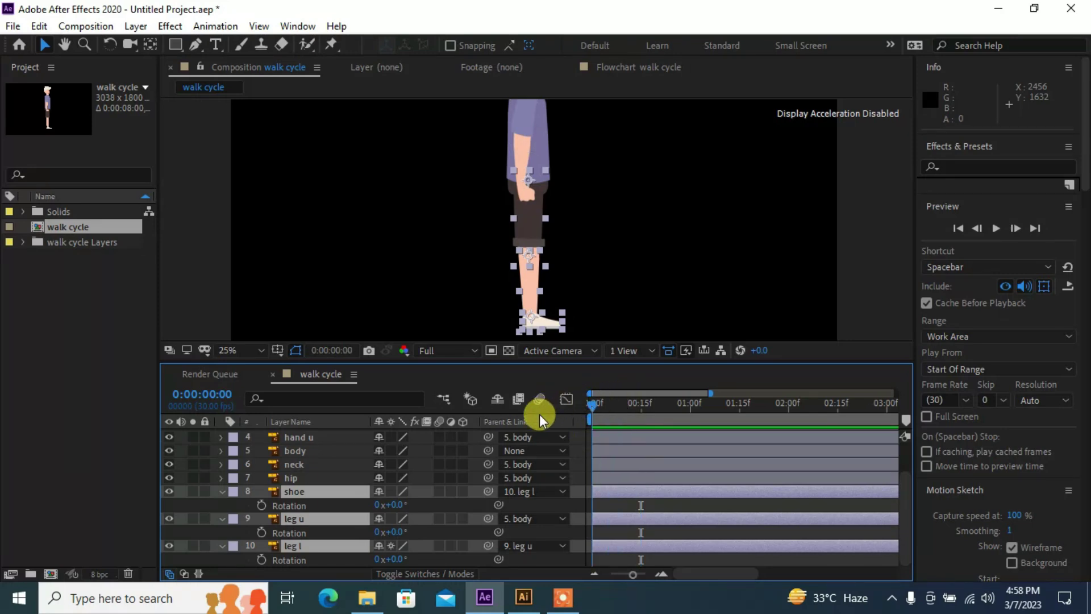
left_click(262, 505)
left_click(261, 532)
left_click(262, 560)
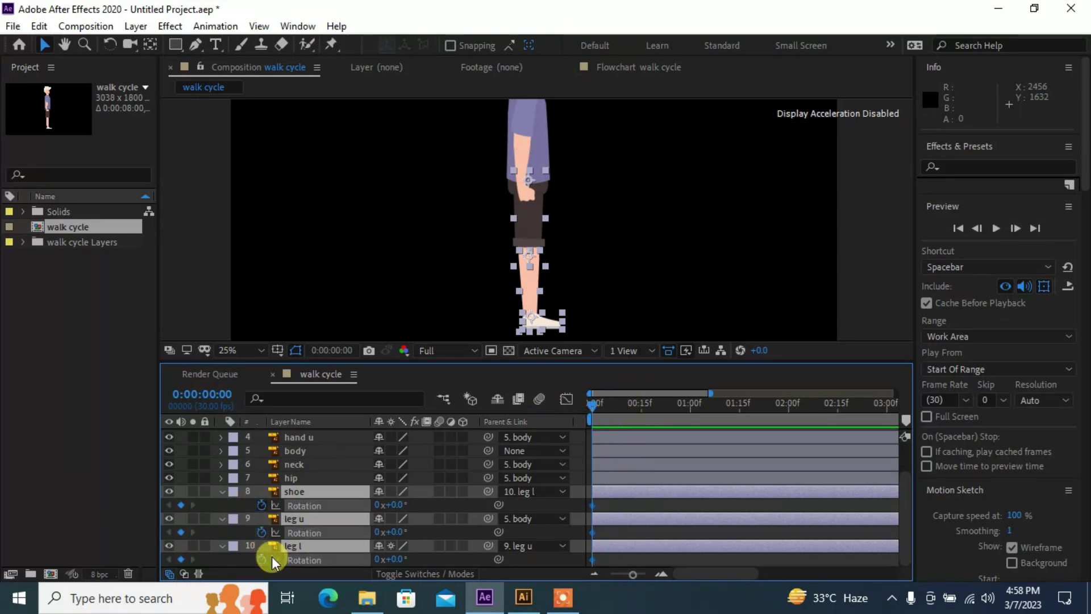
- Add Rotation keyframes to the shoe, leg u and leg l layers at 0:00:00:15, 0:00:01:00 and 0:00:01:15
left_click_drag(594, 402, 646, 413)
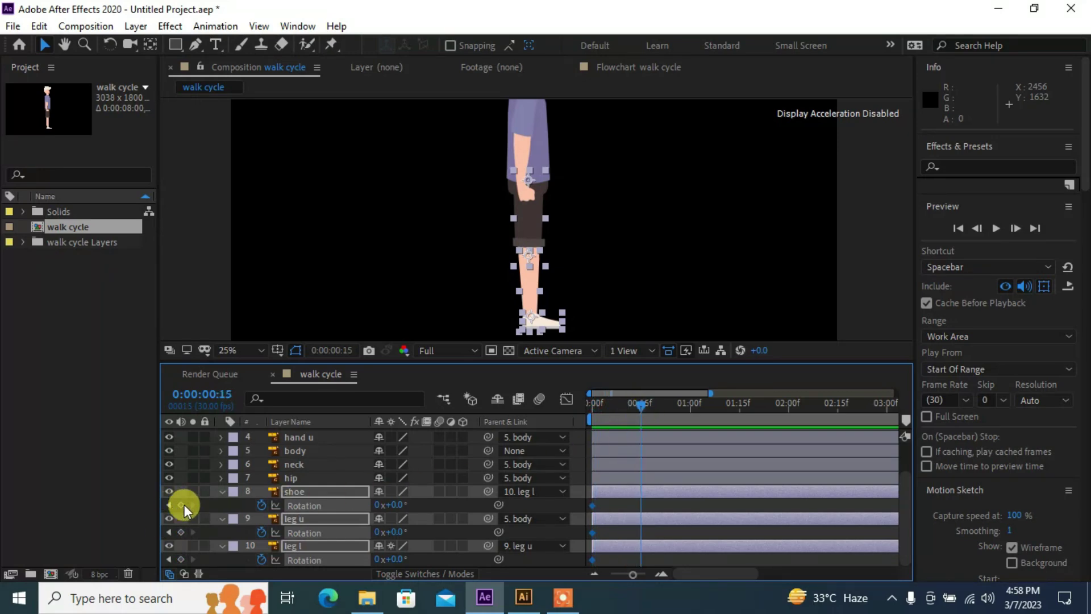
left_click_drag(647, 400, 689, 409)
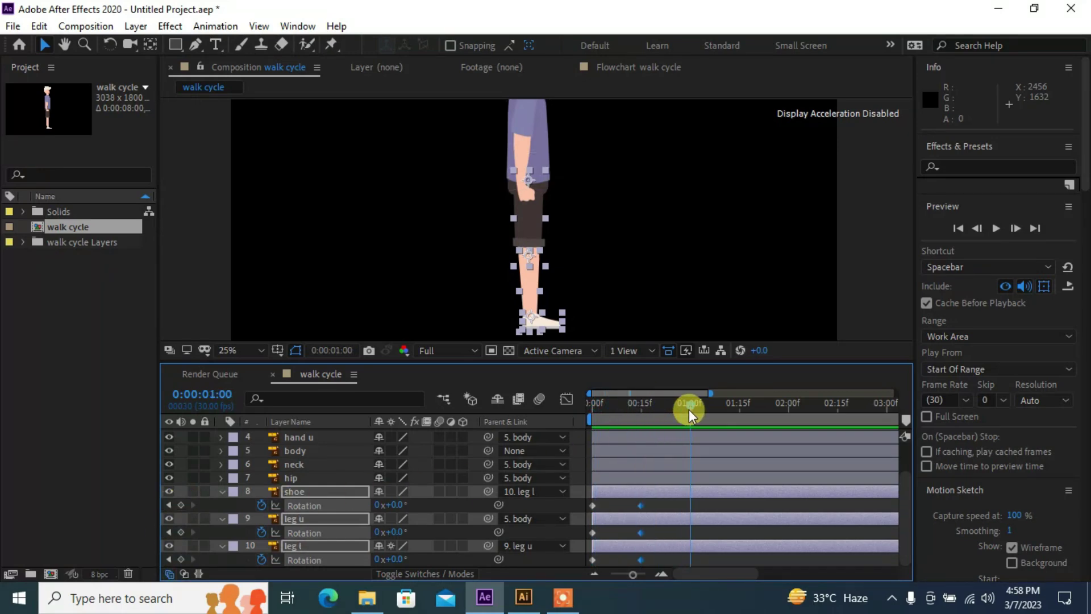
left_click(181, 505)
left_click(180, 532)
left_click(181, 560)
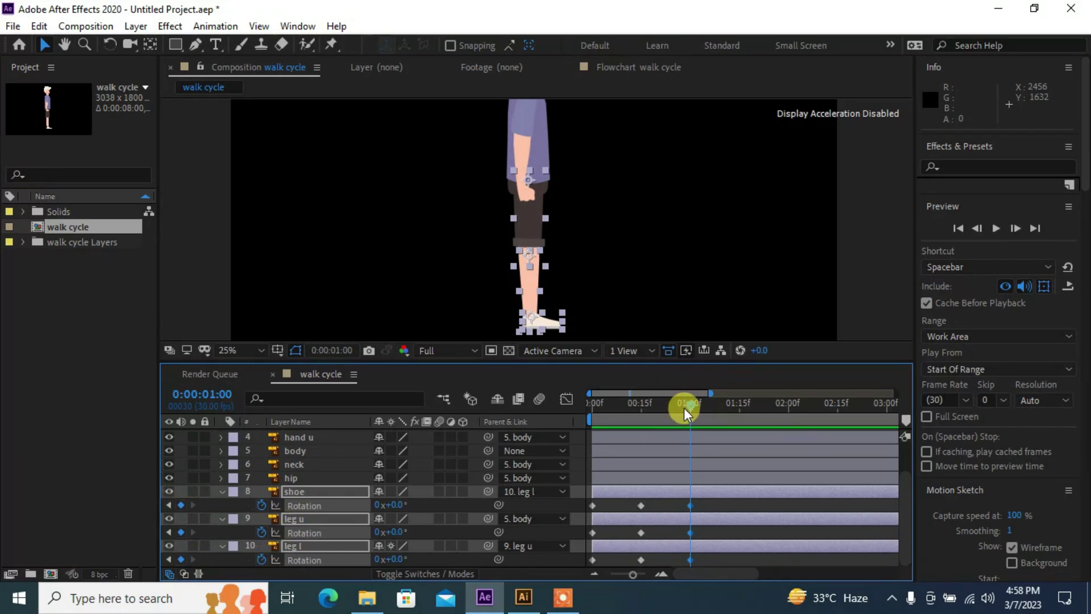
left_click_drag(688, 408, 738, 418)
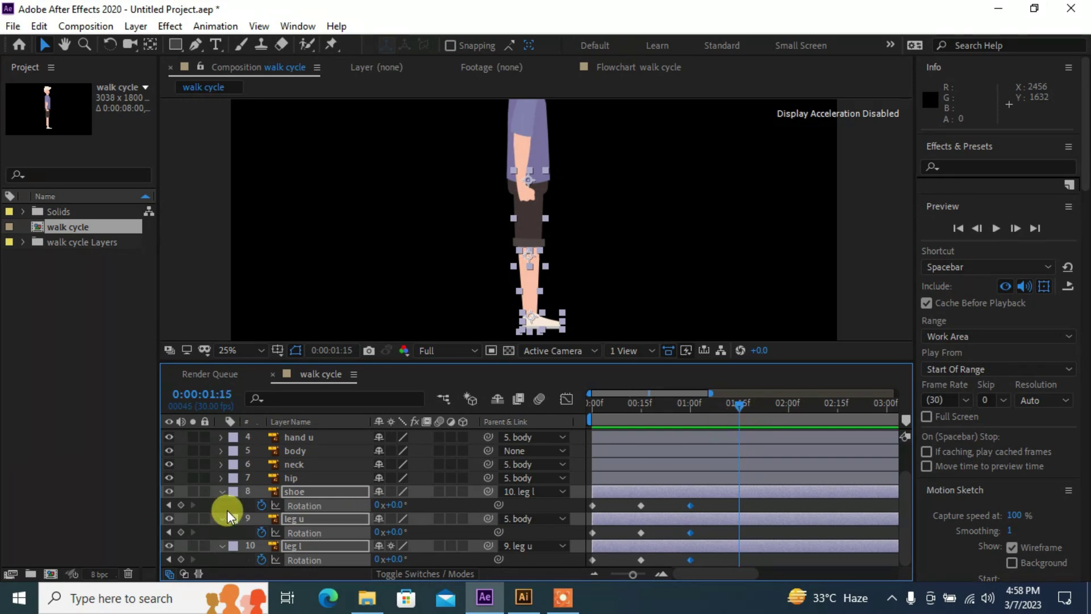
left_click(180, 505)
left_click(180, 533)
left_click(181, 560)
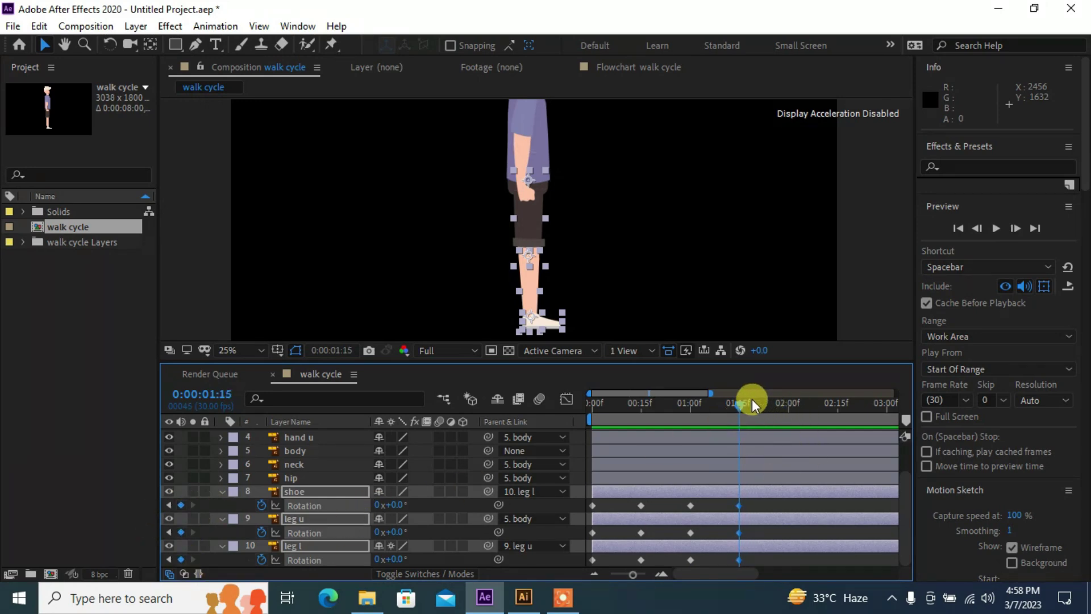
- Pose the leg stretched forward at 0:00:00:00 by rotating leg u to -32° and straightening leg l
left_click_drag(606, 410, 544, 418)
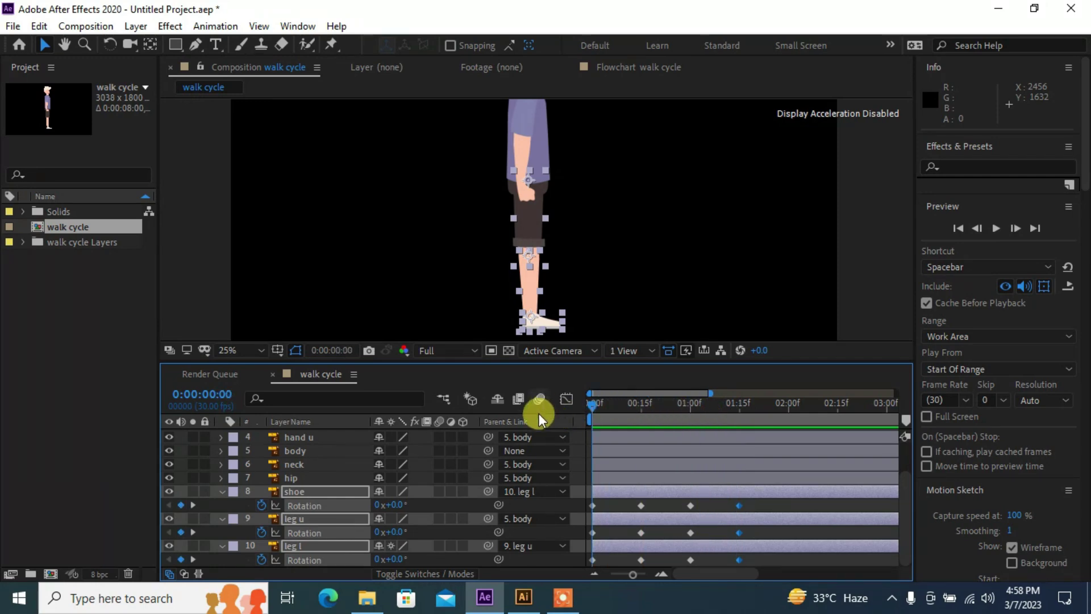
left_click(353, 284)
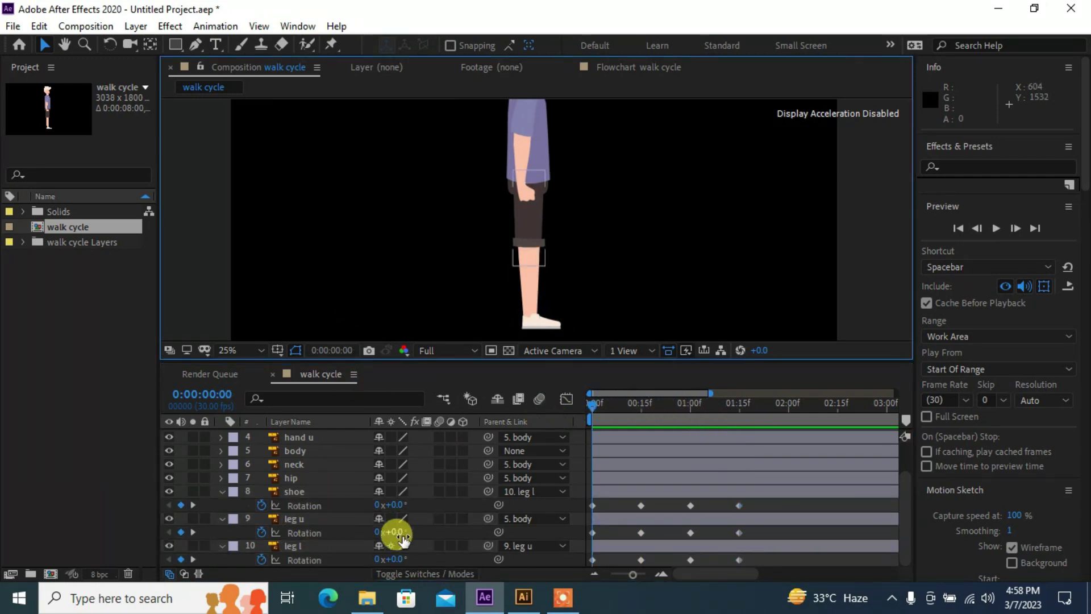
left_click_drag(400, 537, 411, 559)
left_click(716, 268)
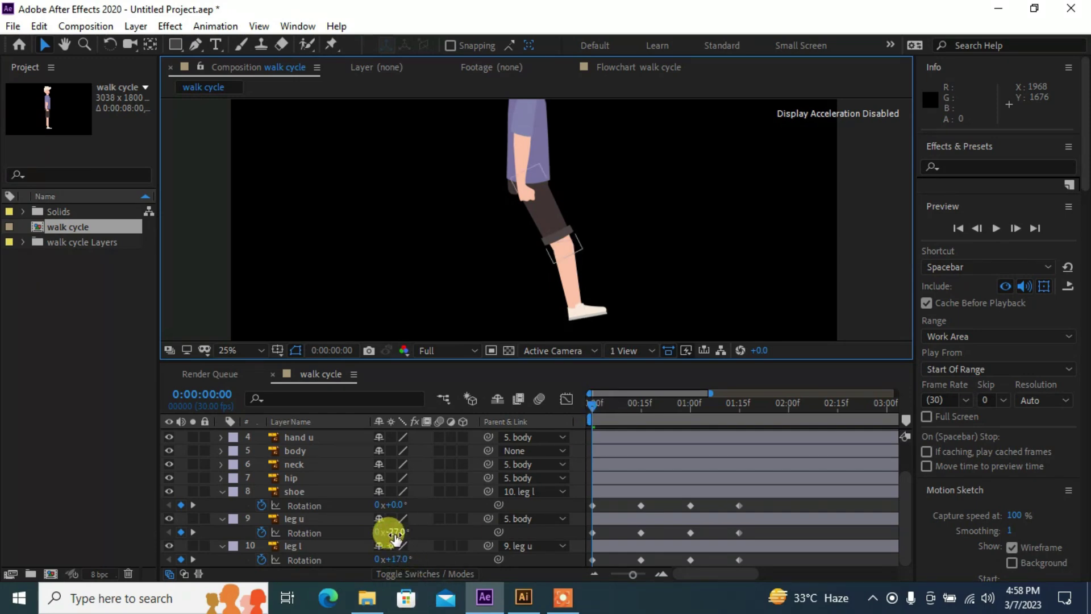
mouse_move(397, 534)
left_mouse_down()
mouse_move(392, 520)
mouse_move(379, 521)
left_mouse_up()
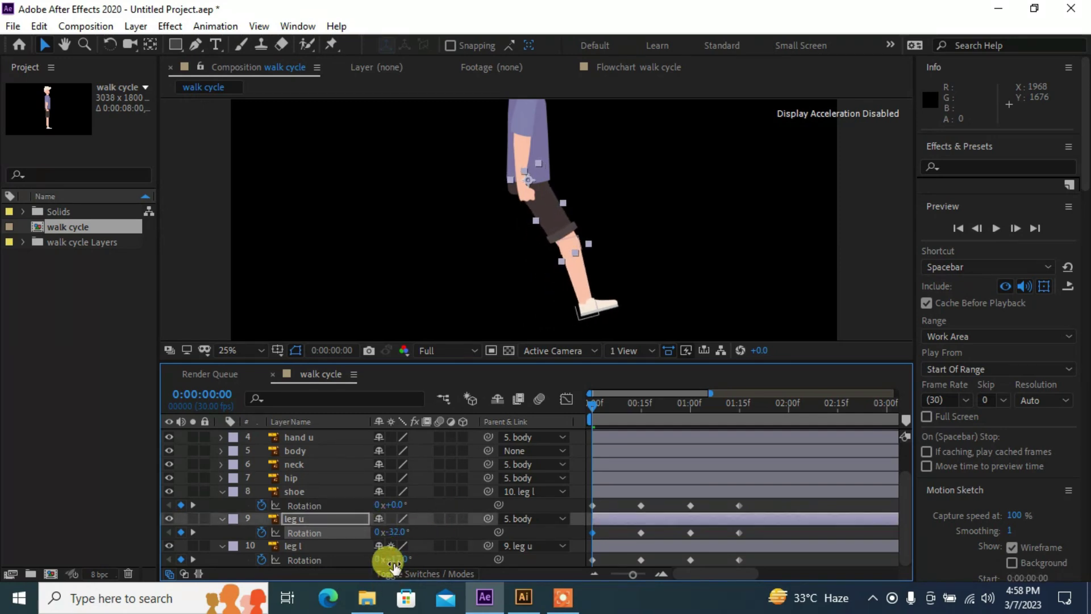
left_click_drag(393, 561, 383, 556)
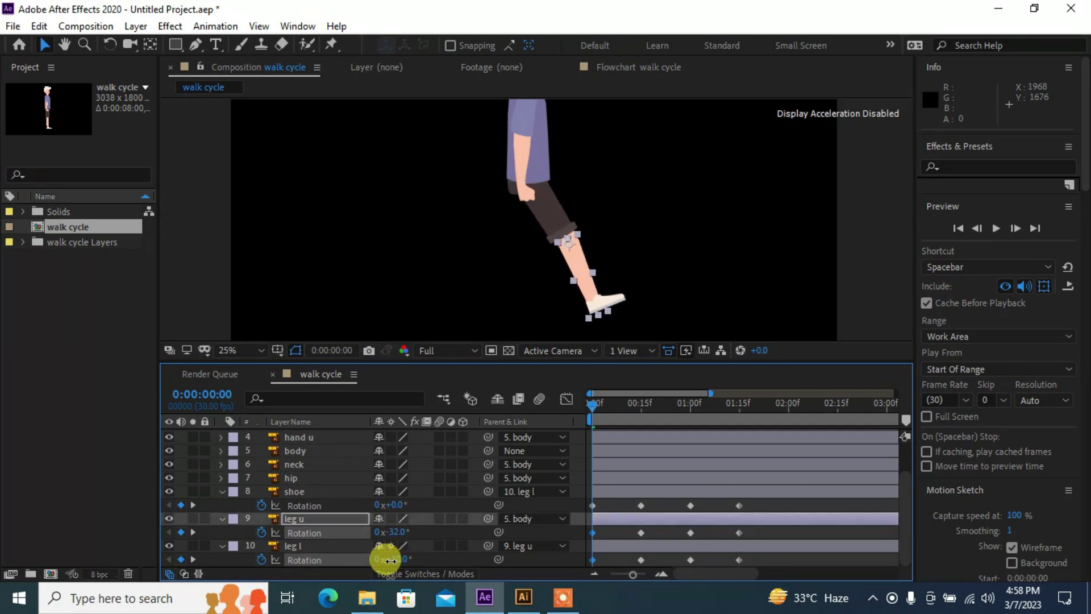
left_click(730, 271)
- Pose the leg swung backward at 0:00:01:00 with leg u rotated to 37° and leg l to 17°
left_click_drag(595, 407, 691, 424)
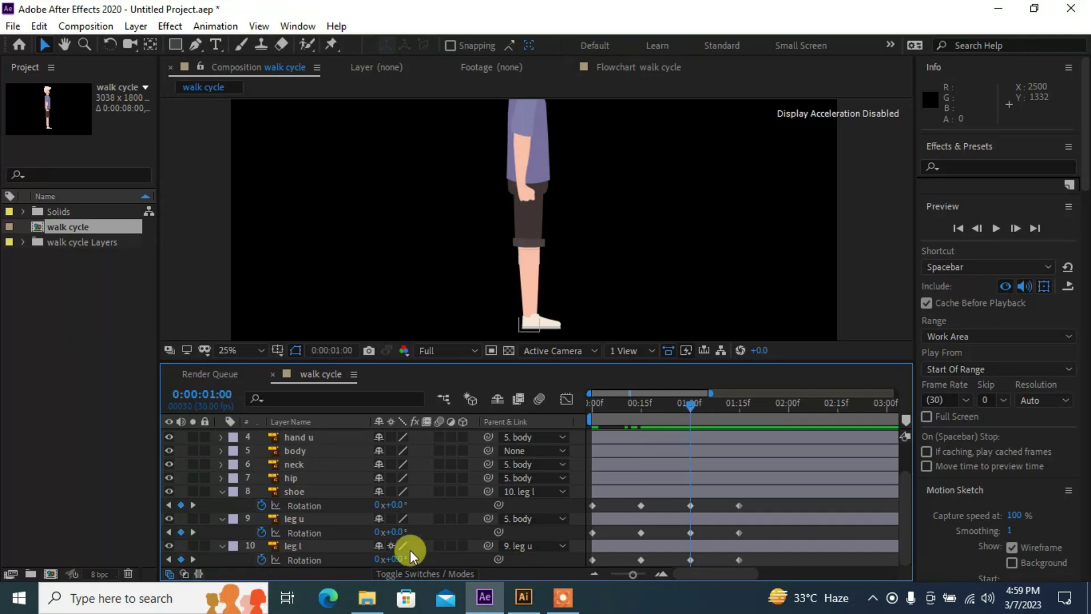
left_click_drag(389, 537, 424, 536)
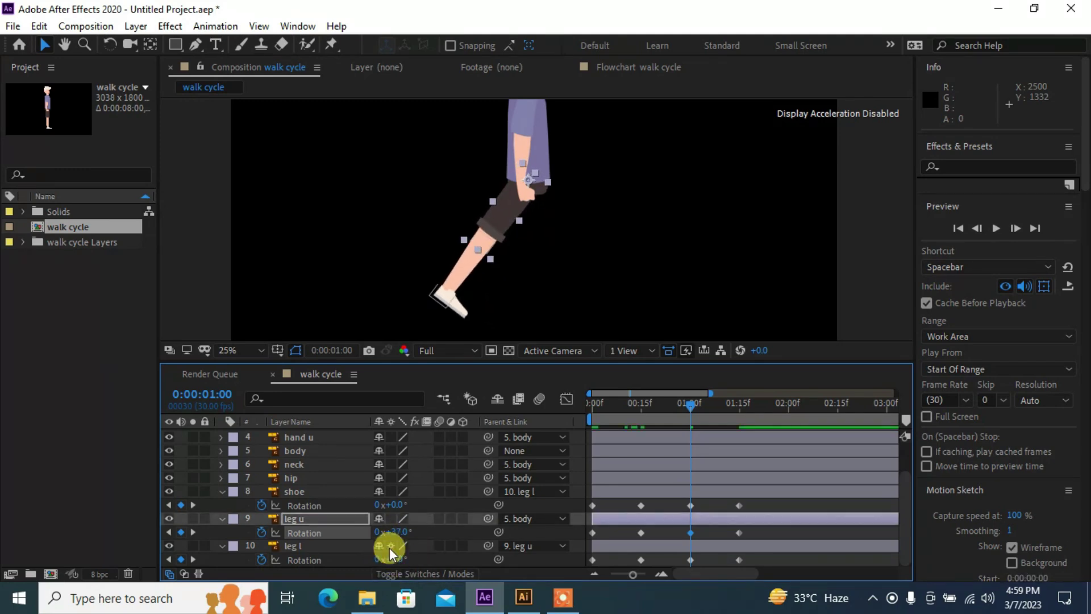
left_click_drag(392, 558, 410, 557)
left_click(630, 293)
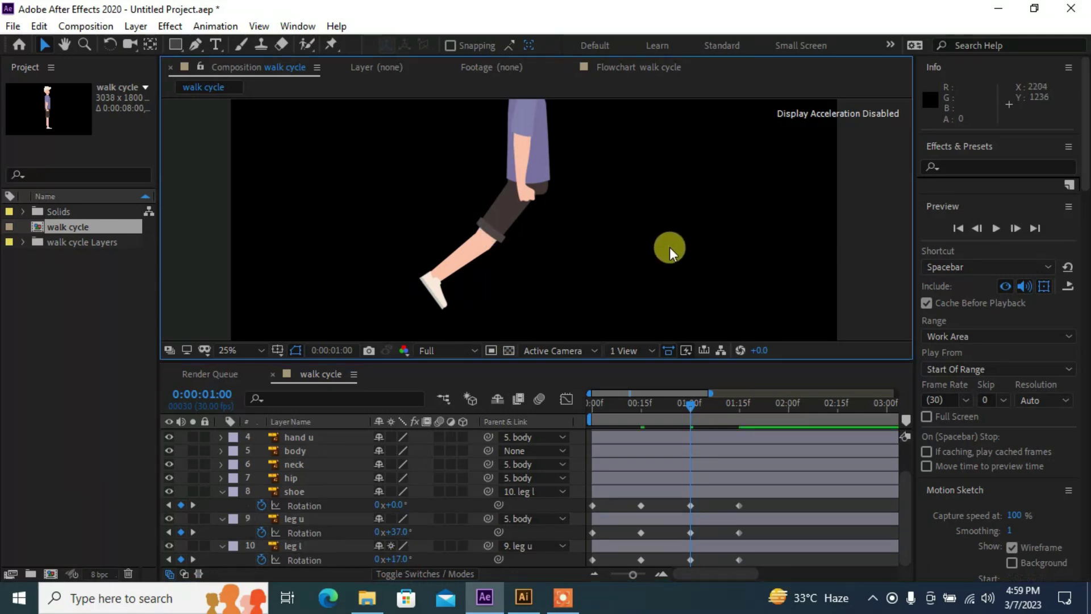
- Pose the lifted, bent leg at 0:00:01:15 with rotations of -22° for leg u, 94° for leg l and -10° for shoe
left_click_drag(696, 405, 741, 415)
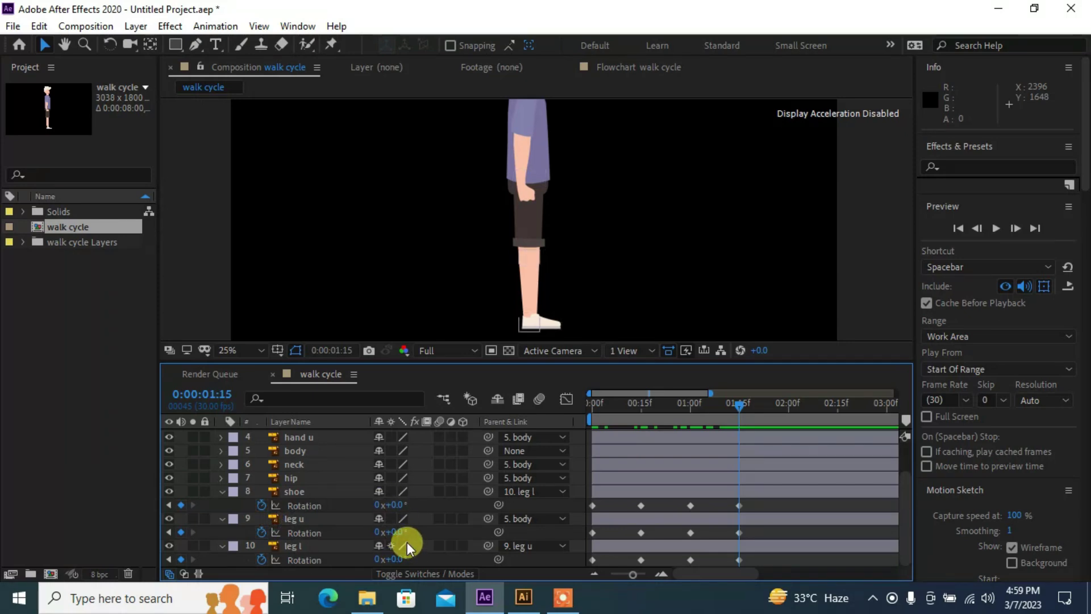
mouse_move(391, 532)
left_mouse_down()
mouse_move(415, 530)
mouse_move(382, 531)
mouse_move(386, 564)
mouse_move(466, 556)
mouse_move(412, 548)
mouse_move(387, 529)
mouse_move(403, 548)
mouse_move(390, 540)
left_mouse_up()
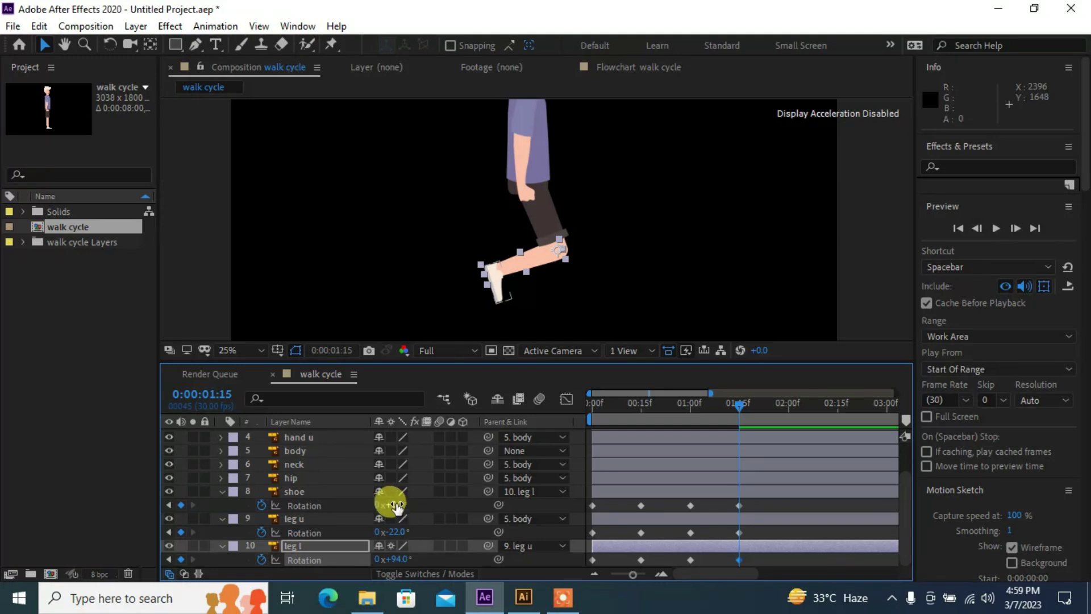
left_click_drag(396, 505, 388, 503)
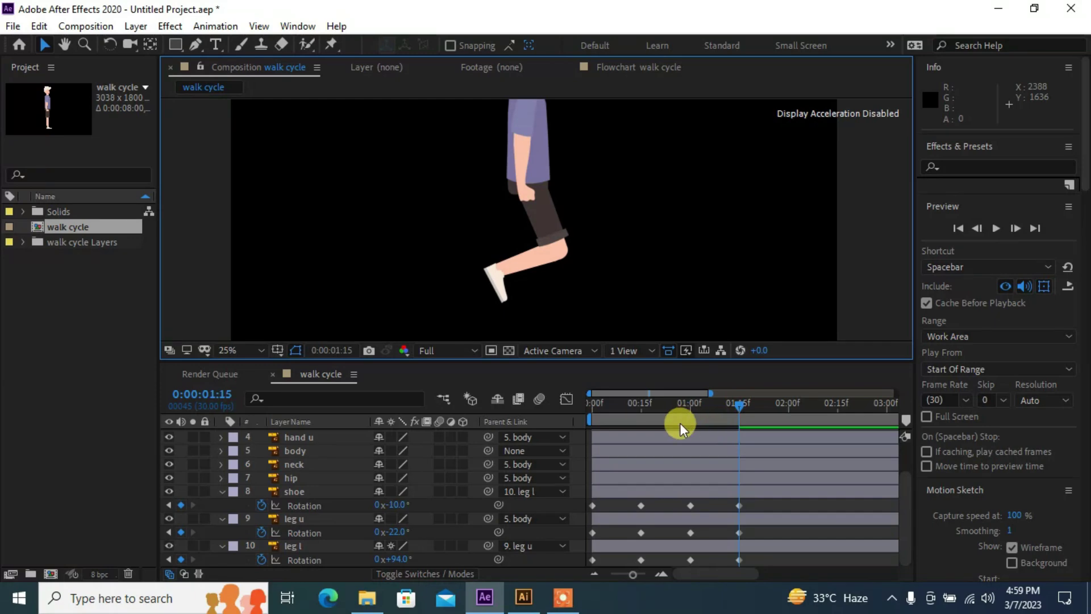
- Copy the shoe layer's first Rotation keyframe to 0:00:02:00
left_click_drag(672, 415, 791, 418)
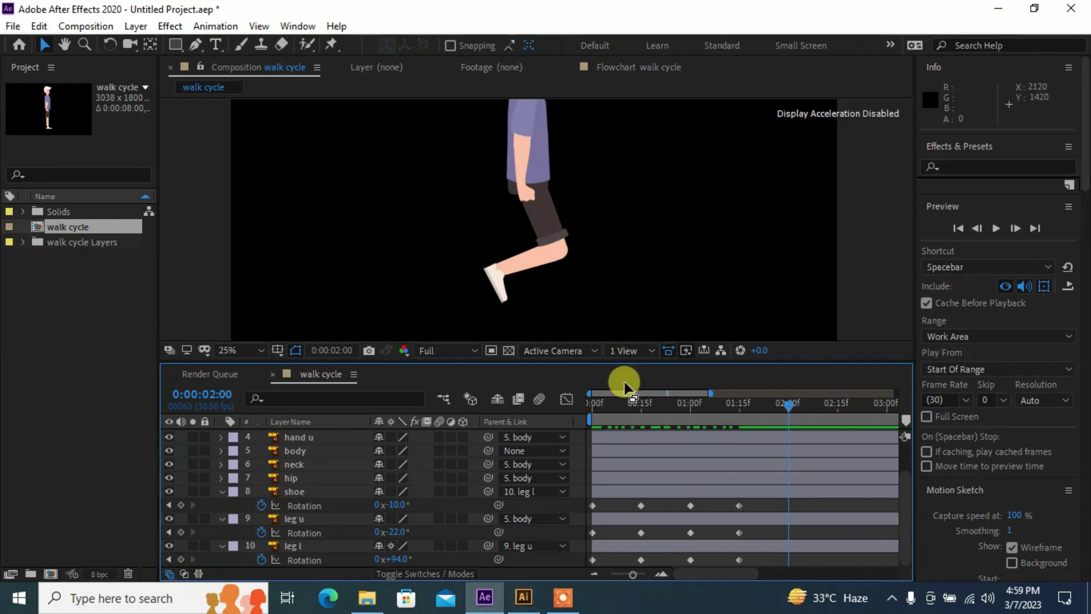
left_click(598, 523)
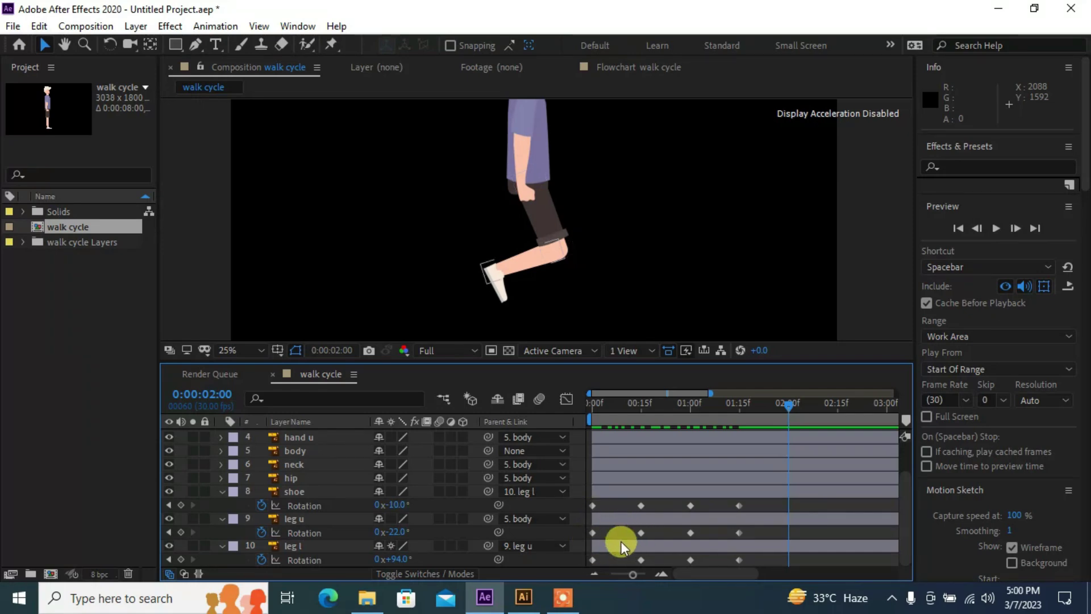
left_click(603, 506)
left_click_drag(604, 503, 567, 527)
key("ctrl+c")
key("ctrl+v")
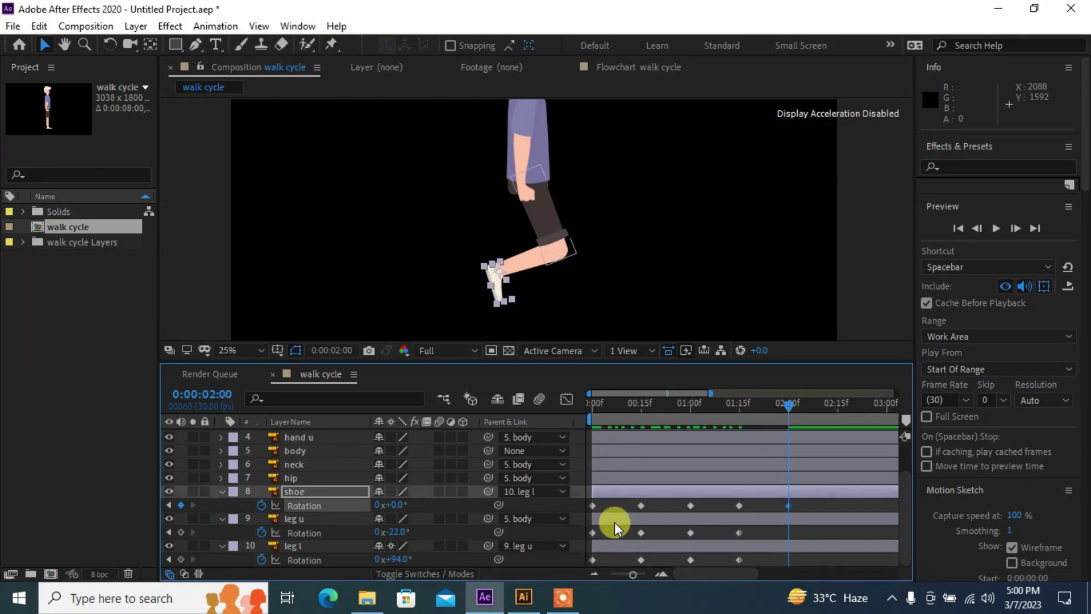
- Copy the first Rotation keyframes of the leg u and leg l layers to 0:00:02:00
left_click(589, 534)
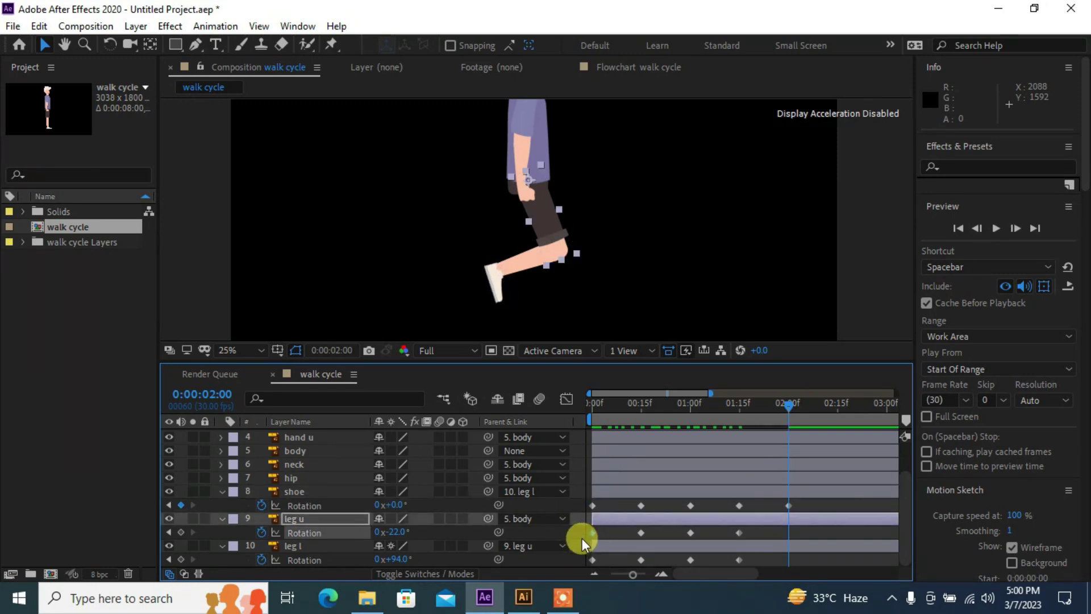
key("ctrl+c")
key("ctrl+v")
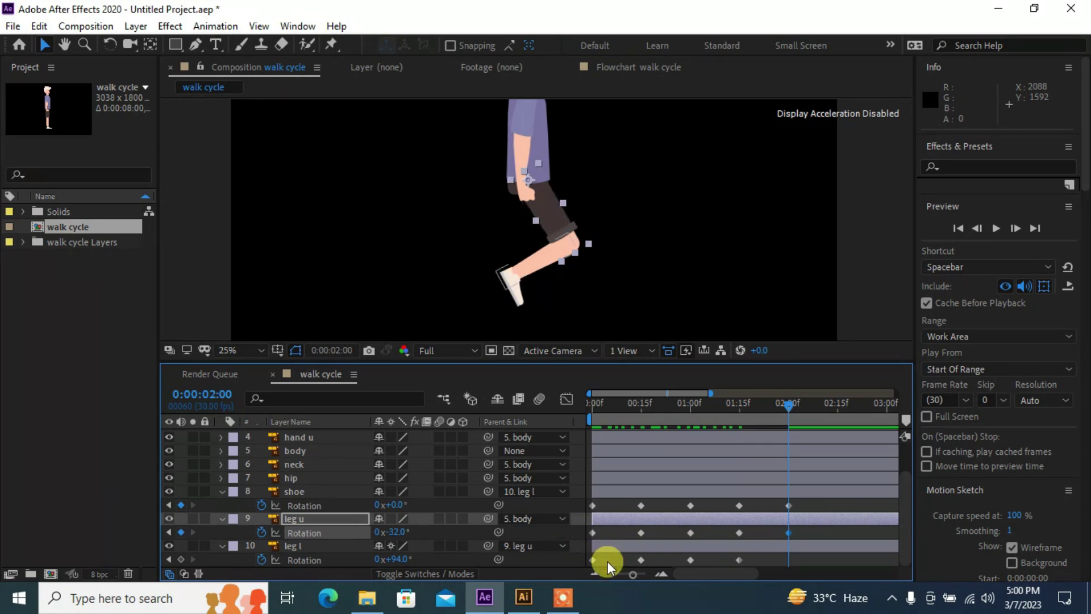
left_click_drag(606, 559, 579, 562)
key("ctrl+c")
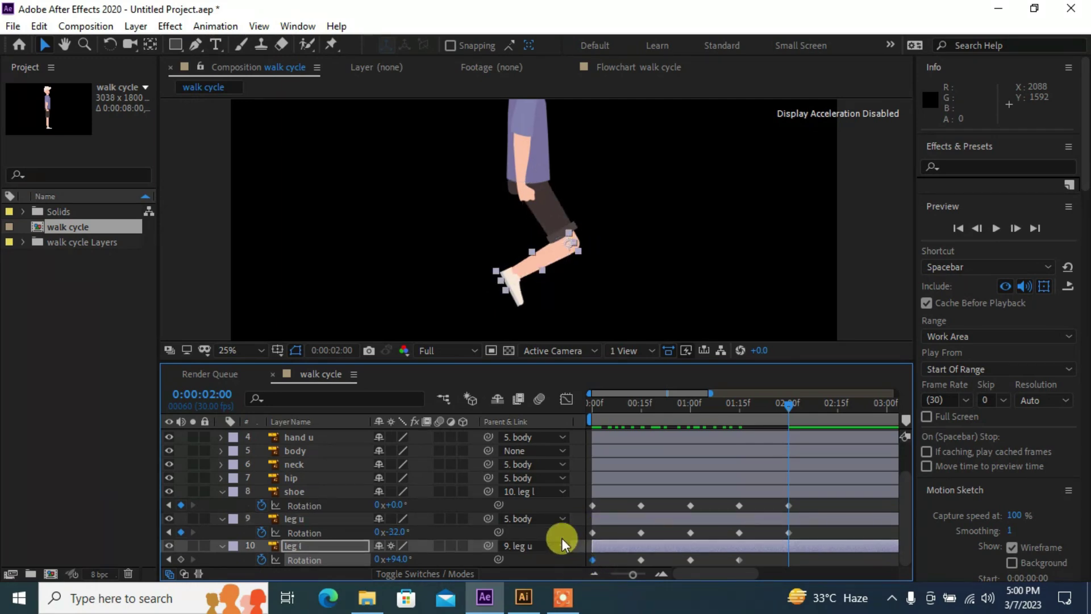
key("ctrl+v")
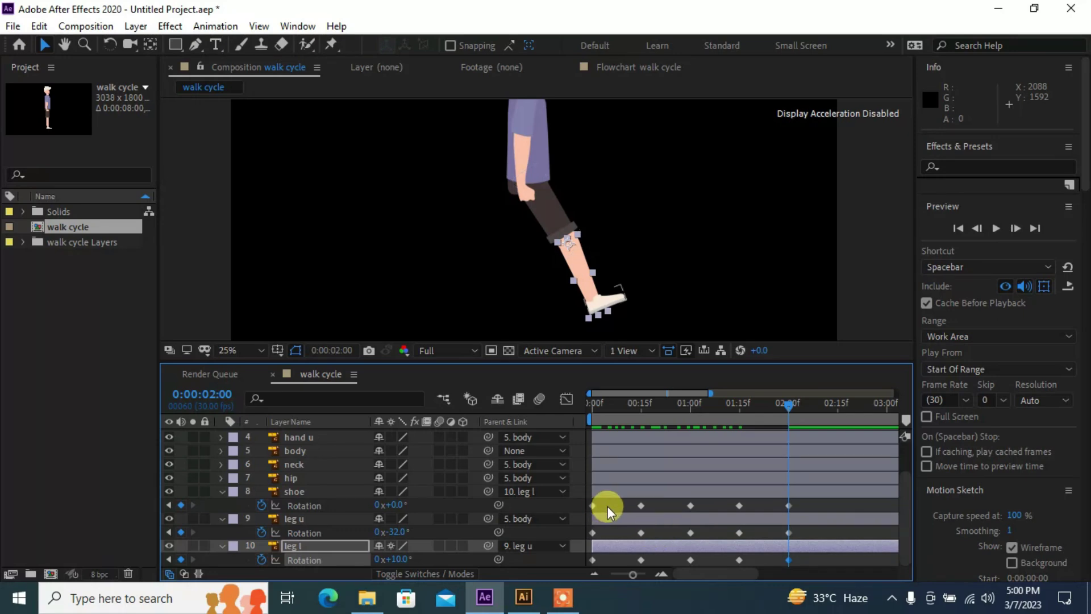
left_click_drag(575, 500, 807, 572)
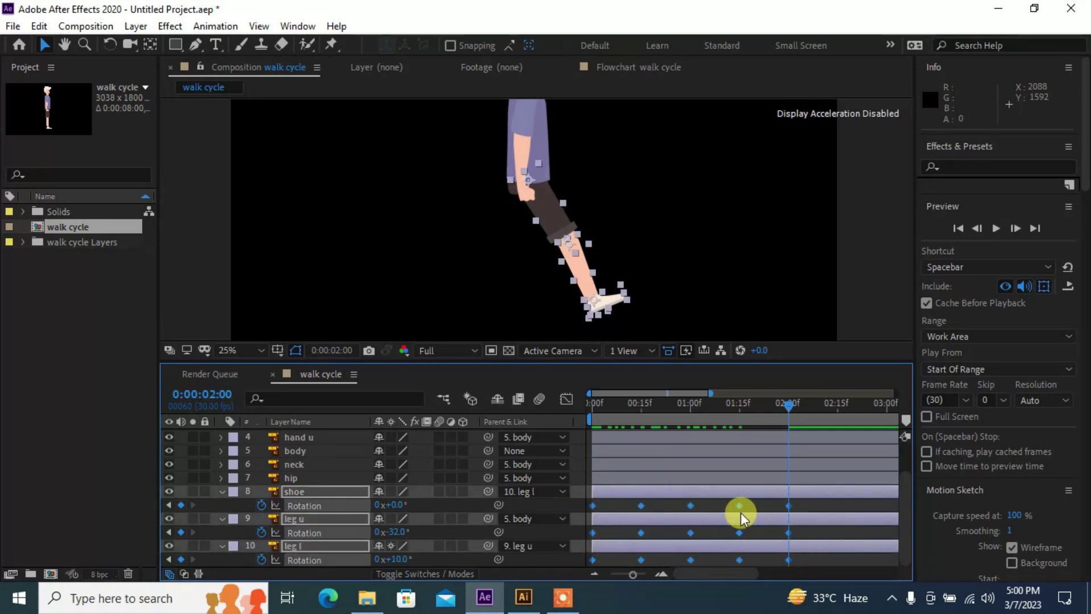
double_click(788, 505)
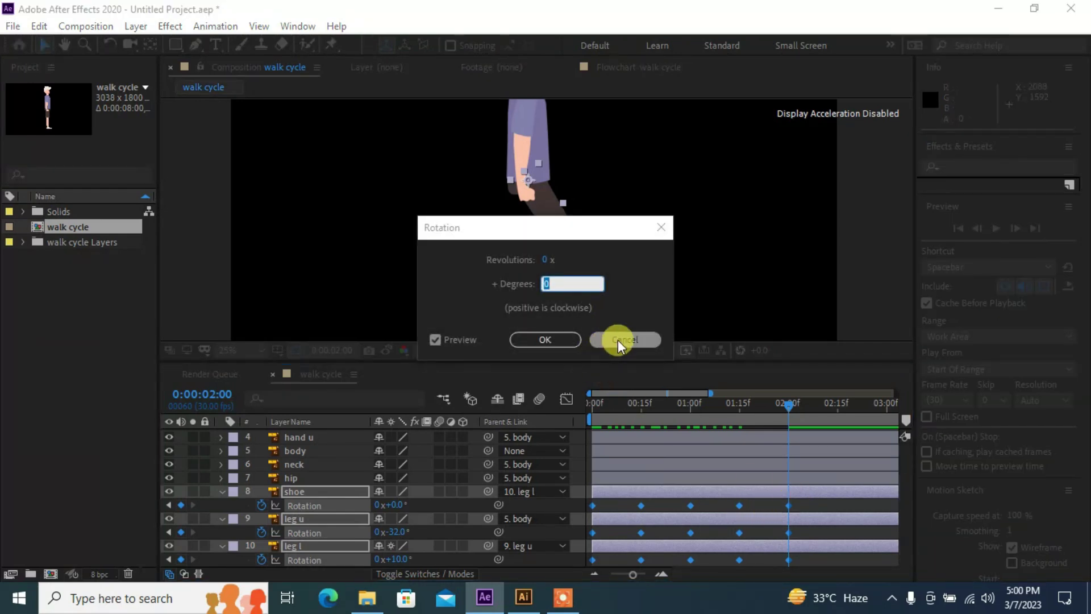
left_click(620, 339)
left_click(782, 506)
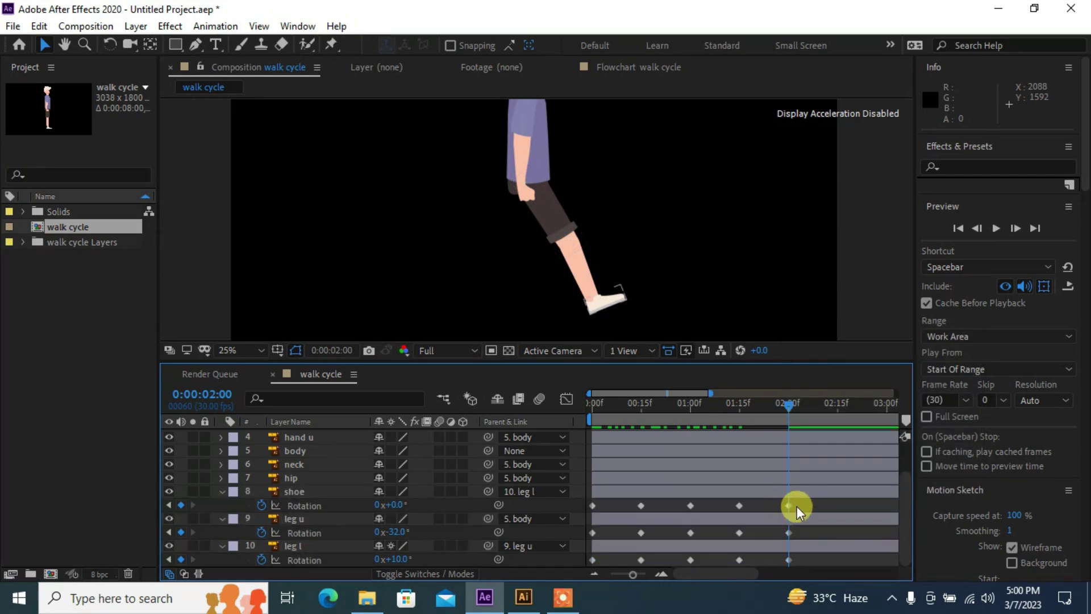
- Apply Easy Ease to all Rotation keyframes of shoe, leg u and leg l, and check the motion from 0:00:00:00
left_click_drag(576, 500, 824, 565)
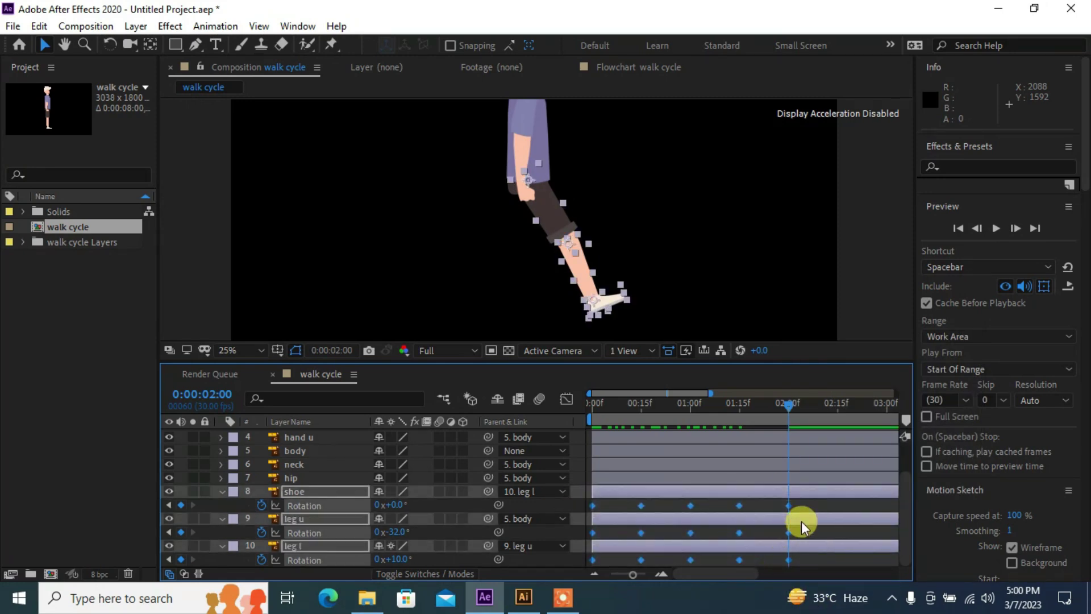
right_click(786, 503)
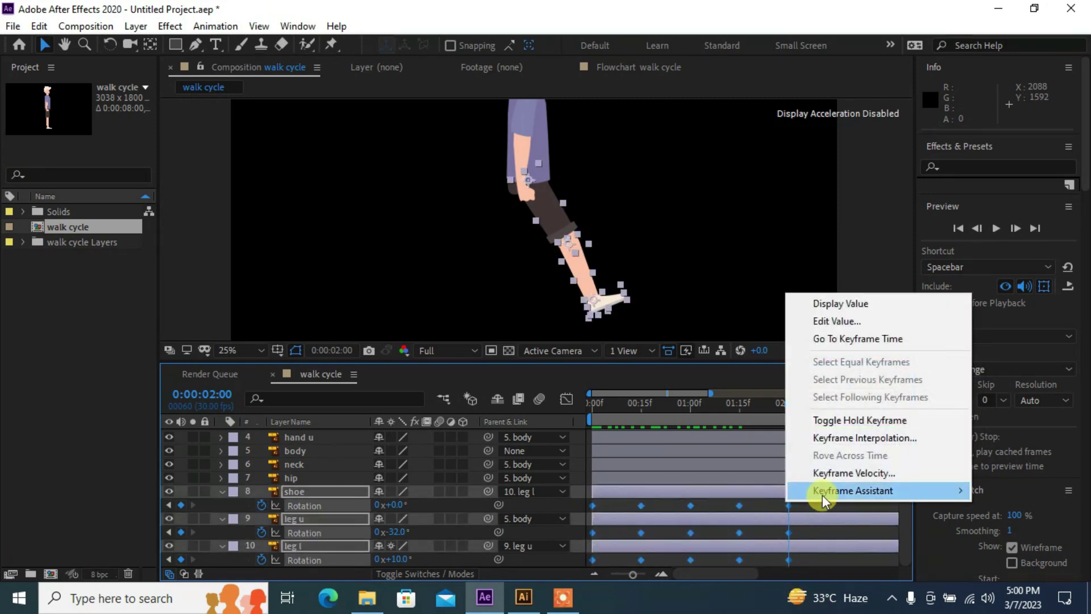
mouse_move(823, 493)
left_click(615, 388)
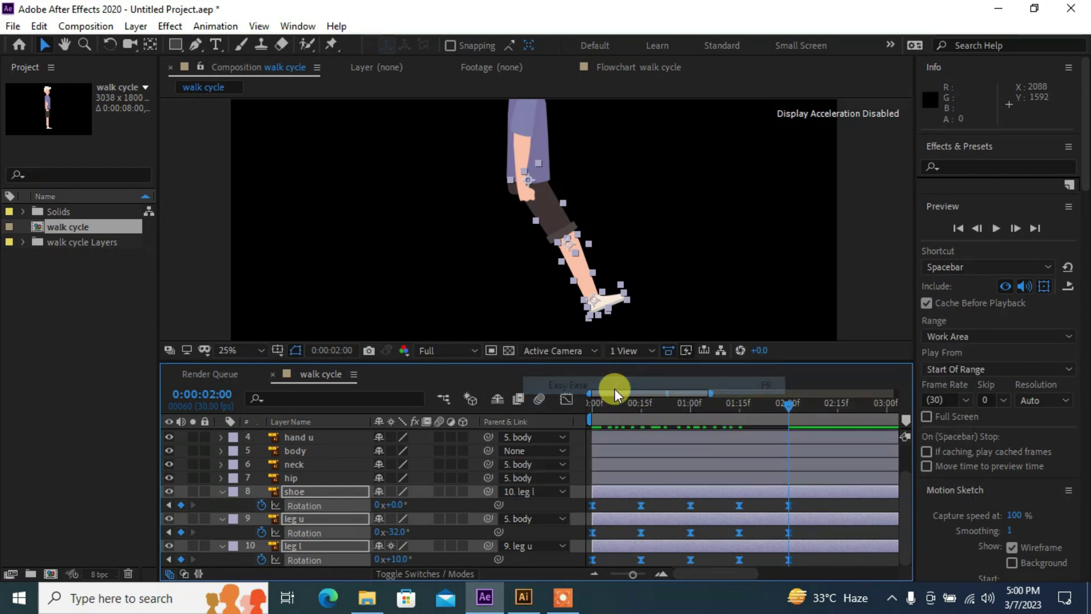
left_click(858, 309)
left_click_drag(611, 407, 820, 438)
left_click_drag(760, 419, 558, 415)
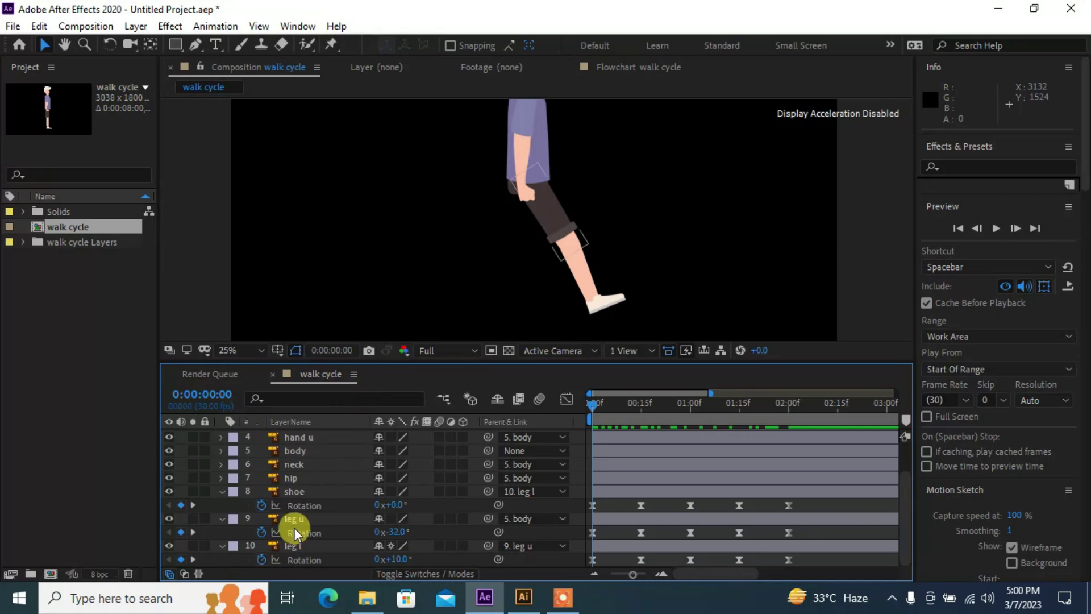
- Add the expression loopOutDuration(type = "cycle", duration = 0) to the shoe layer's Rotation
left_click(277, 520)
left_click(263, 504)
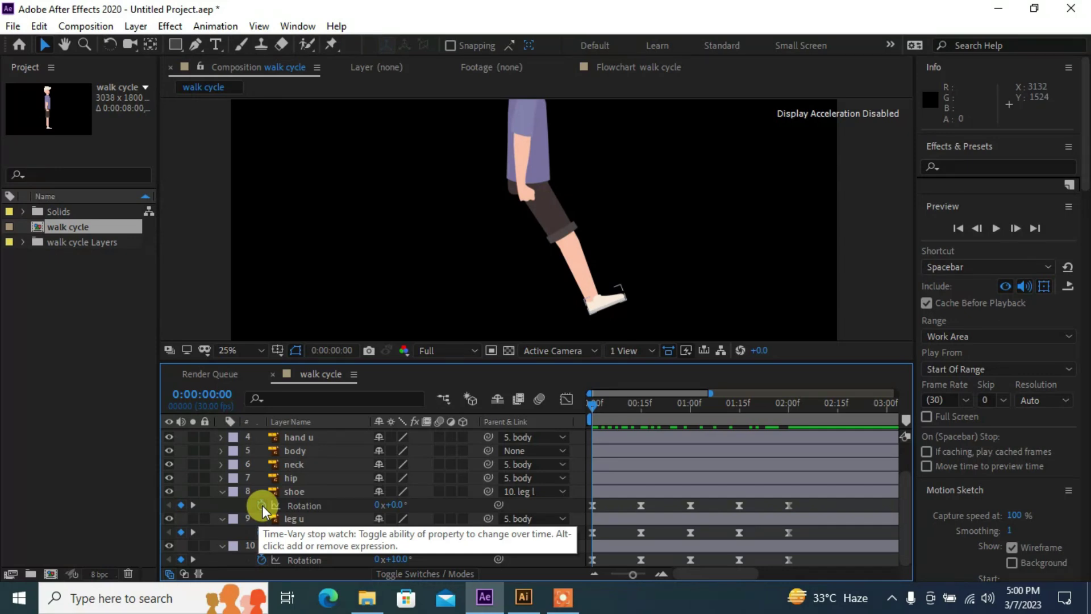
left_click(262, 506, "alt")
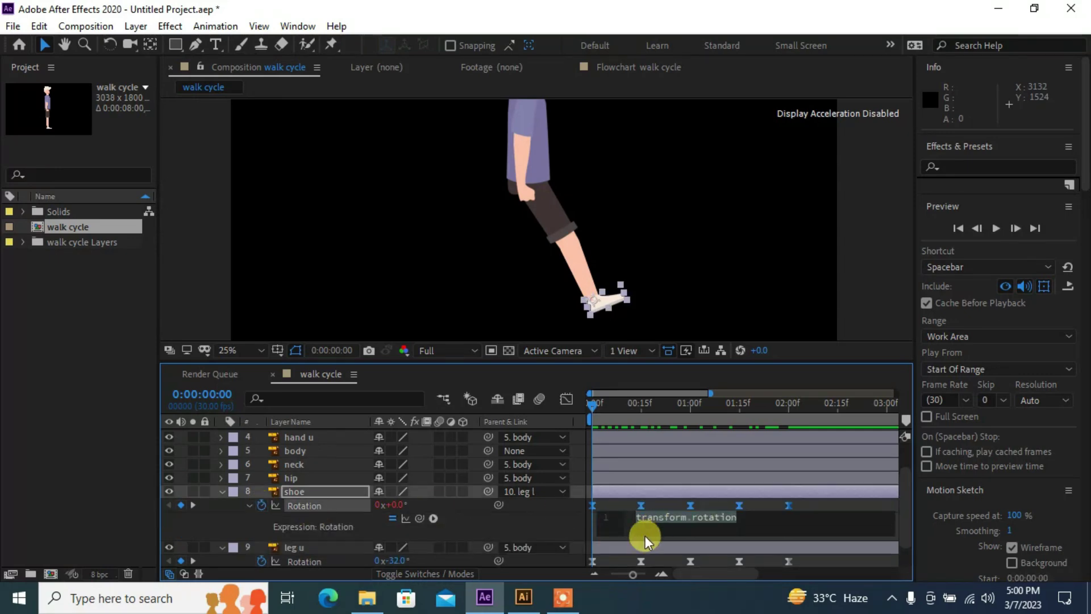
left_click(435, 517)
mouse_move(510, 425)
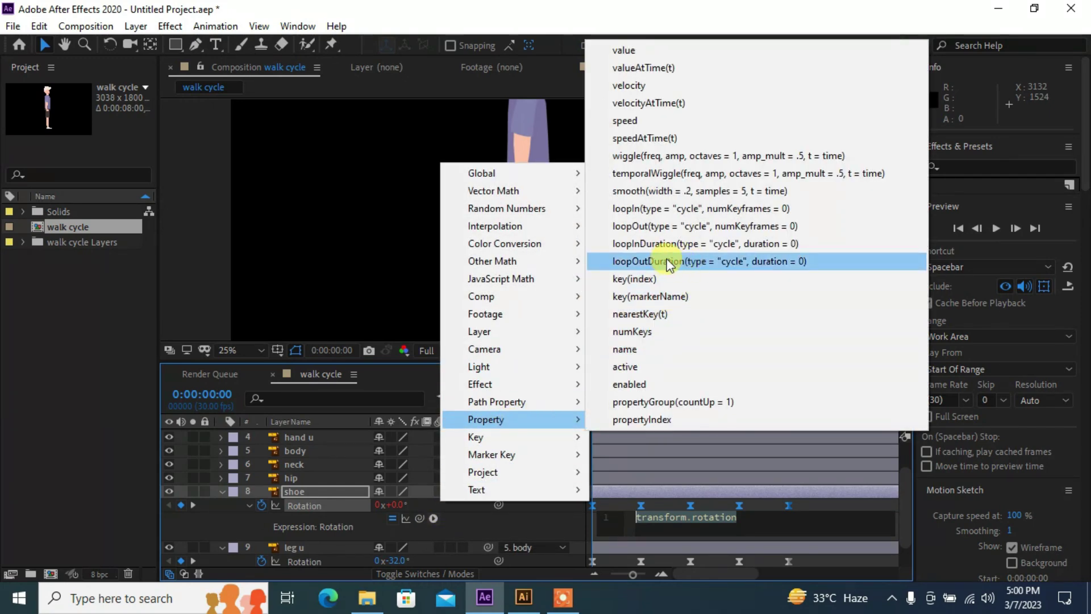
left_click(714, 261)
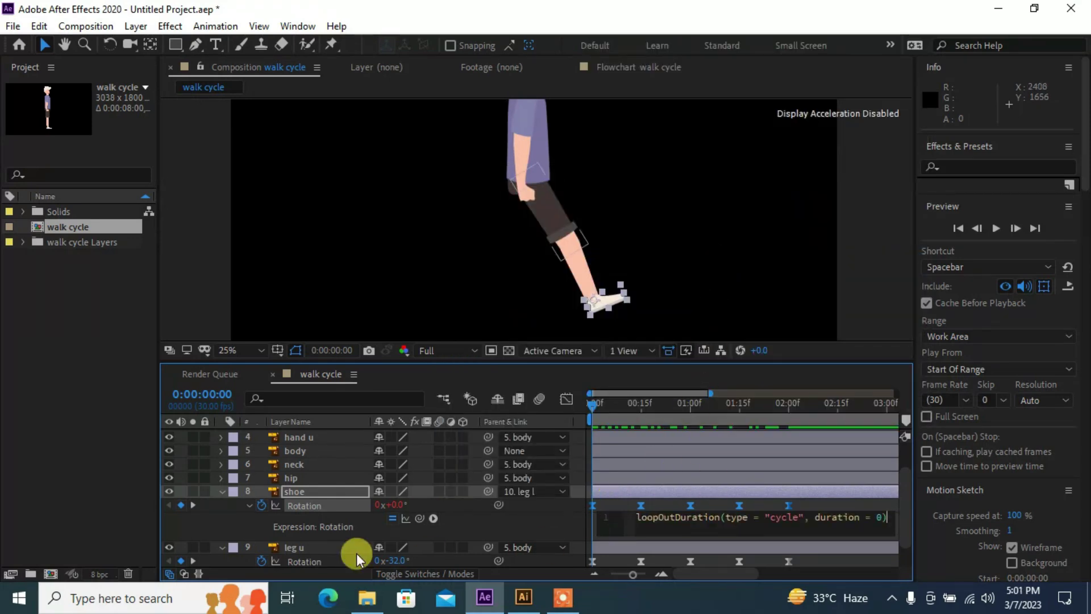
- Add the expression loopOutDuration(type = "cycle", duration = 0) to the leg u layer's Rotation
scroll(288, 512, "down", 2)
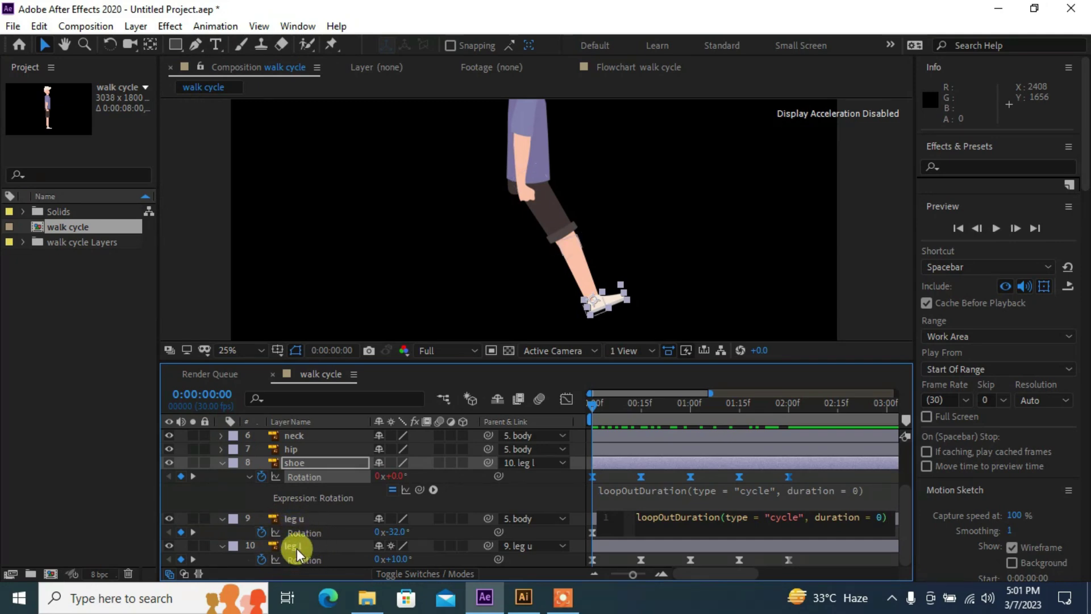
left_click(266, 533)
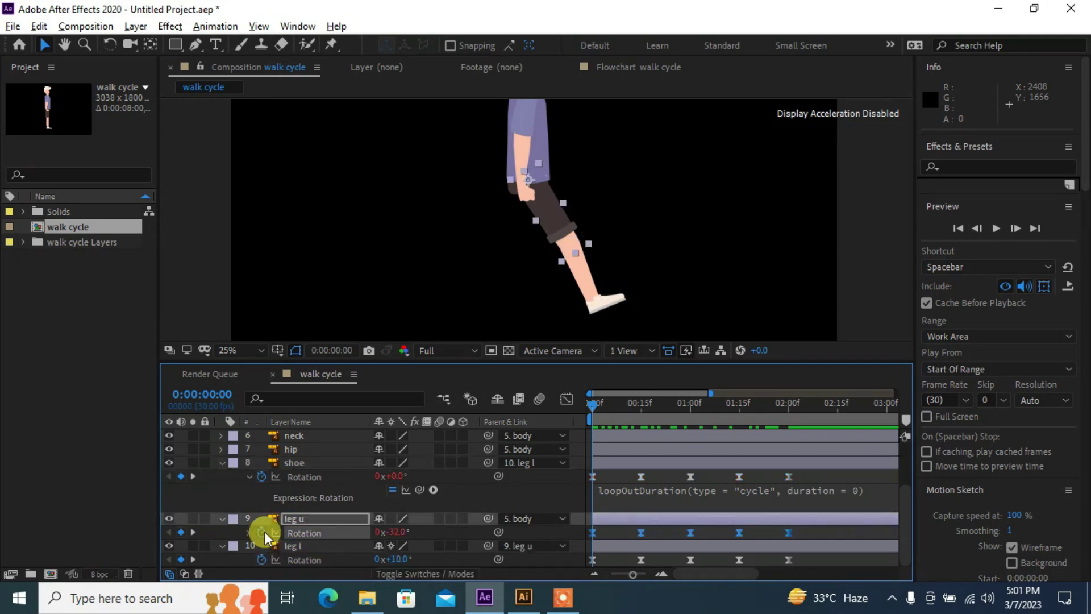
left_click(262, 532, "alt")
left_click(433, 545)
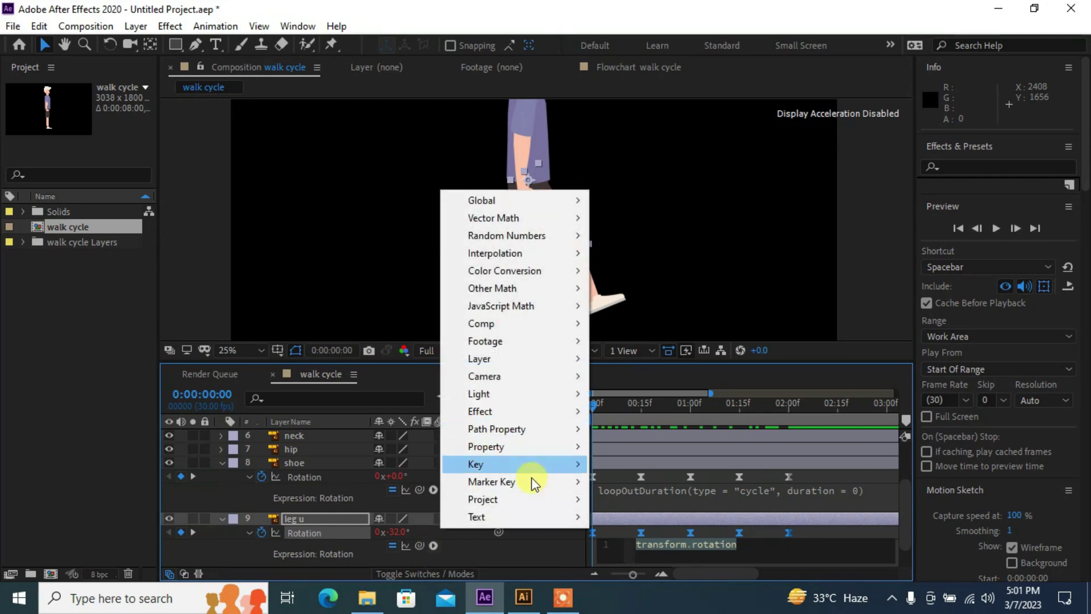
left_click(613, 516)
left_click(433, 546)
mouse_move(498, 444)
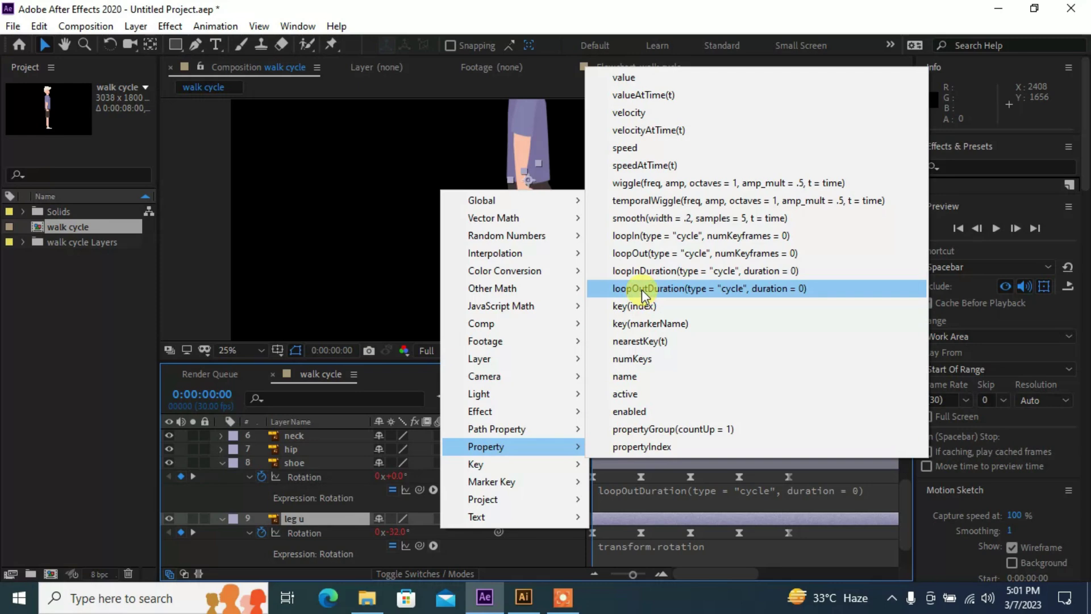
left_click(642, 288)
- Add the expression loopOutDuration(type = "cycle", duration = 0) to the leg l layer's Rotation
scroll(422, 488, "down", 2)
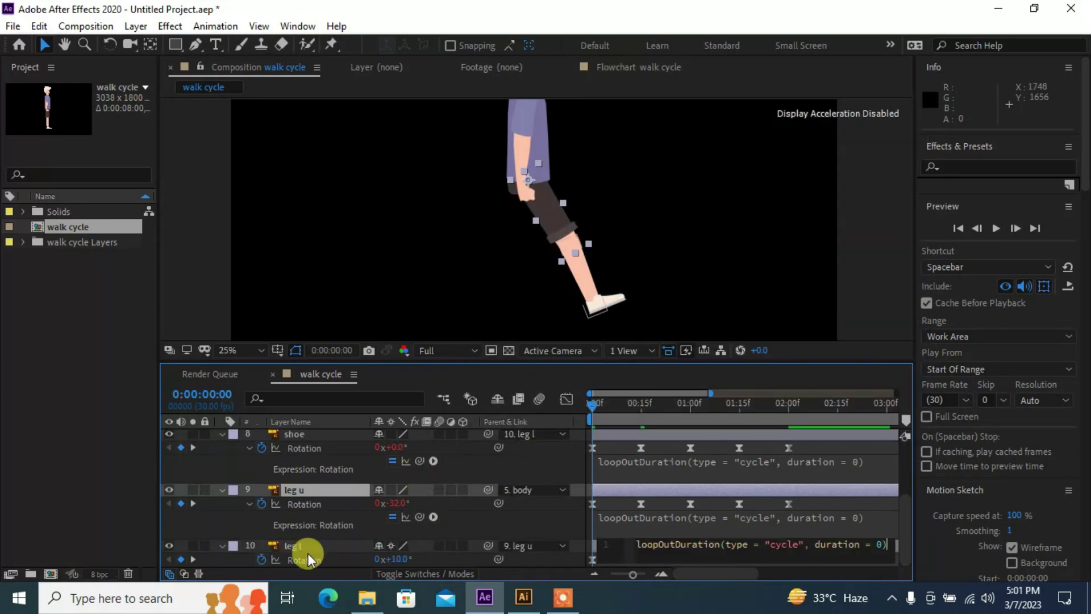
left_click(262, 558, "alt")
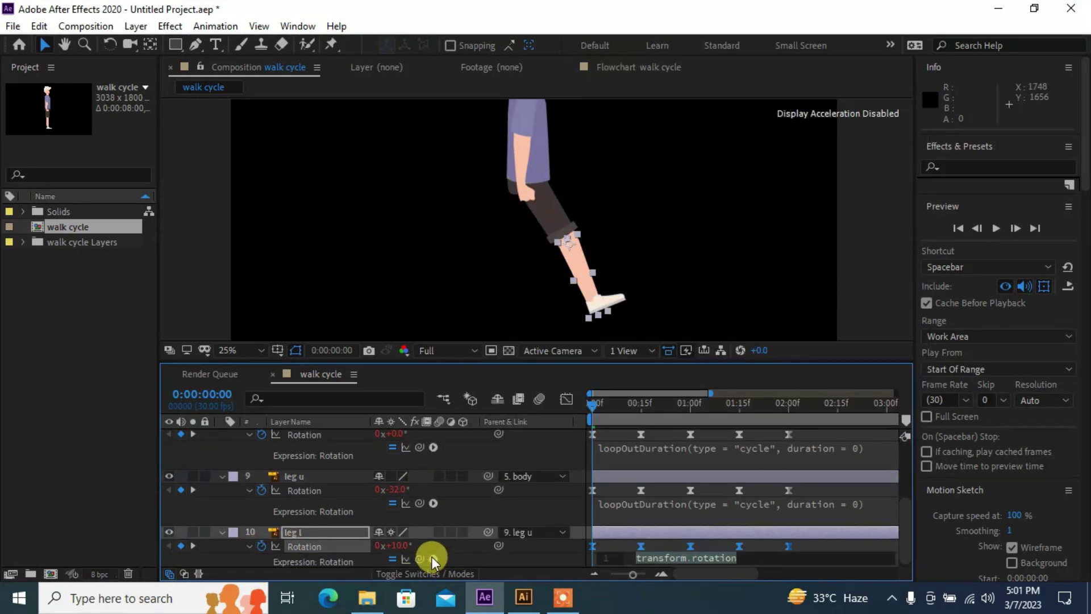
left_click(433, 559)
mouse_move(493, 461)
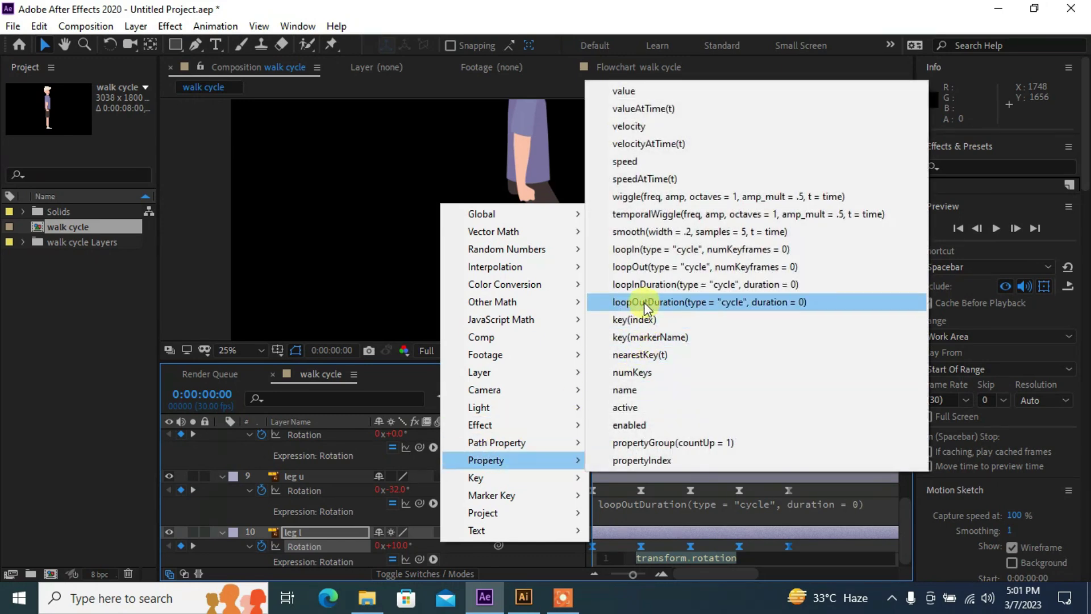
left_click(650, 303)
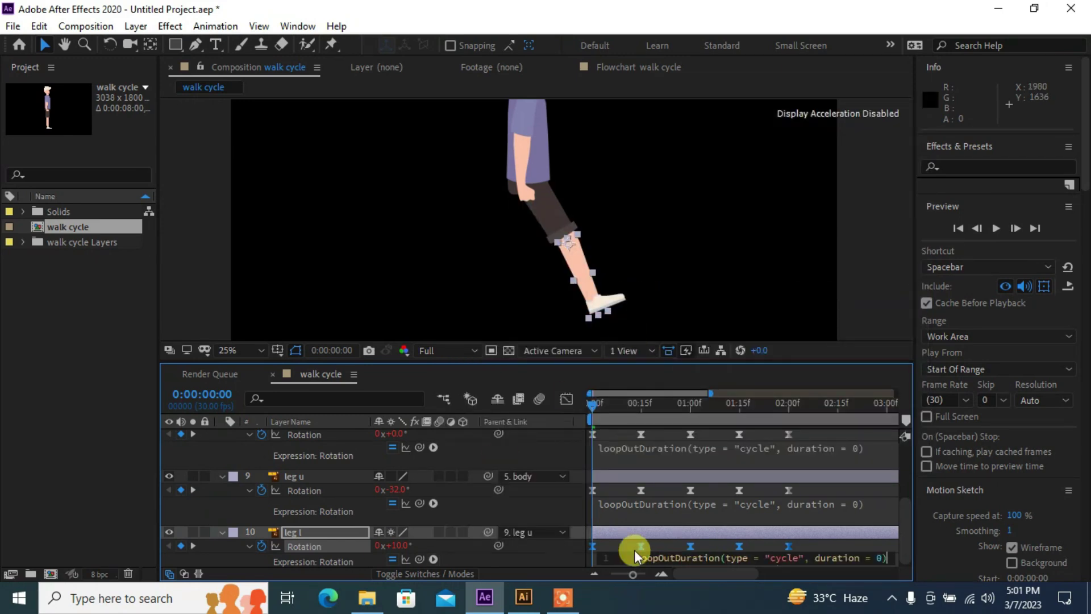
left_click(856, 244)
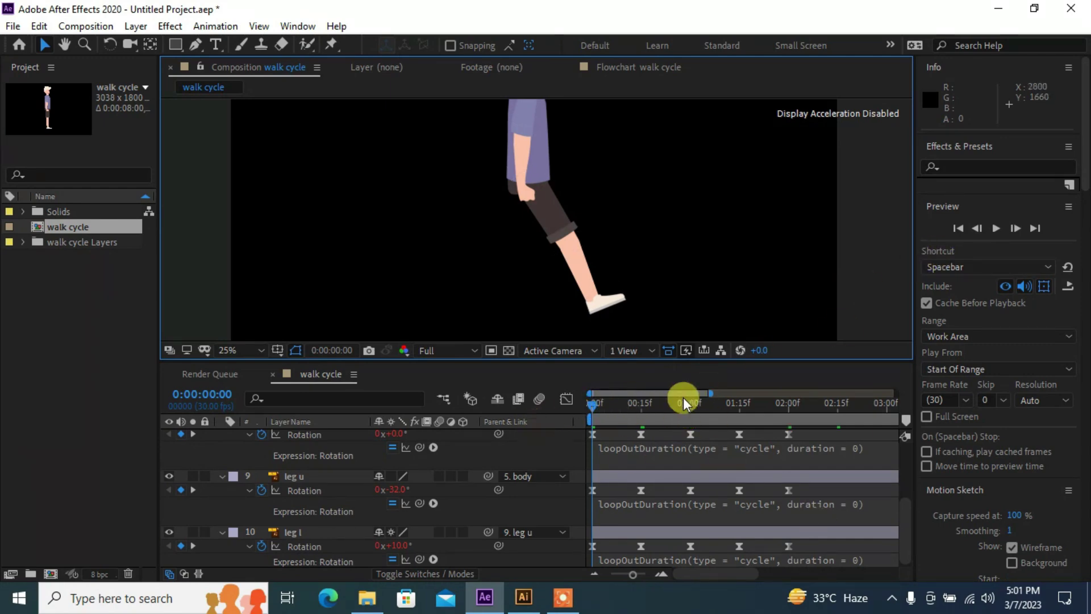
- Preview the looping leg animation past the last keyframes and return to 0:00:00:00
left_click(993, 234)
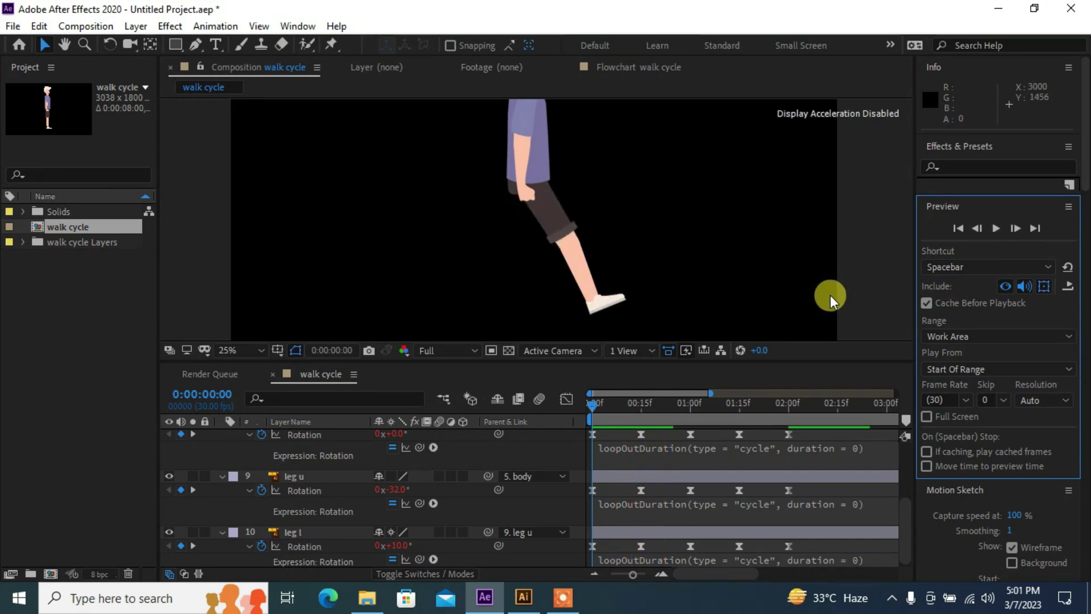
left_click(600, 404)
left_click_drag(713, 393, 854, 394)
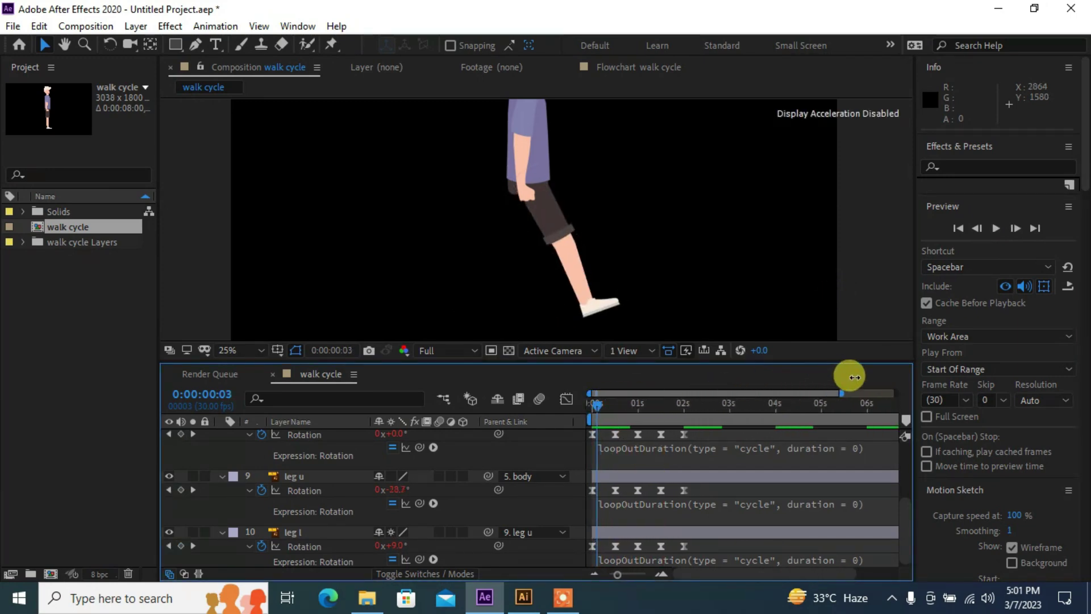
left_click_drag(595, 404, 720, 437)
key("space")
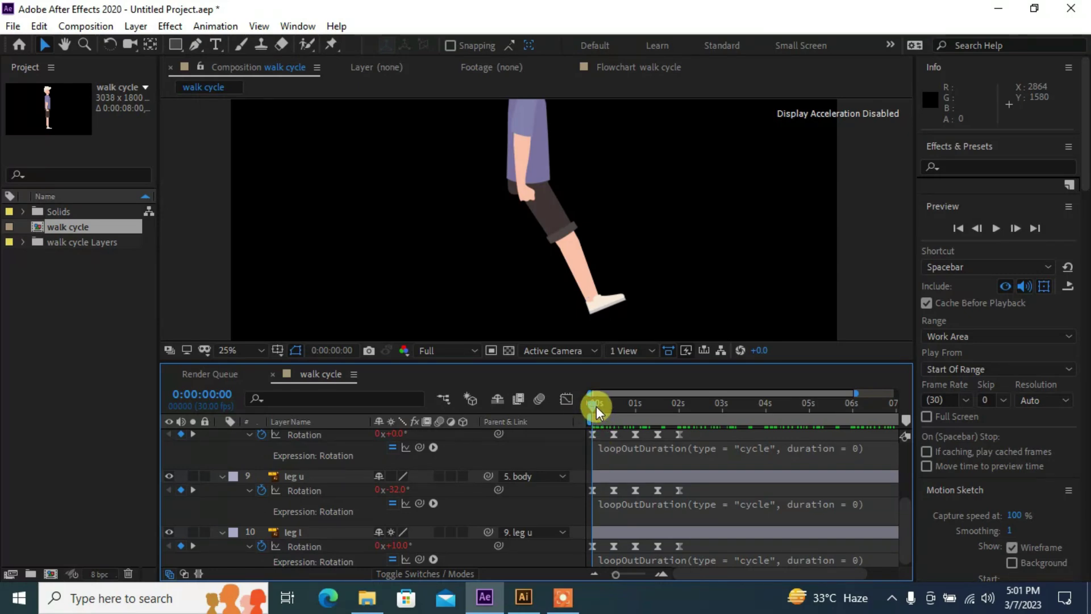
left_click_drag(595, 401, 229, 483)
- Collapse the properties of the shoe, leg u and leg l layers together and deselect them
scroll(230, 486, "up", 2)
left_click(320, 460)
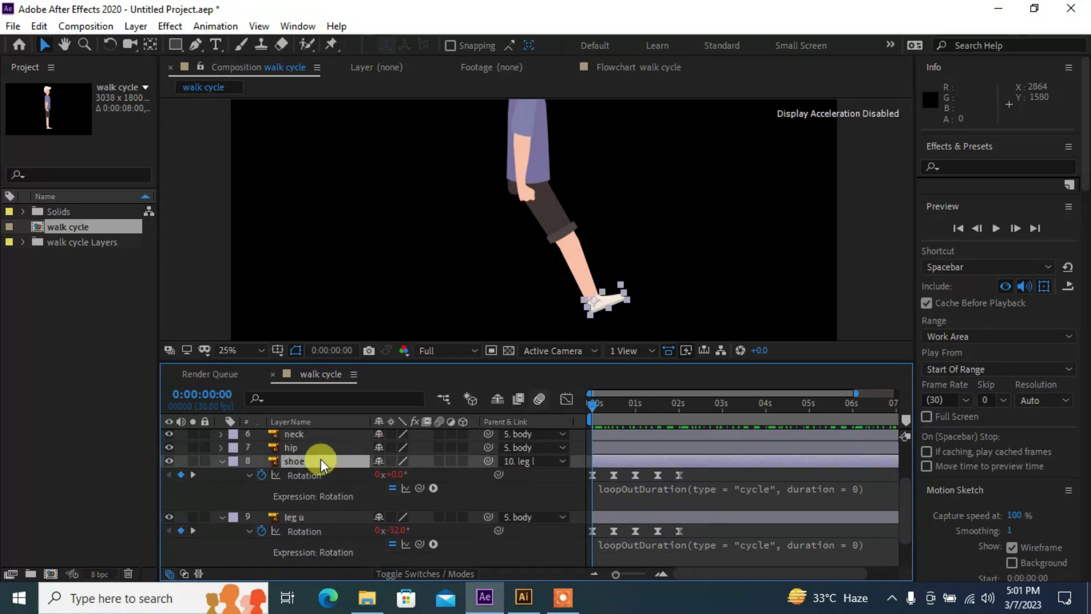
scroll(321, 458, "down", 2)
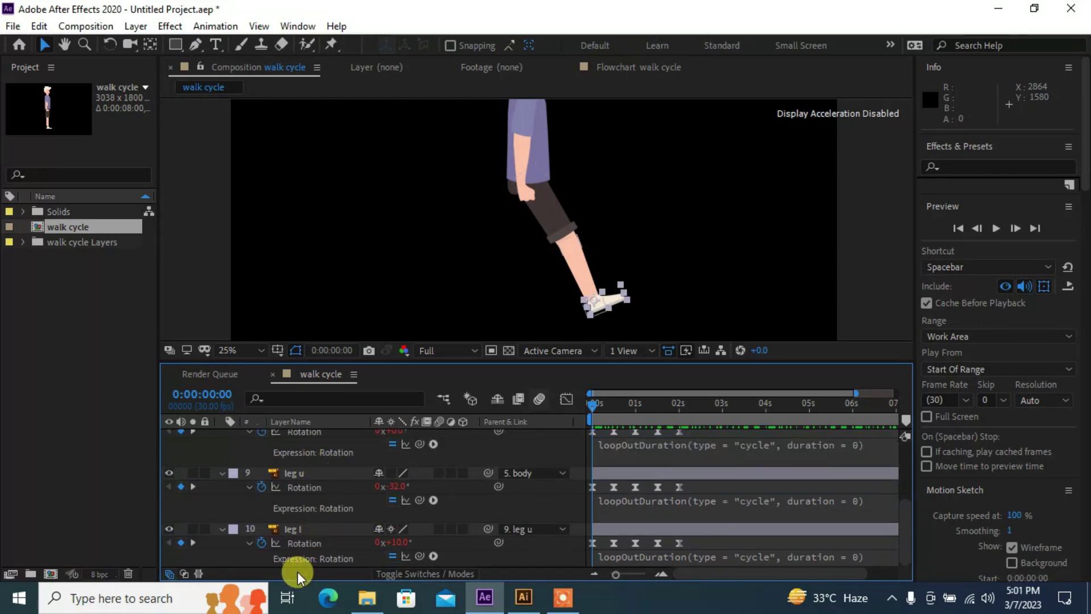
left_click(328, 534, "shift")
left_click(223, 474)
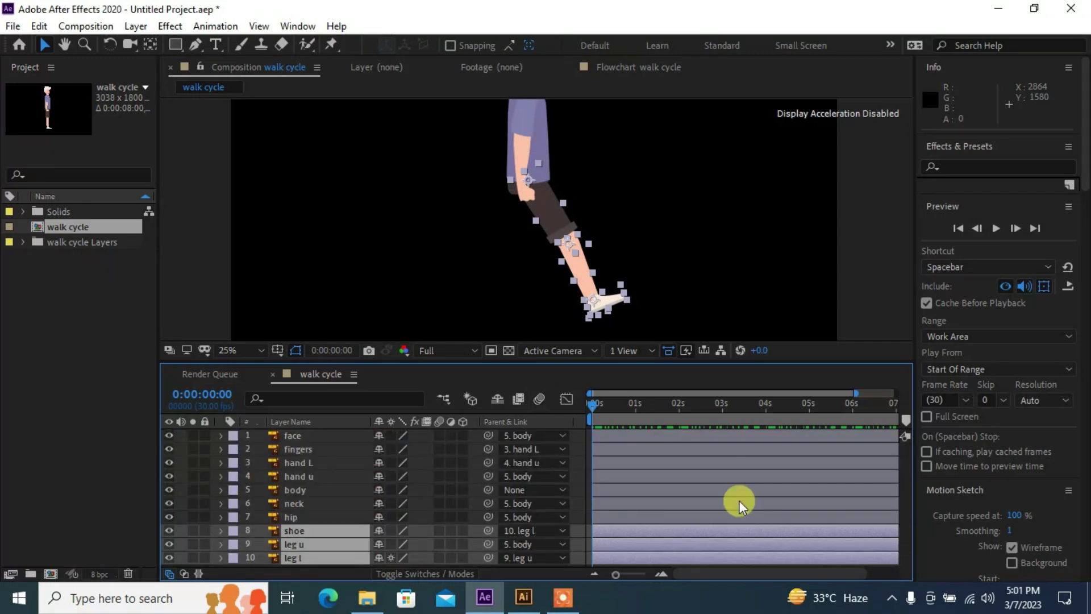
left_click(873, 307)
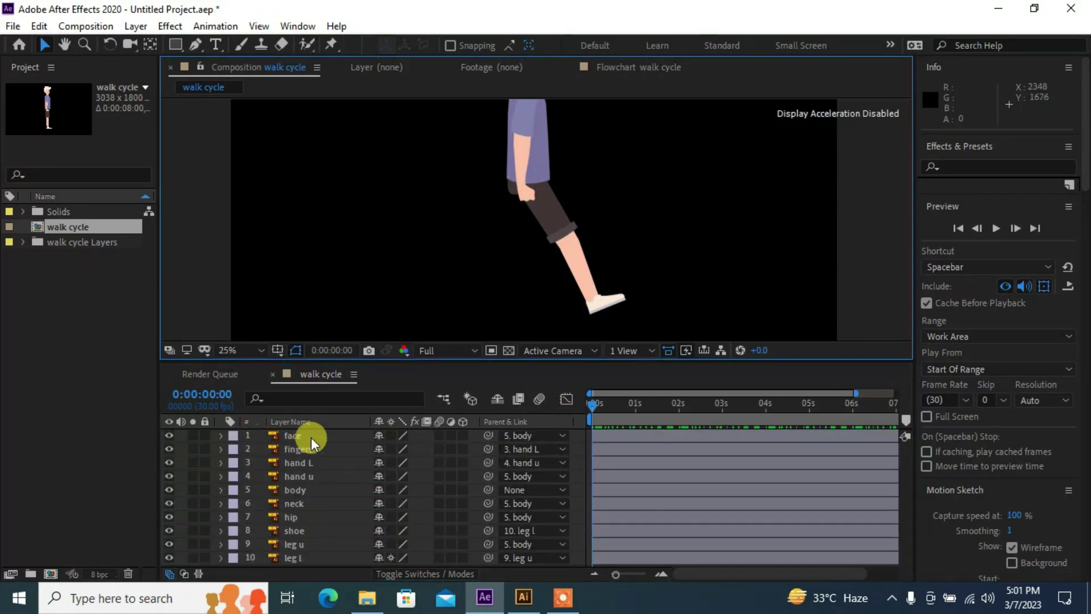
left_click(323, 530)
left_click(348, 546)
left_click(306, 533)
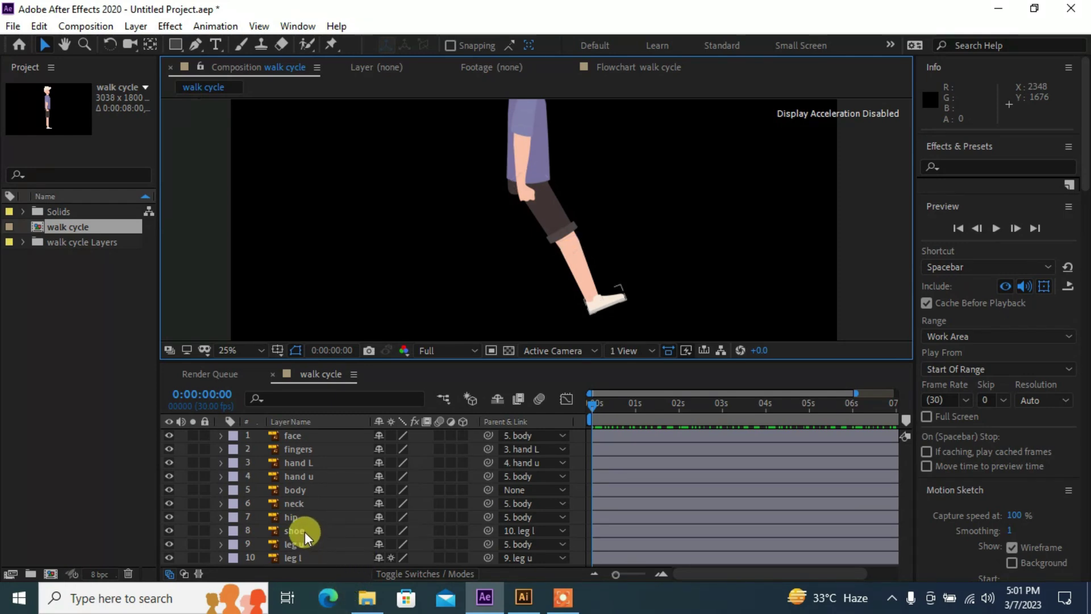
- Pre-compose the shoe, leg u and leg l layers into a new composition named leg front
left_click(303, 557, "shift")
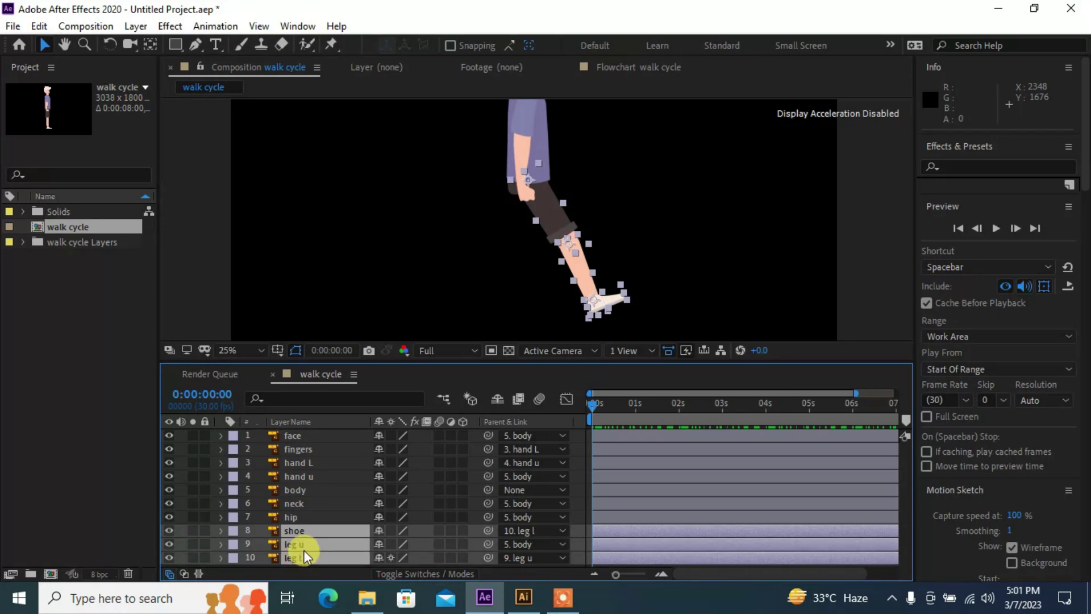
right_click(306, 540)
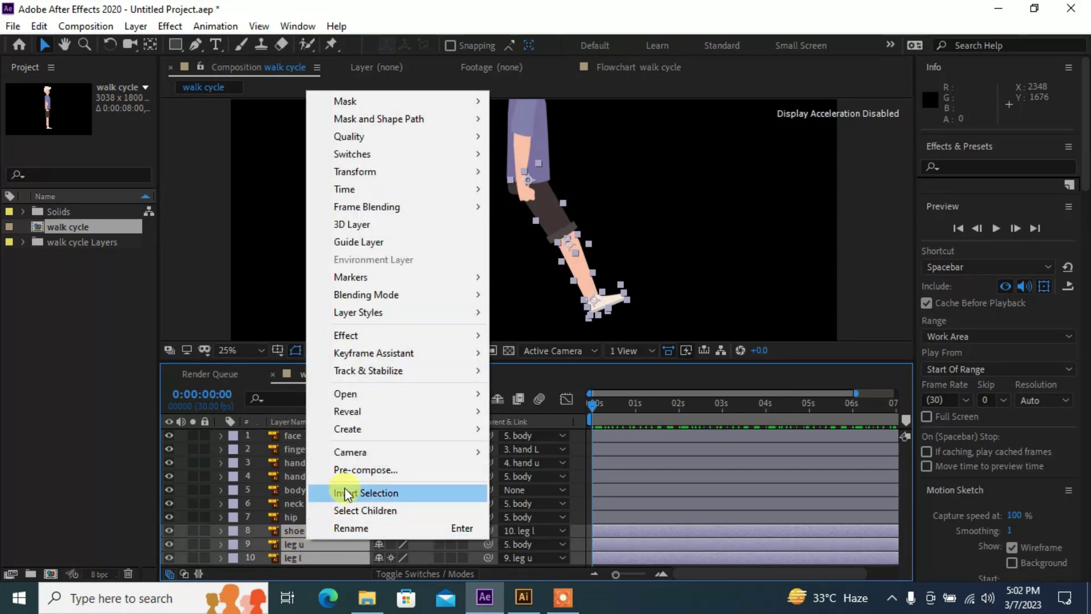
left_click(366, 467)
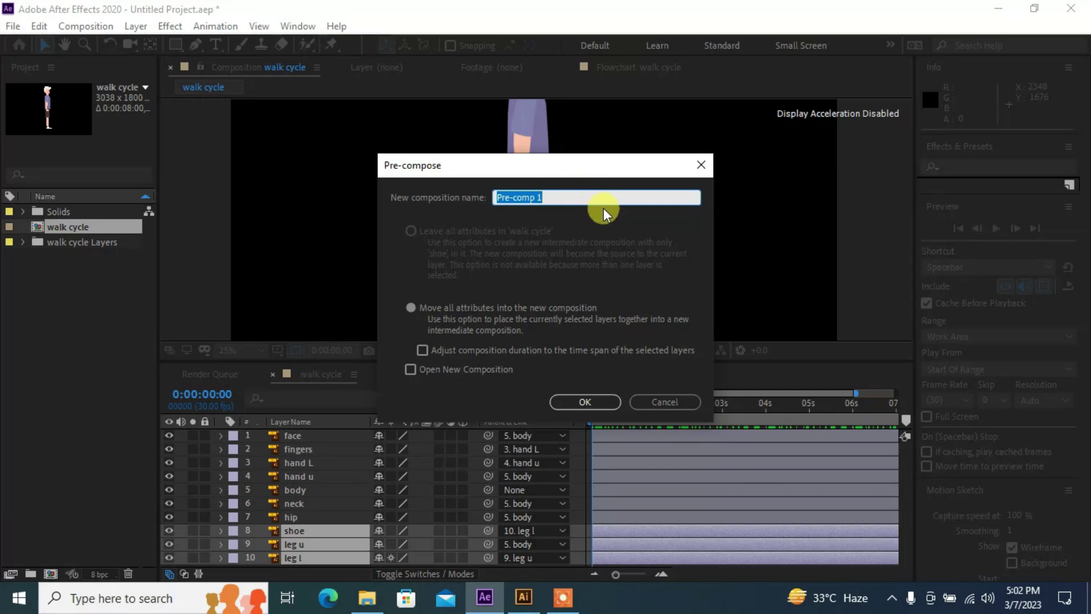
key("BackSpace")
type("le")
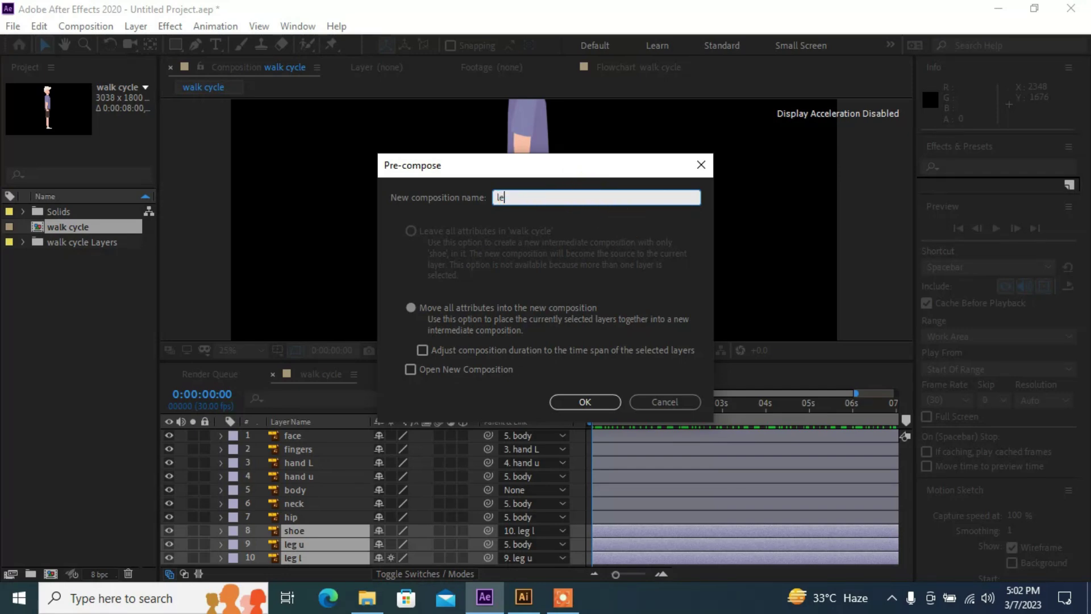
type("g front")
key("Return")
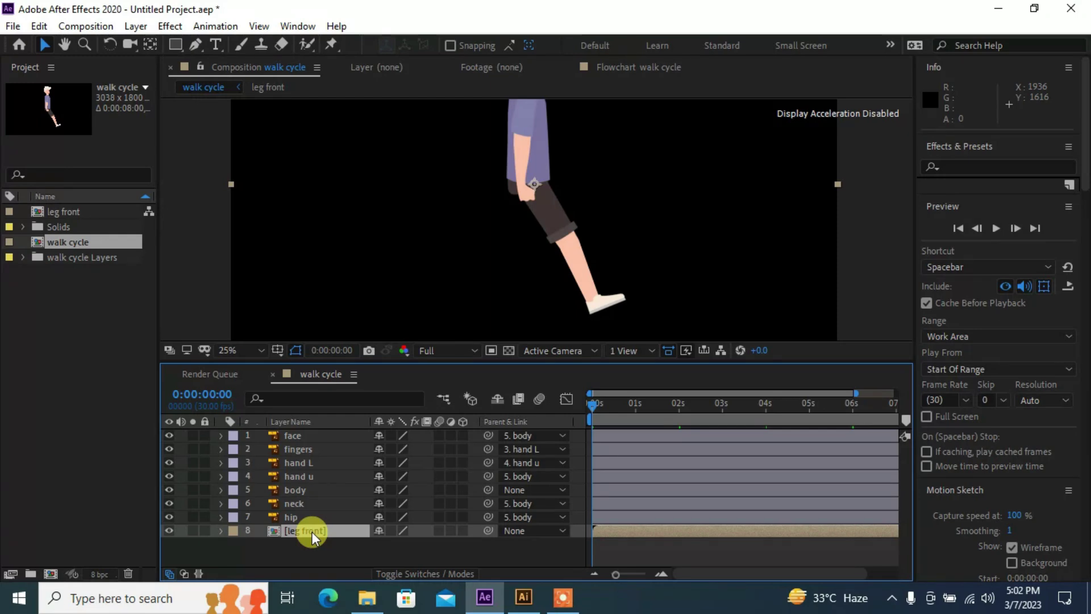
- Duplicate the leg front layer in the walk cycle composition and rename the upper copy leg back
key("ctrl+d")
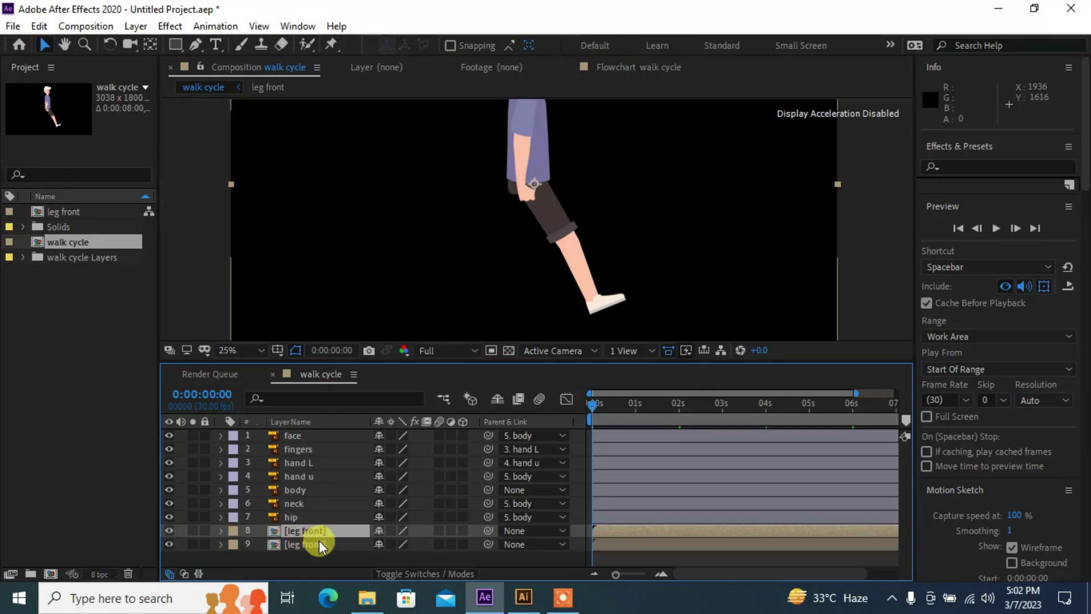
double_click(315, 530)
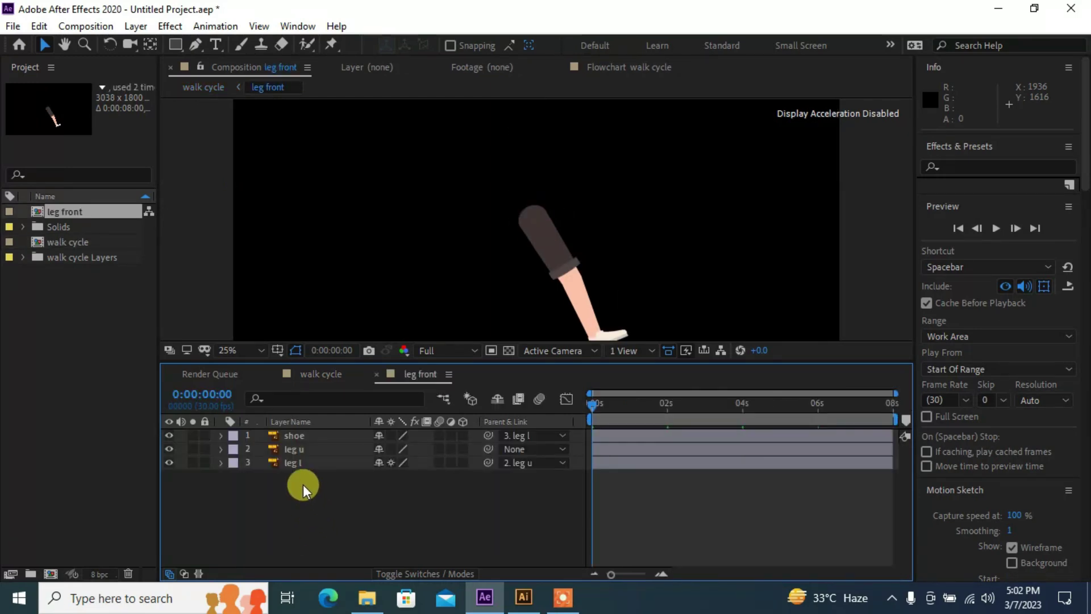
left_click(326, 381)
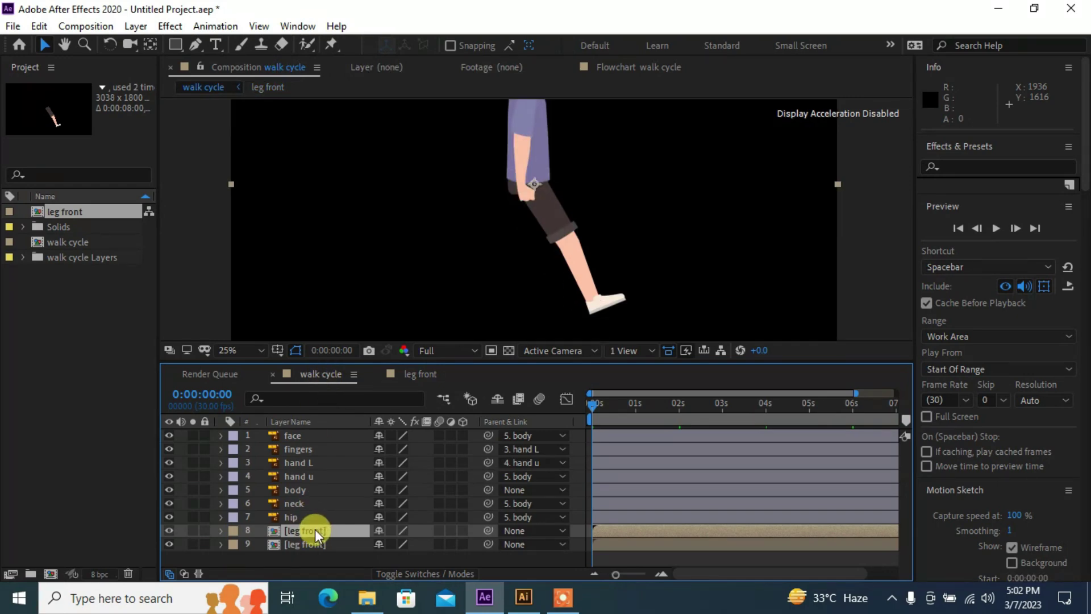
right_click(315, 529)
left_click(347, 518)
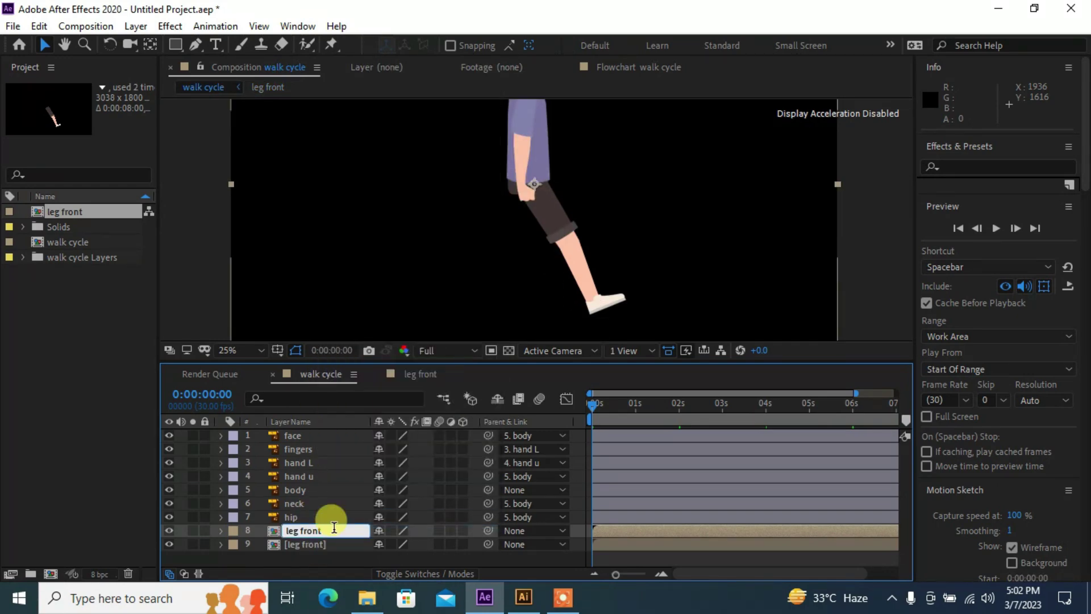
type("leg f")
key("BackSpace")
type("back")
key("Return")
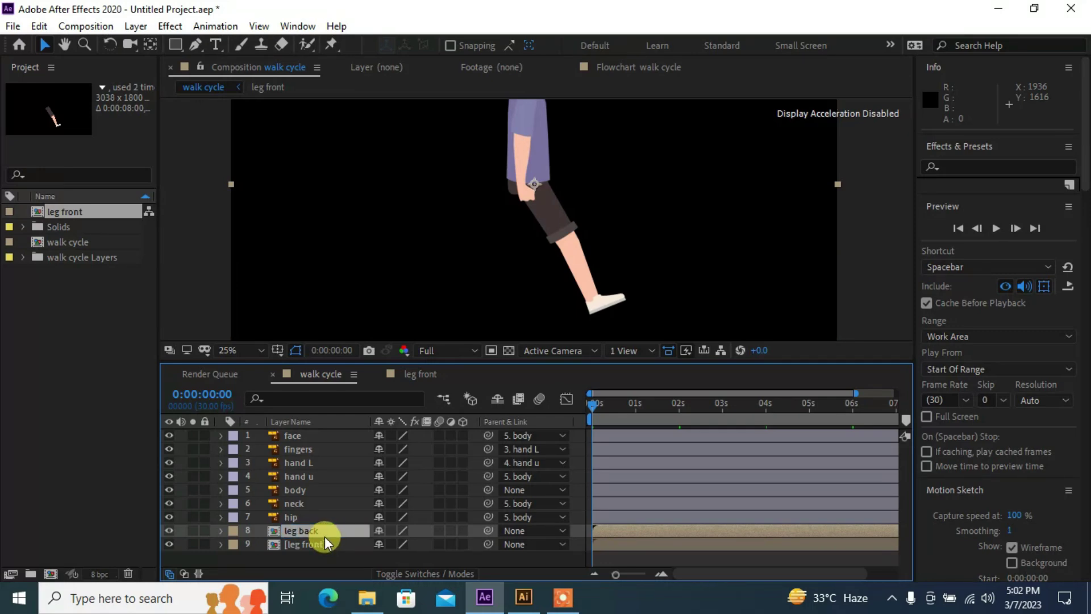
left_click(847, 265)
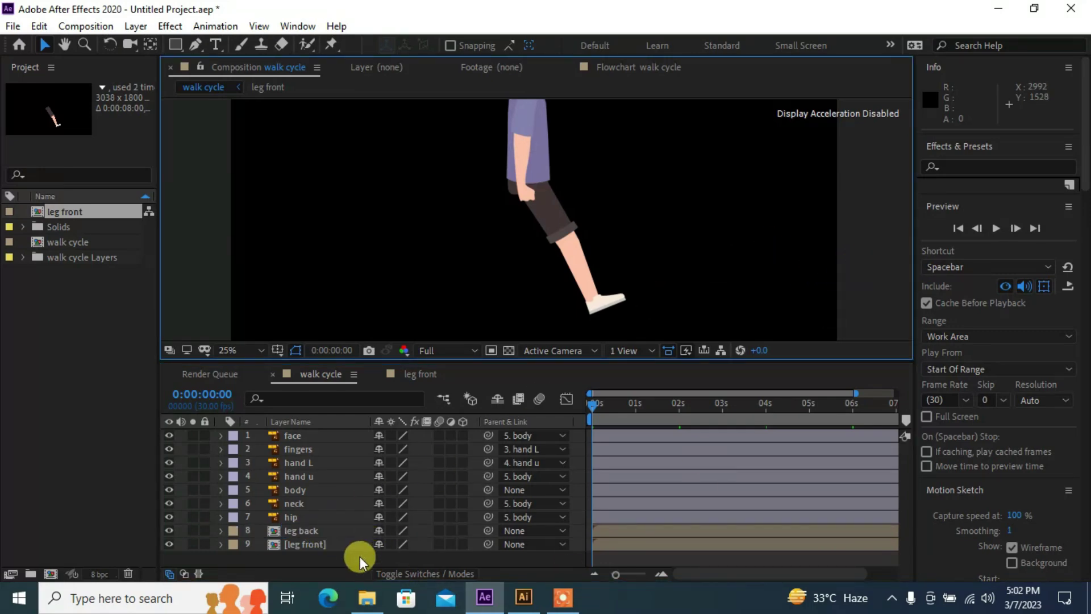
- Place leg back below leg front and shift it about one second earlier so the legs stride oppositely, then scrub to check
left_click(311, 532)
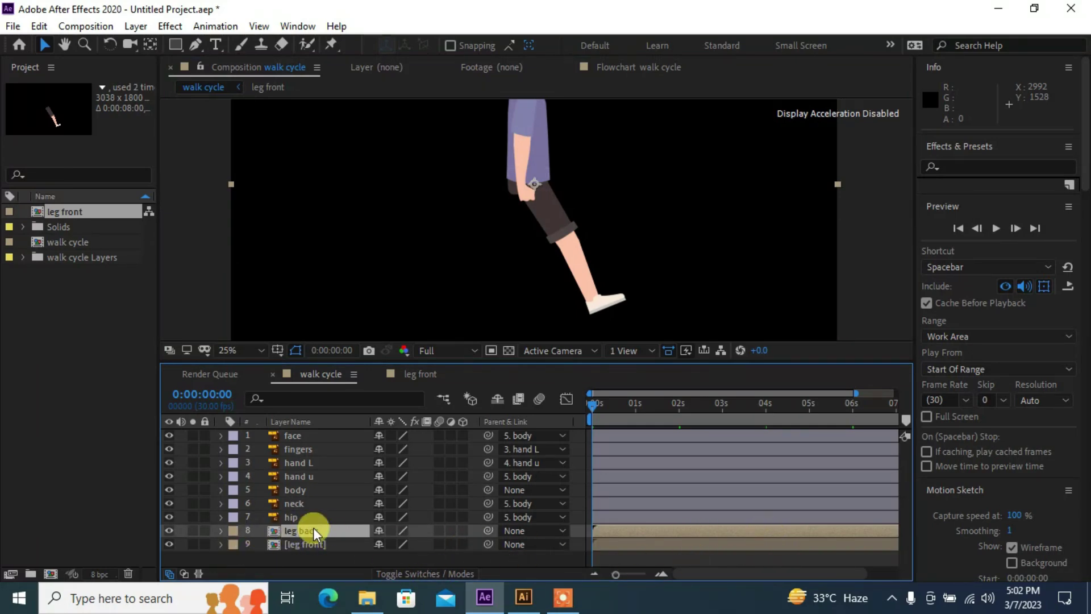
left_click_drag(312, 528, 313, 553)
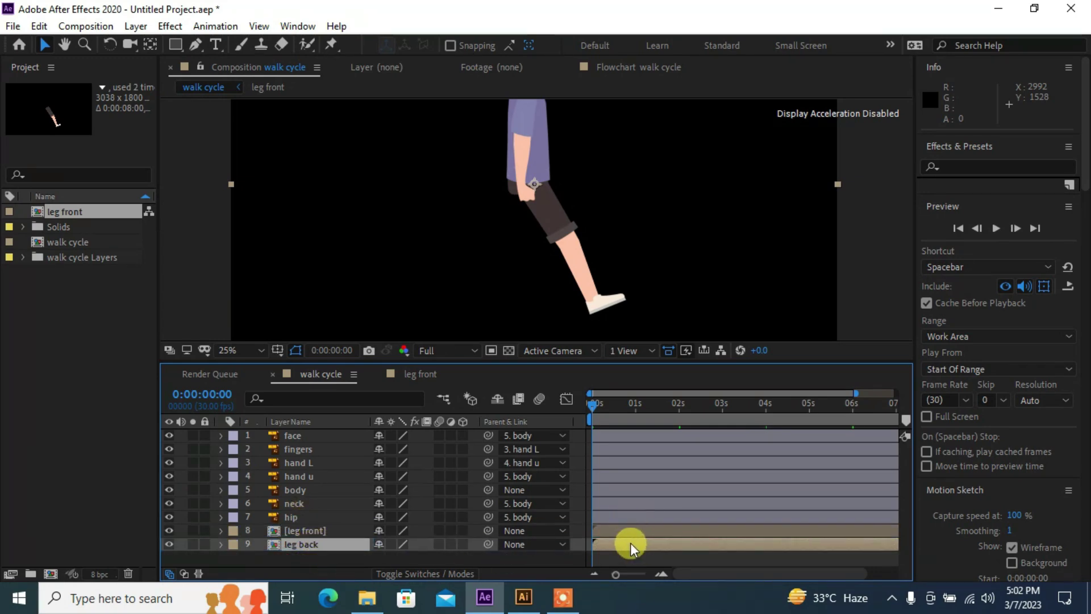
left_click_drag(652, 541, 611, 561)
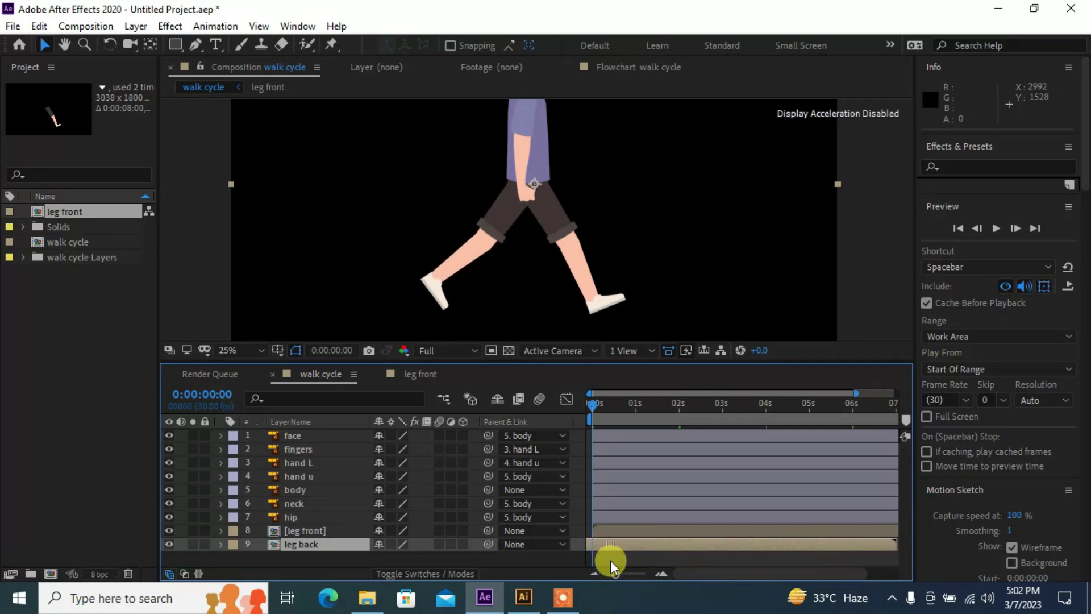
left_click(858, 250)
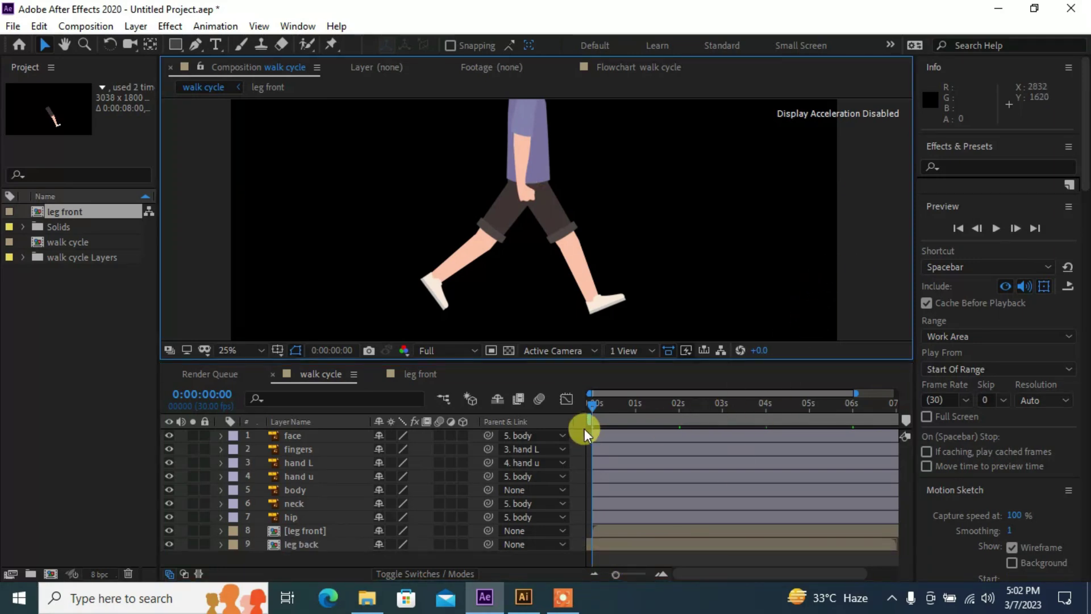
left_click_drag(594, 404, 631, 399)
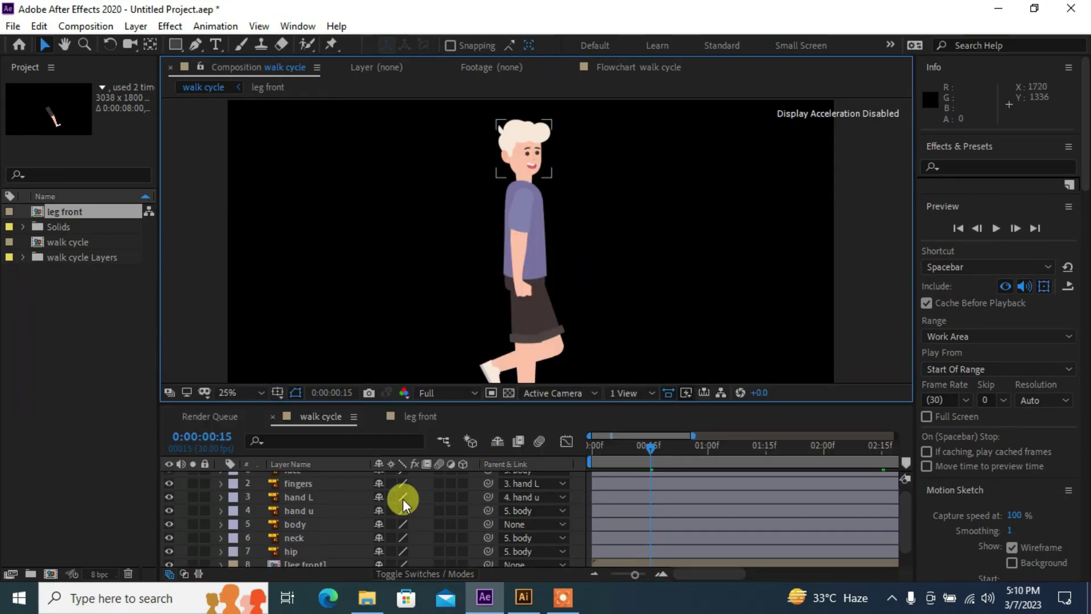
- Reveal Rotation on the fingers, hand L and hand u layers and start keyframing all three at 0:00:00:00
scroll(321, 501, "up", 1)
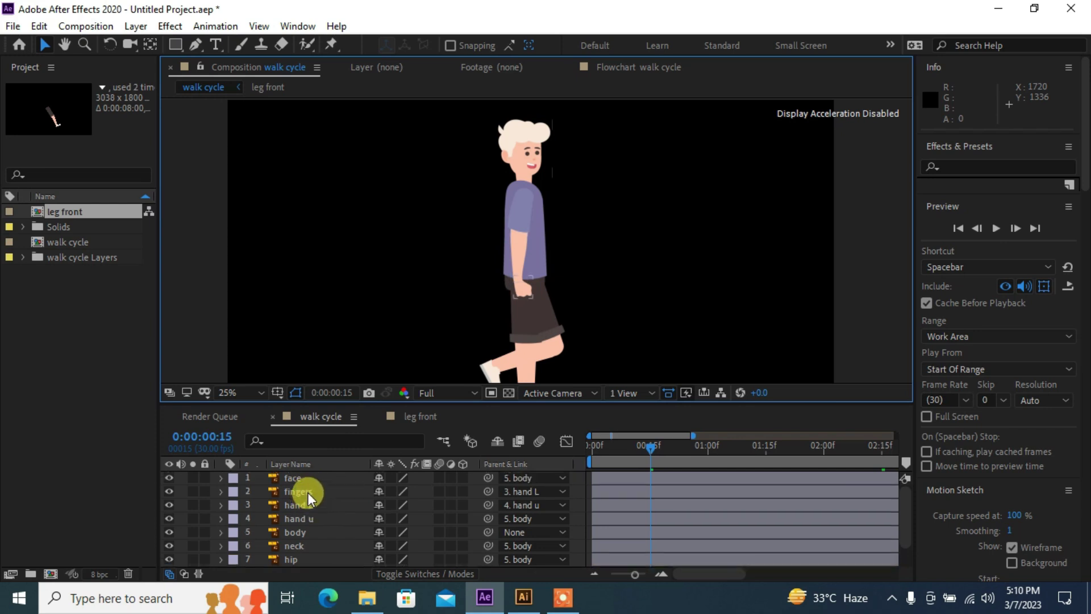
left_click(307, 493)
left_click(322, 519, "shift")
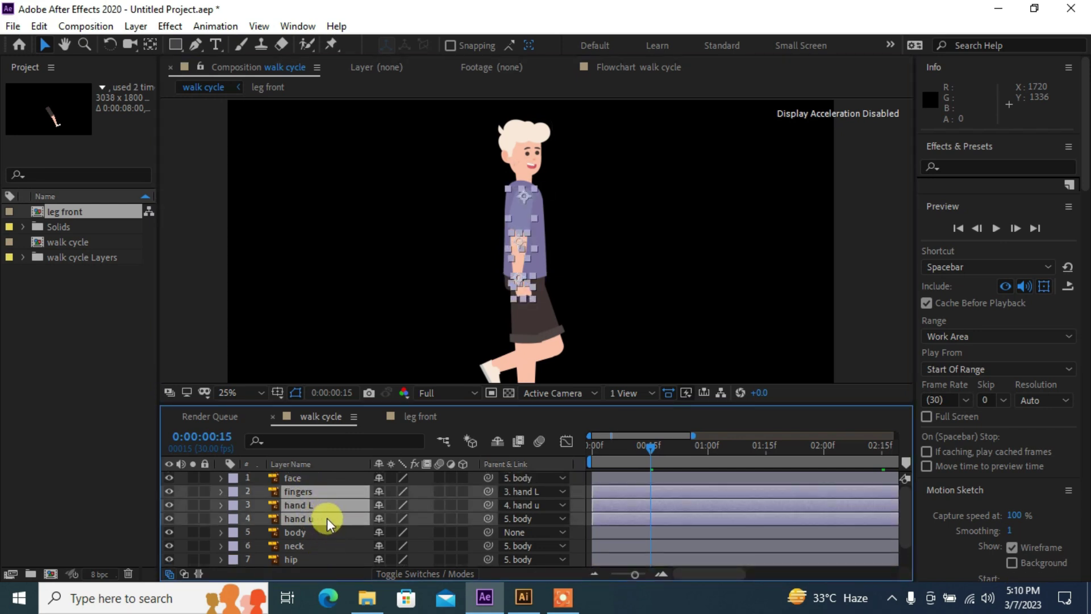
key("r")
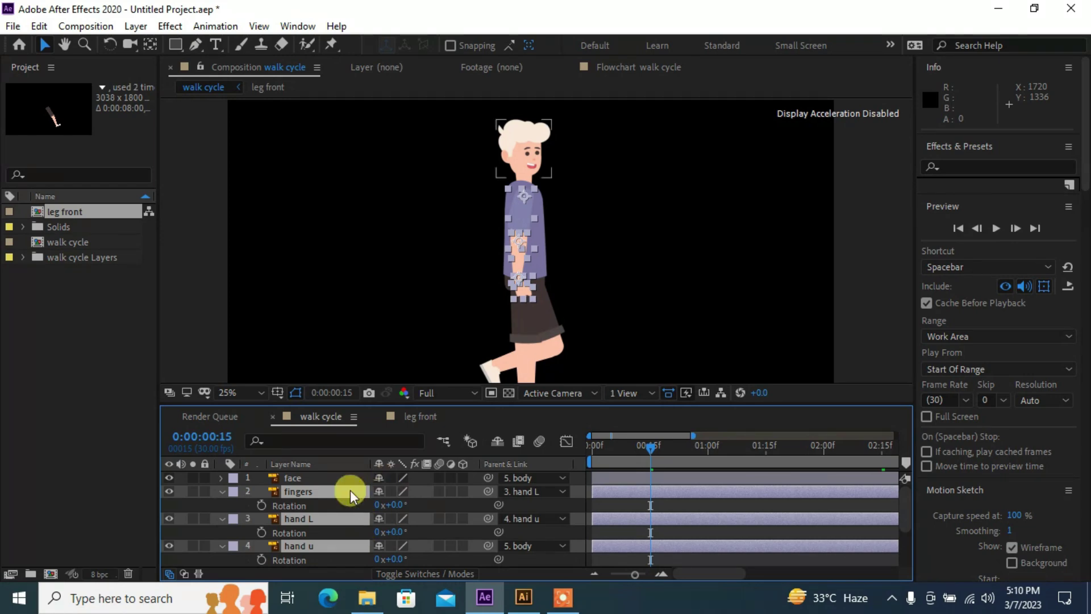
left_click(262, 505)
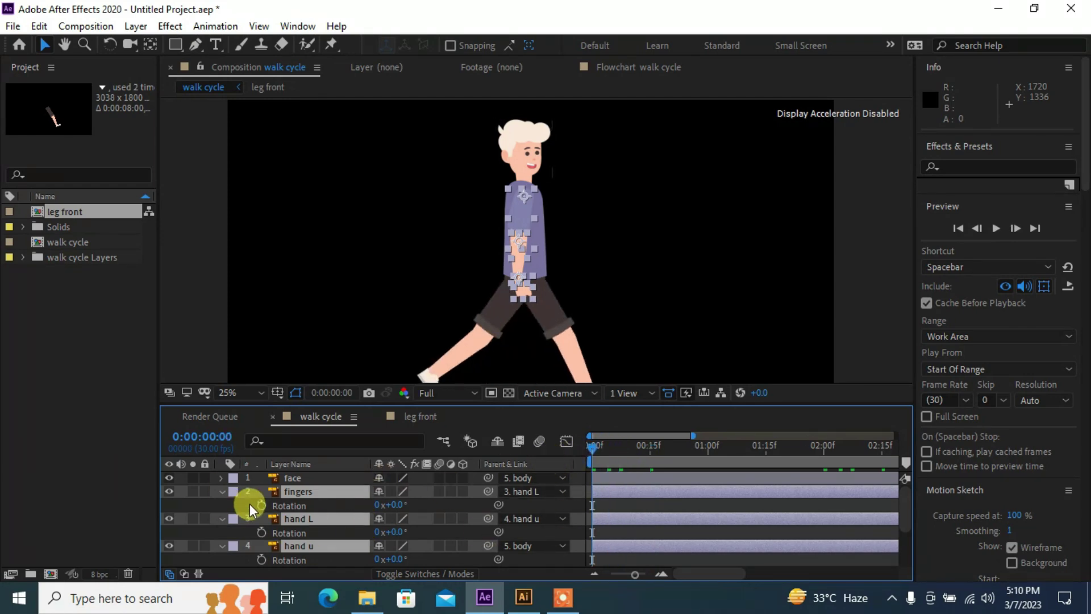
left_click(262, 533)
left_click(261, 560)
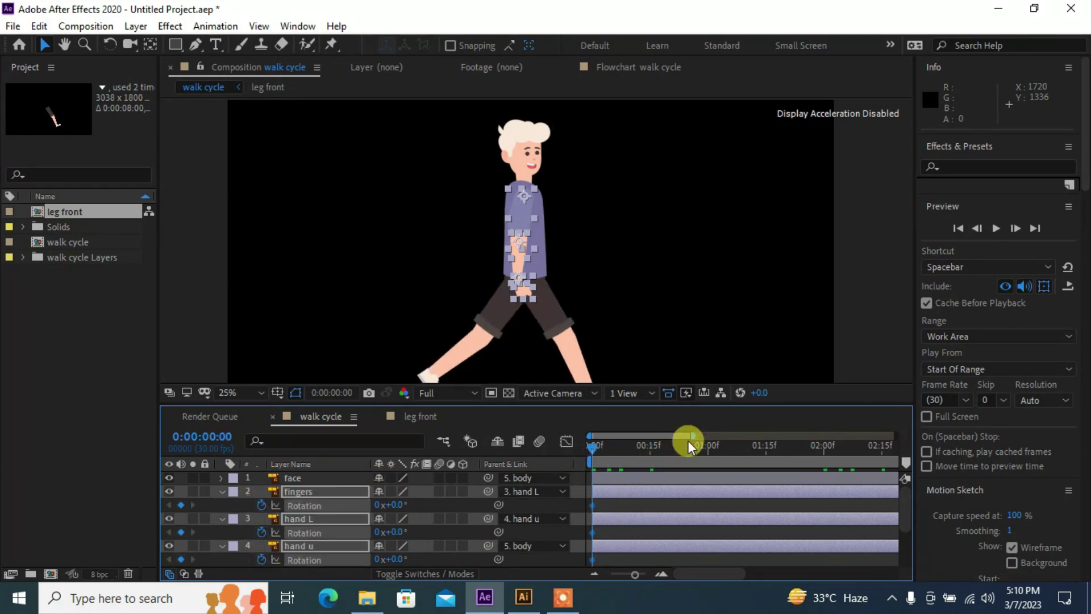
- Add unchanged Rotation keyframes for fingers, hand L and hand u at 0:00:00:15 and 0:00:01:00
left_click(650, 457)
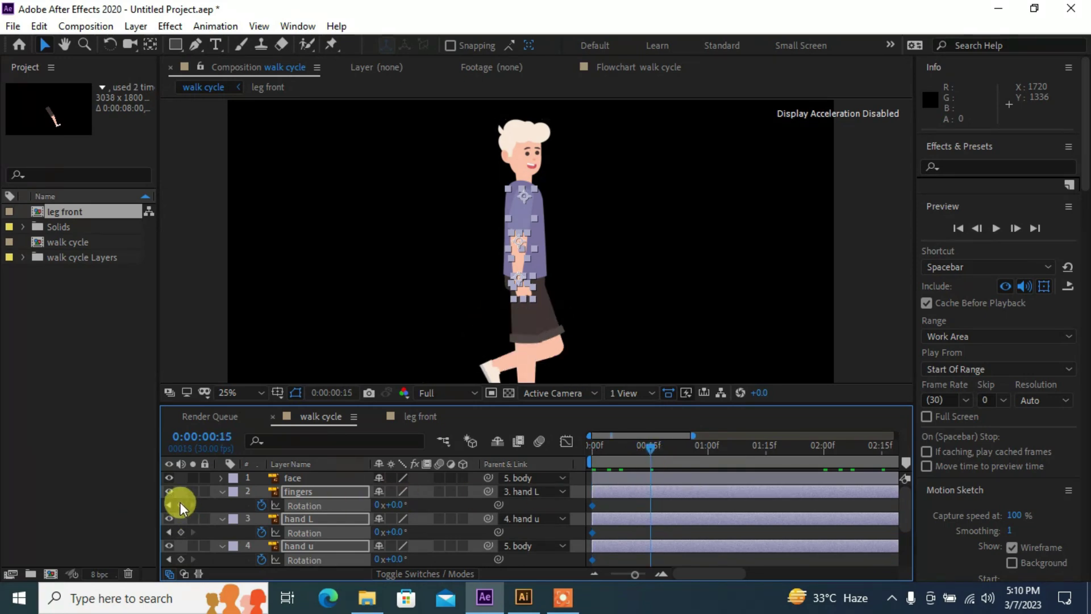
left_click(705, 451)
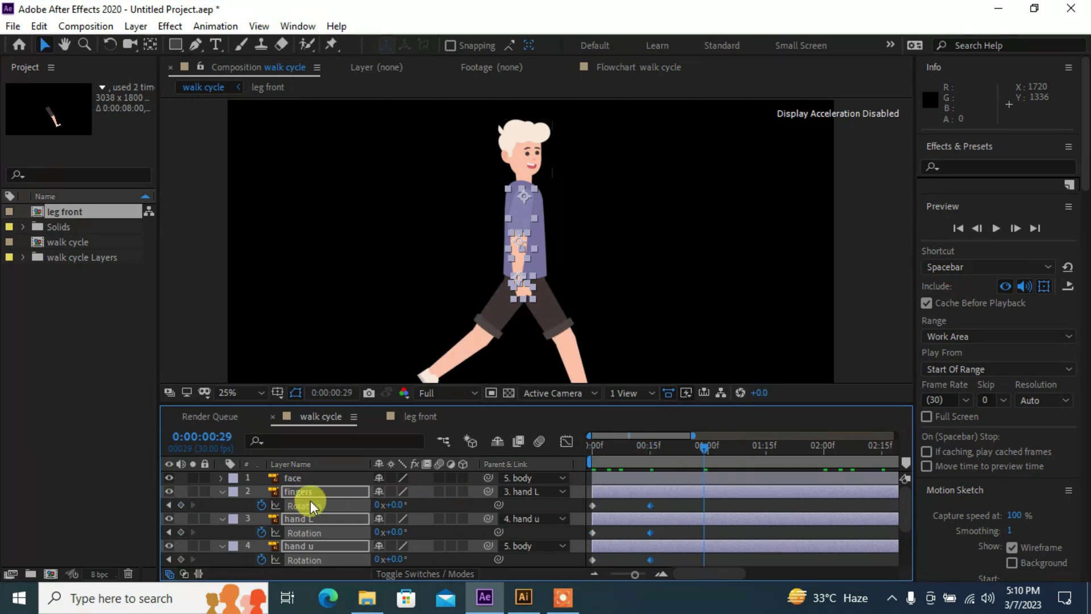
left_click(713, 451)
left_click(708, 452)
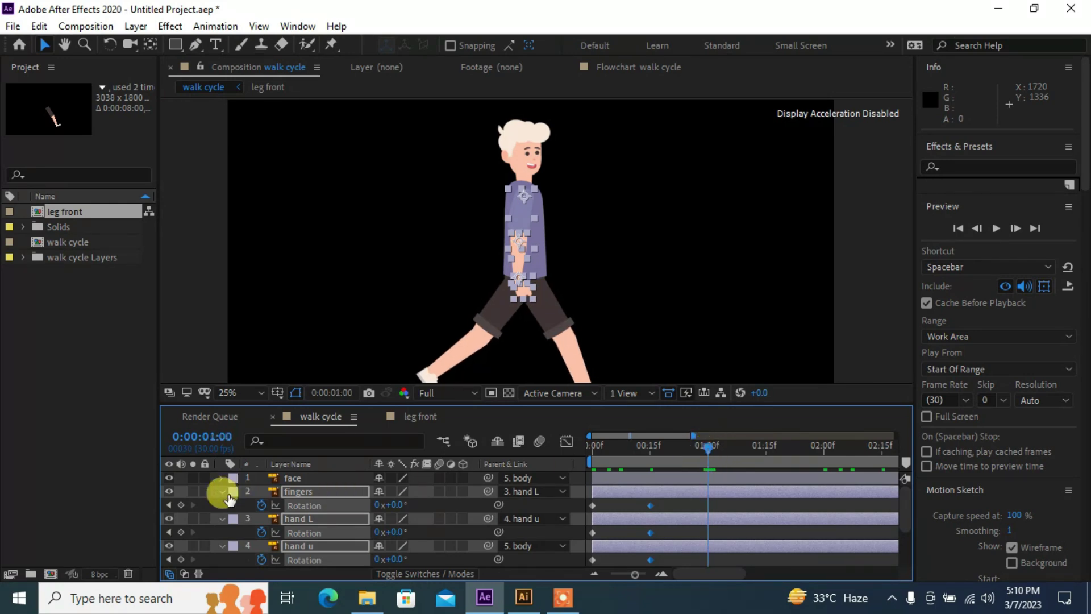
left_click(181, 505)
left_click(180, 532)
left_click(181, 559)
scroll(171, 560, "down", 1)
- Swing the arm backward at 0:00:00:00 with hand u's Rotation at 53° and hand L's at -15°
left_click_drag(612, 442, 540, 453)
left_click(742, 326)
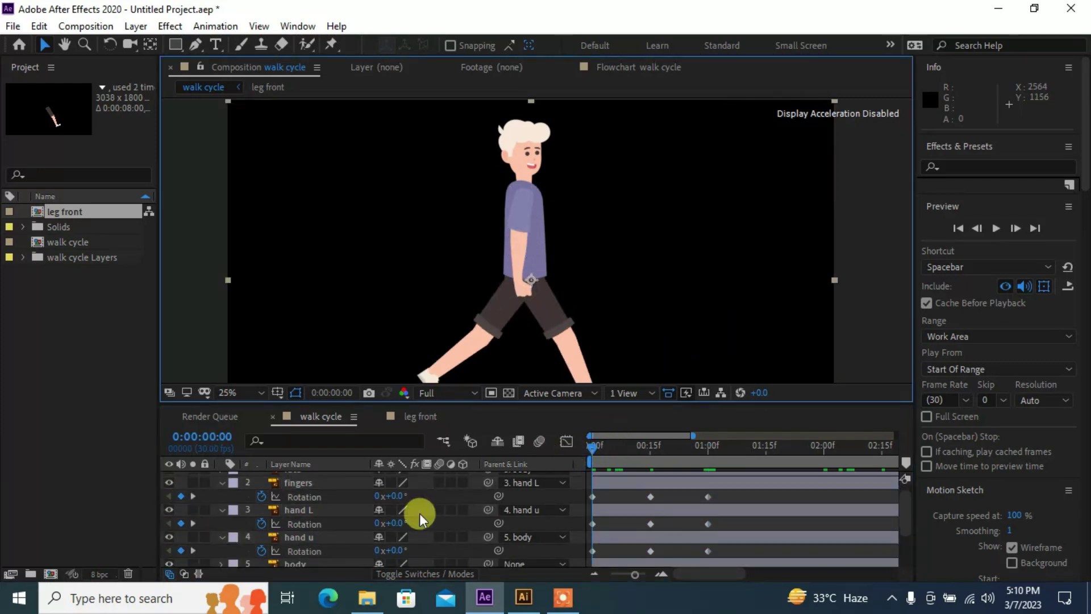
left_click_drag(392, 554, 377, 519)
left_click(701, 295)
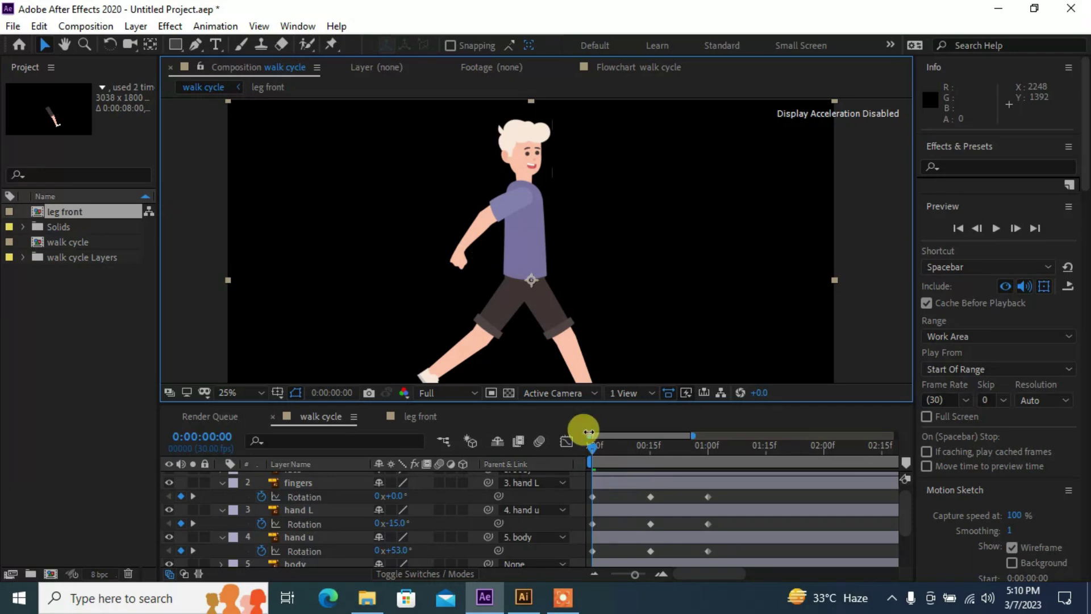
- Swing the arm forward at 0:00:01:00 by setting hand u's Rotation to -55° and adjusting hand L's Rotation
left_click_drag(591, 452, 705, 463)
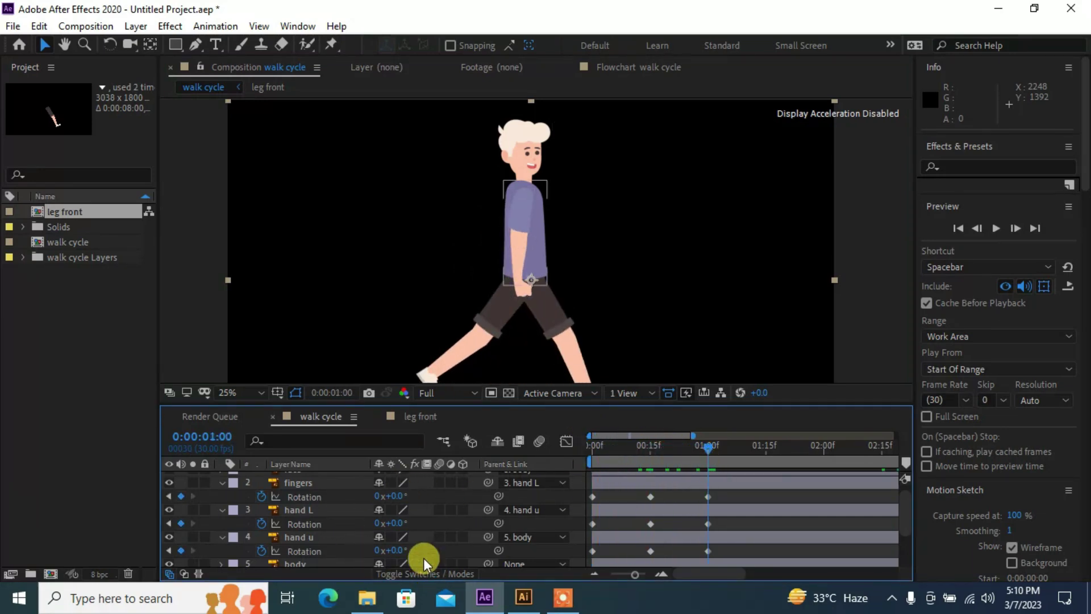
left_click_drag(396, 549, 364, 560)
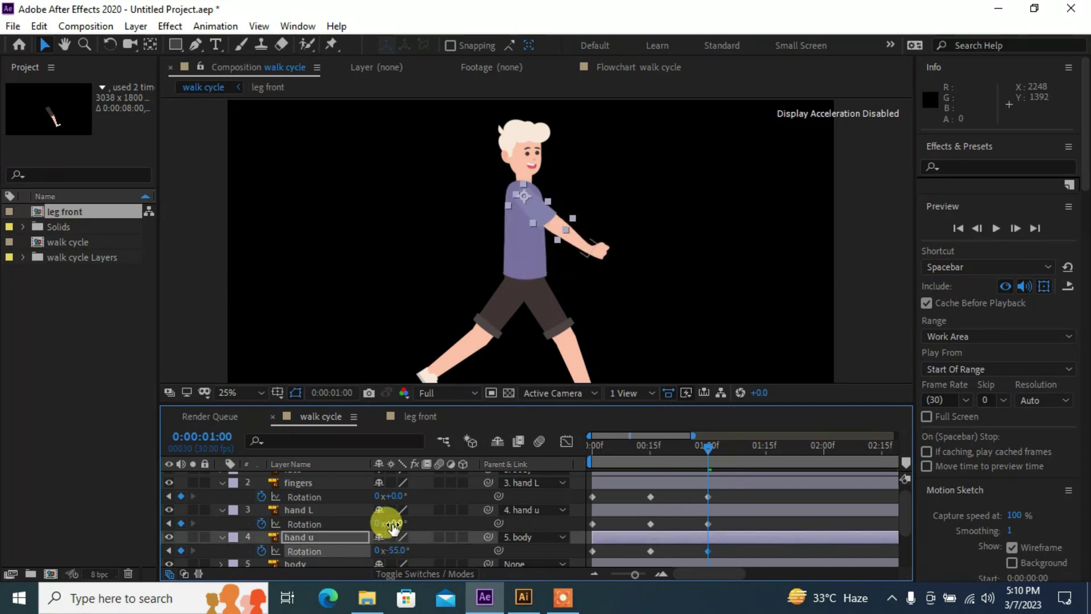
left_click_drag(393, 521, 406, 555)
left_click(758, 202)
- Return to 0:00:00:00 and apply Easy Ease to all Rotation keyframes of fingers, hand L and hand u
left_click_drag(667, 440, 563, 450)
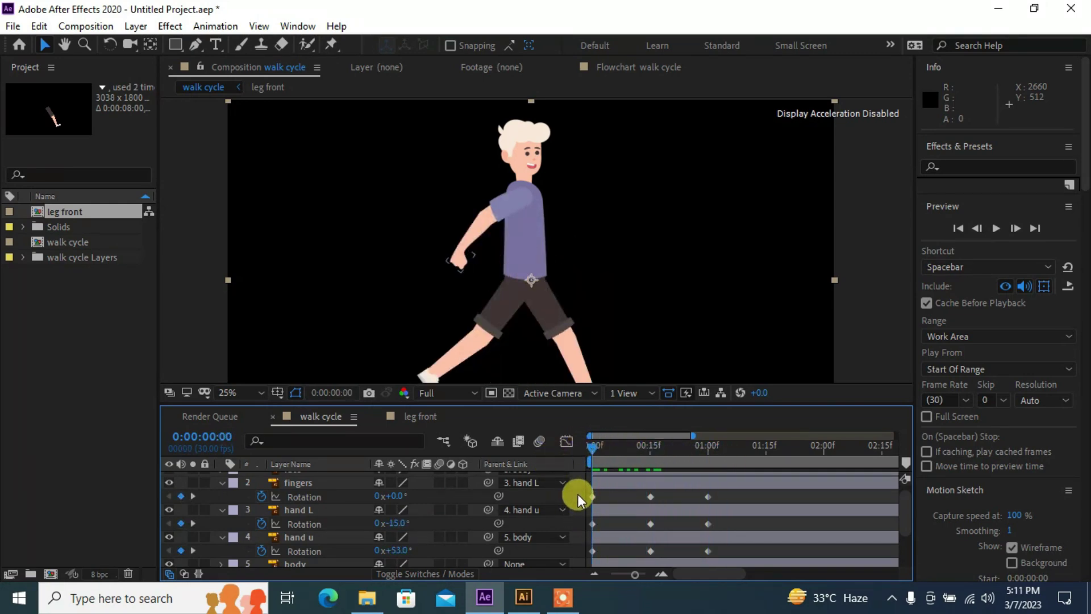
left_click_drag(584, 498, 725, 554)
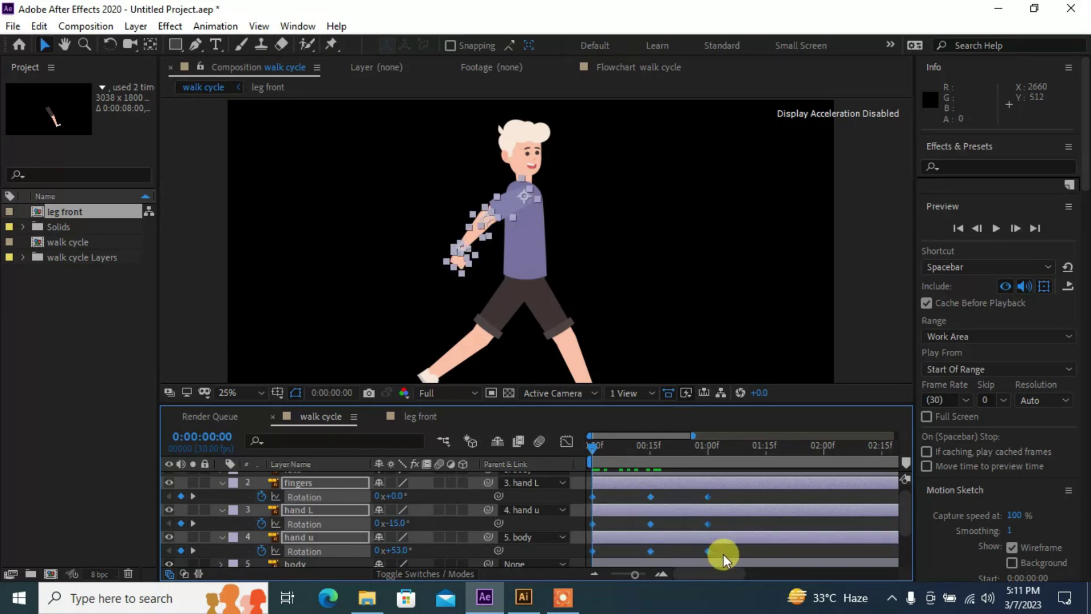
double_click(705, 497)
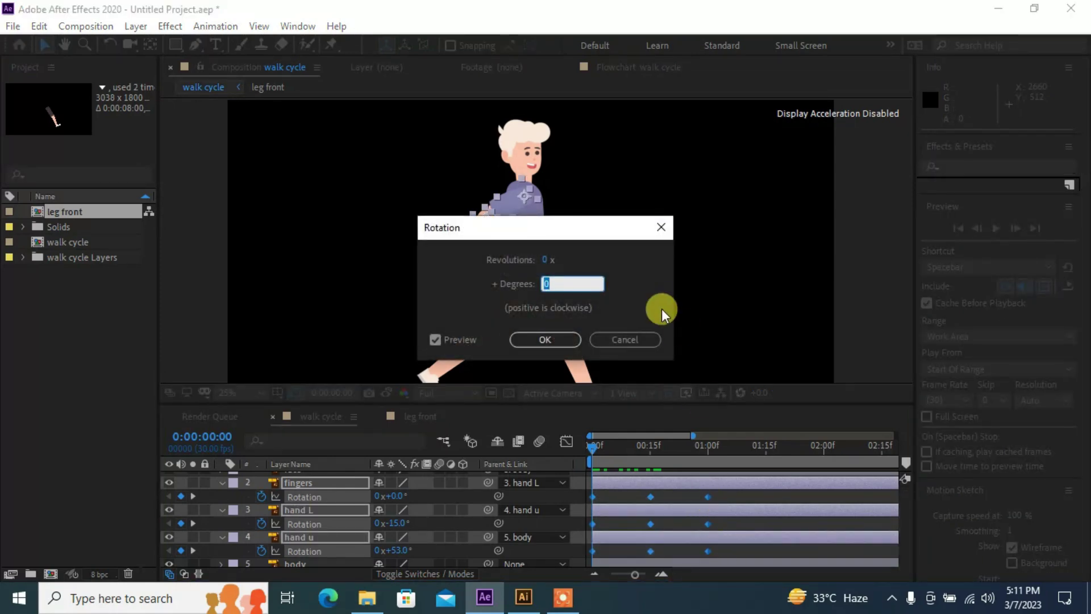
left_click(621, 340)
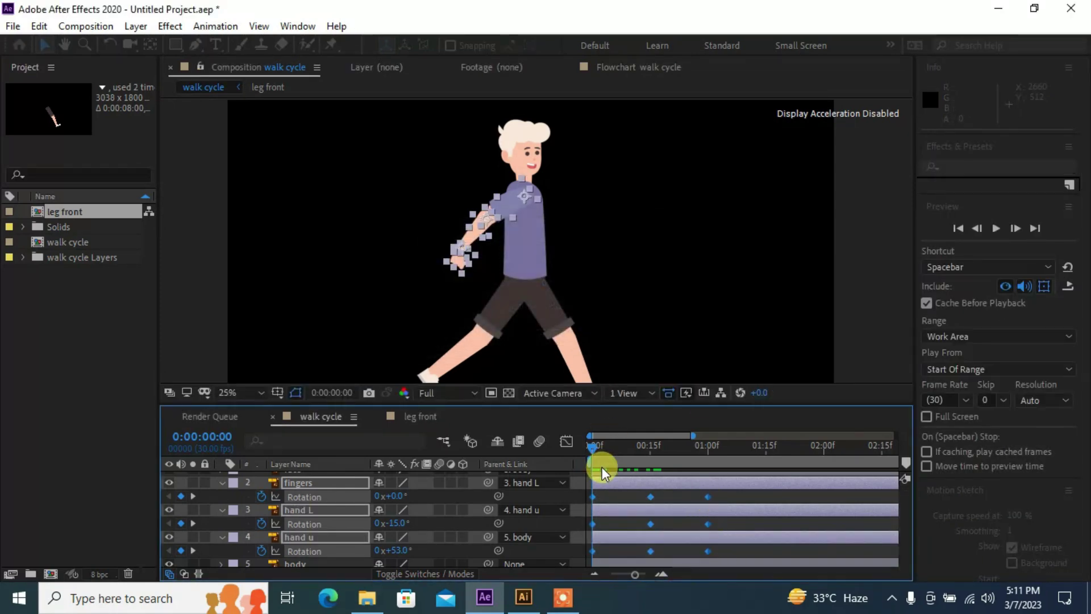
right_click(711, 497)
mouse_move(751, 488)
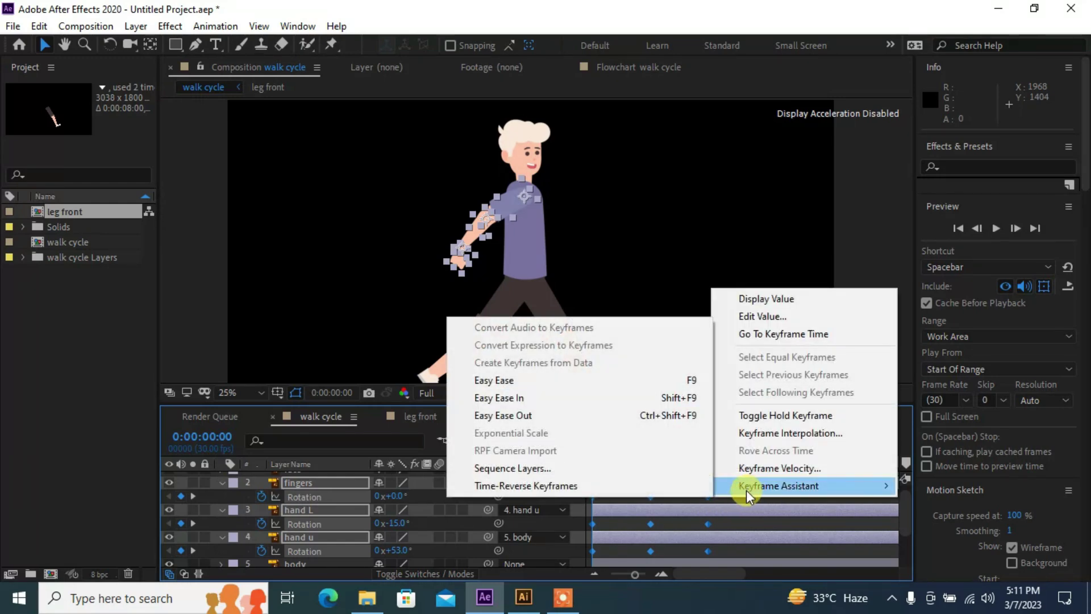
left_click(461, 380)
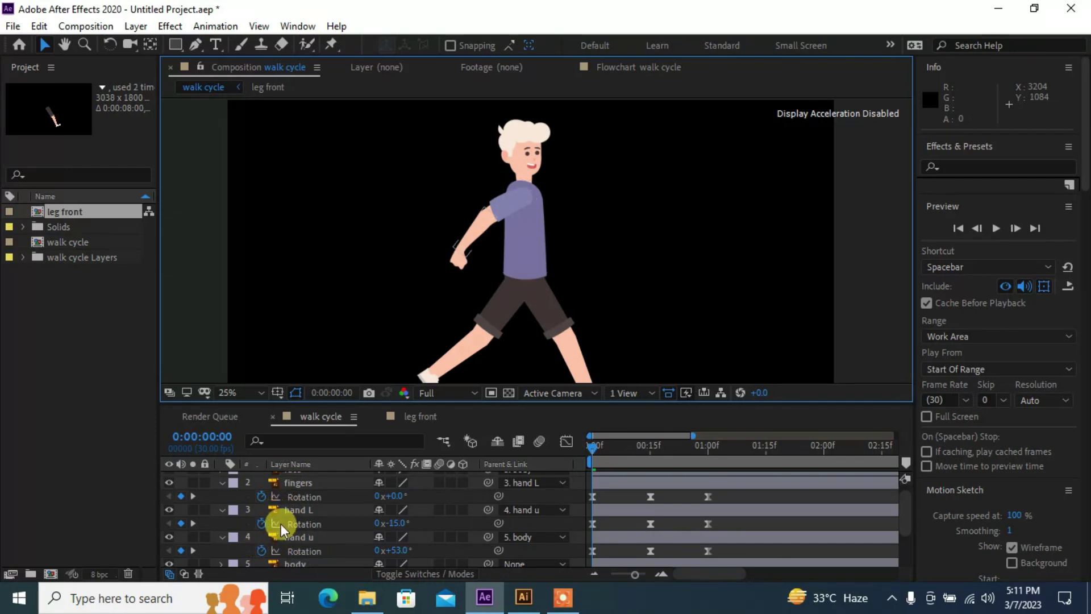
- Add the expression loopOutDuration(type = "cycle", duration = 0) to the Rotation of the fingers layer
left_click(260, 497, "alt")
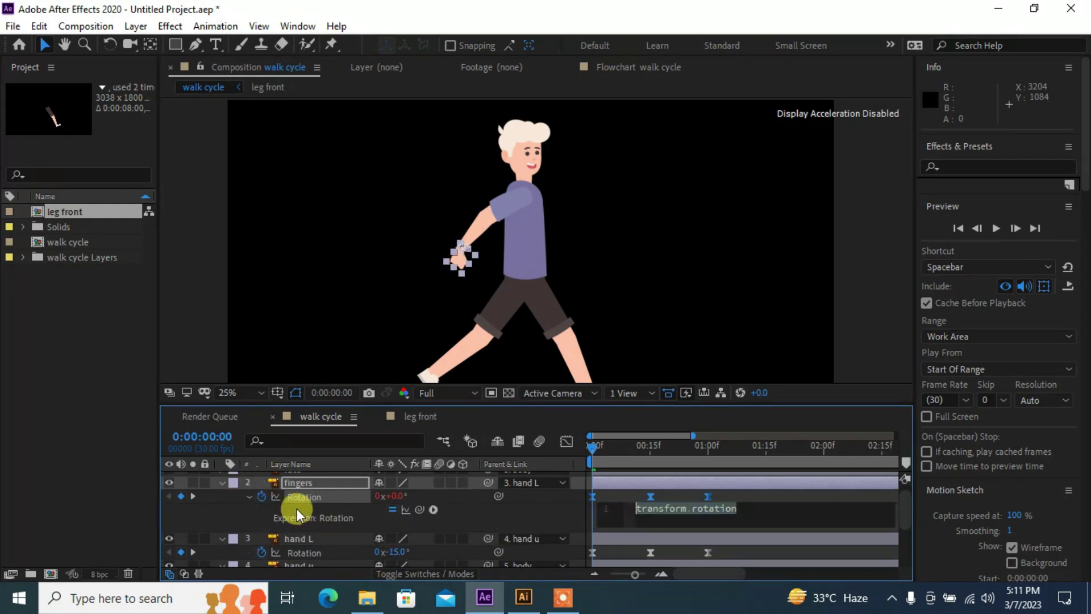
left_click(433, 512)
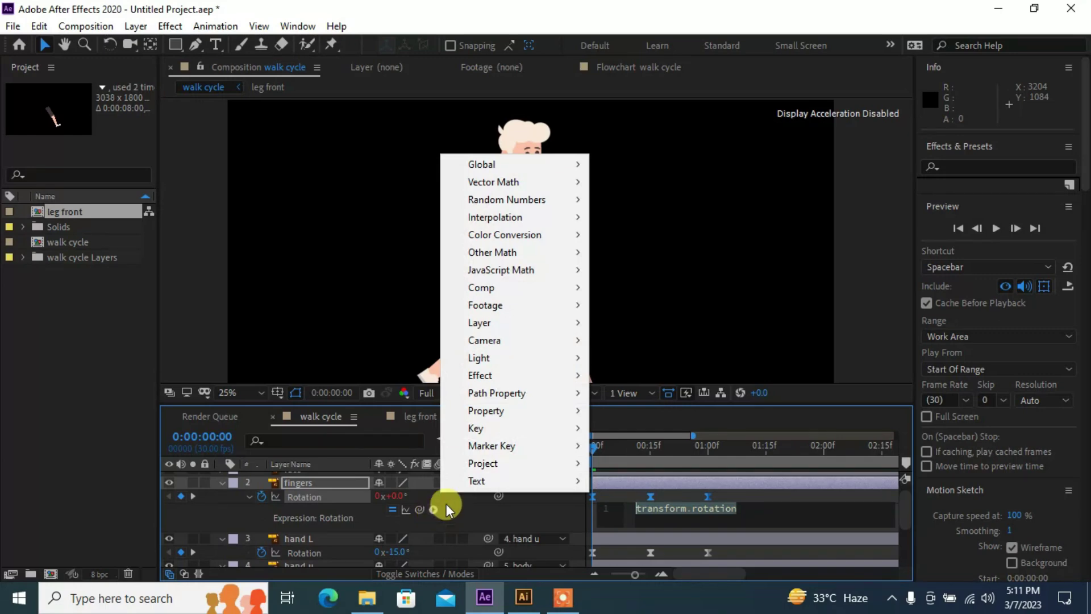
left_click(828, 598)
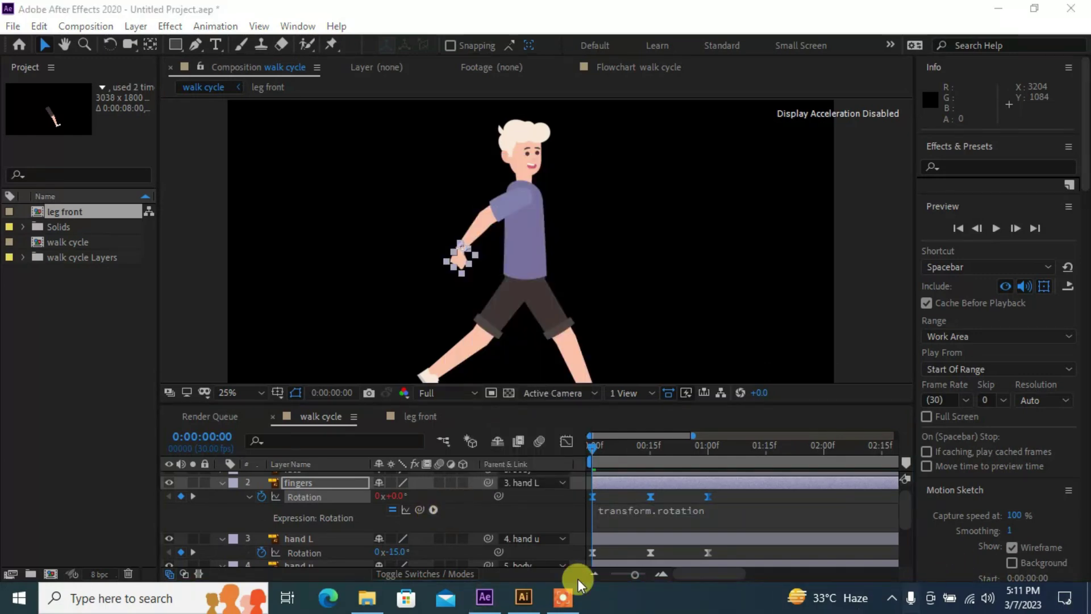
left_click(434, 511)
mouse_move(469, 420)
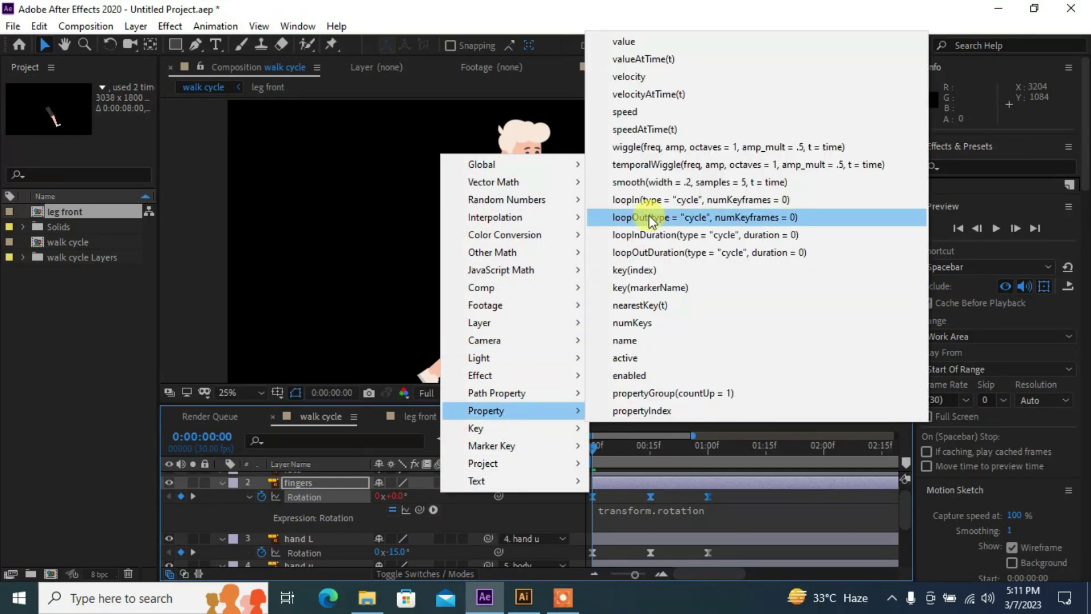
left_click(652, 254)
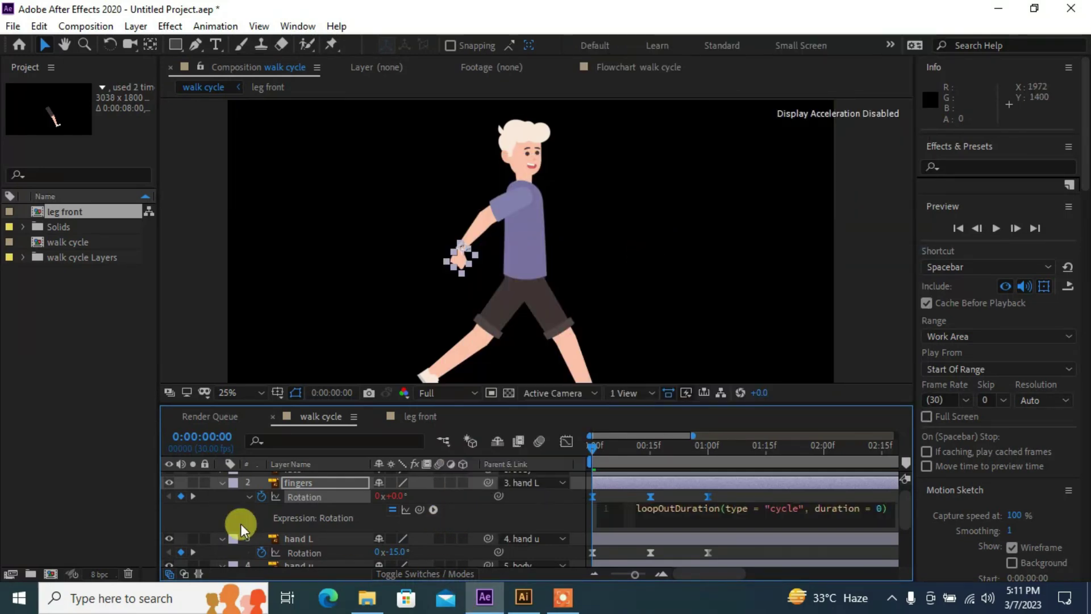
- Add the expression loopOutDuration(type = "cycle", duration = 0) to the Rotation of the hand L layer
scroll(372, 512, "down", 1)
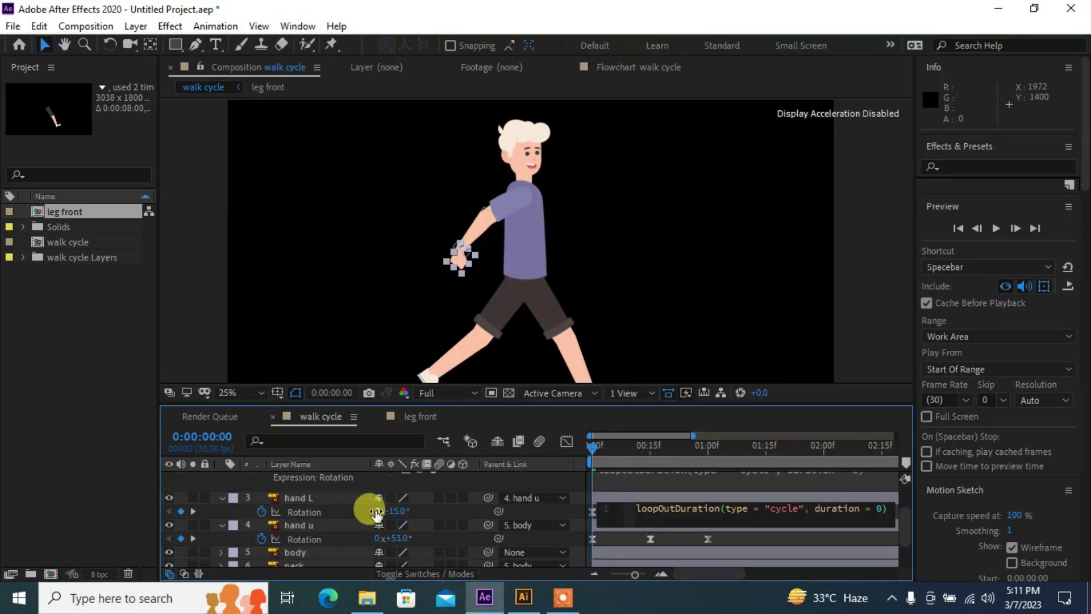
left_click(263, 511, "alt")
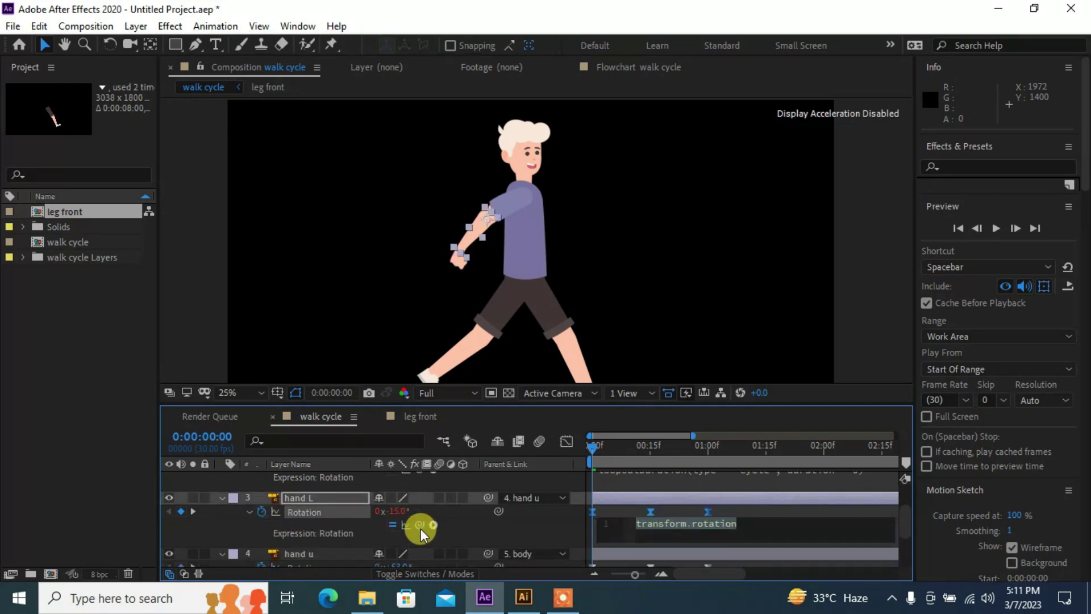
left_click(433, 524)
mouse_move(518, 427)
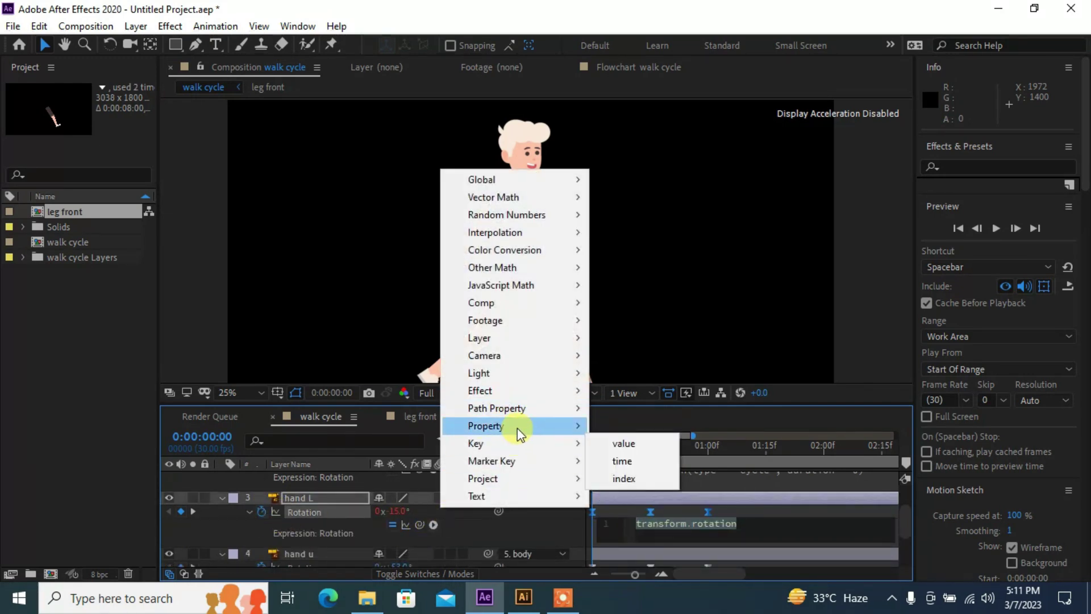
left_click(619, 268)
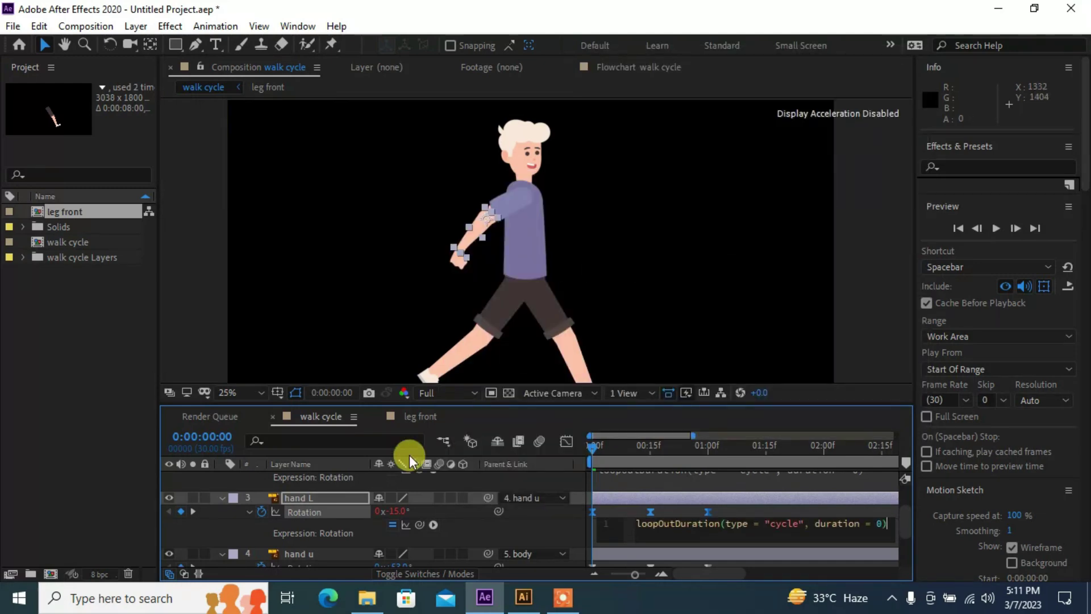
- Add the expression loopOutDuration(type = "cycle", duration = 0) to the Rotation of the hand u layer
scroll(369, 501, "down", 2)
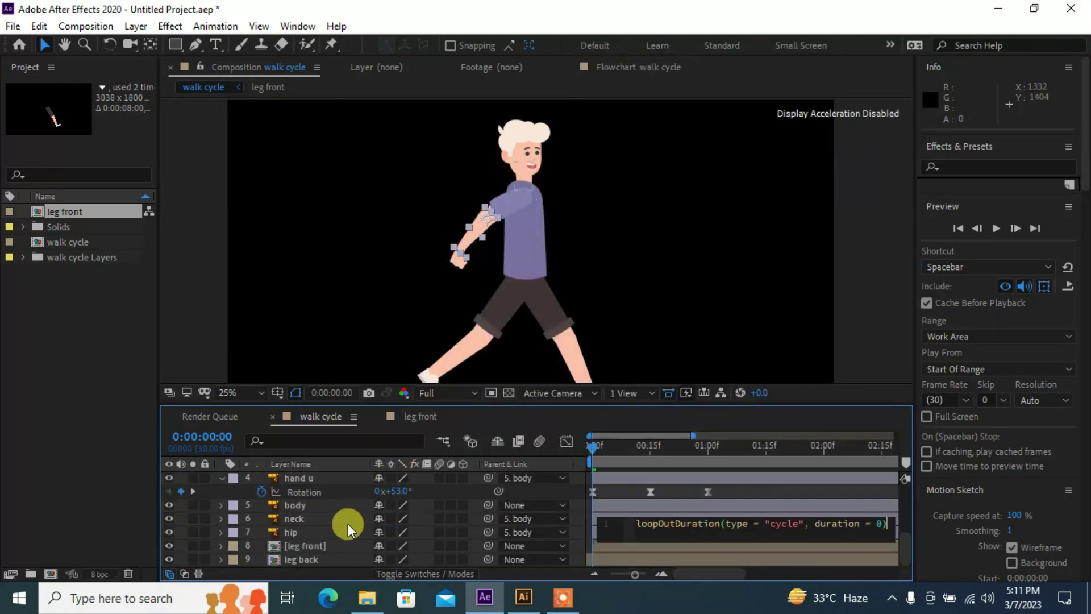
left_click(263, 493, "alt")
left_click(434, 504)
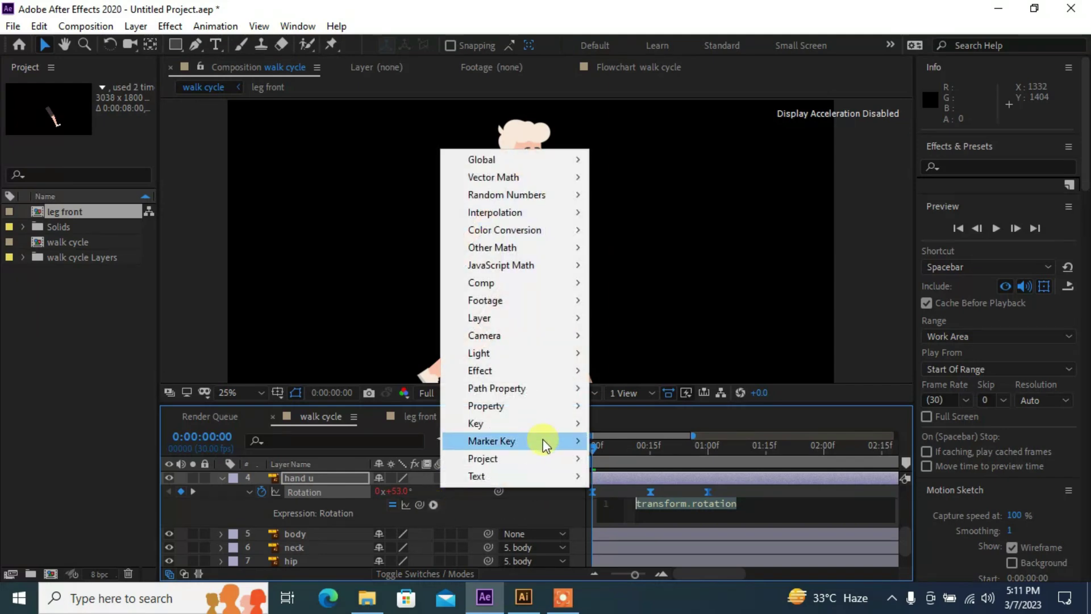
mouse_move(513, 405)
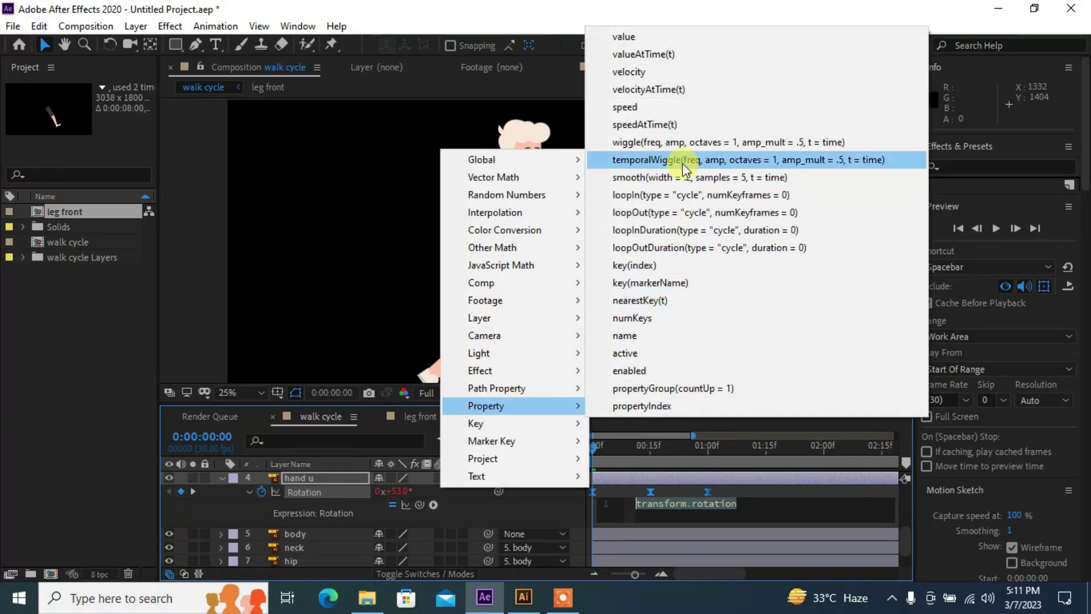
left_click(676, 249)
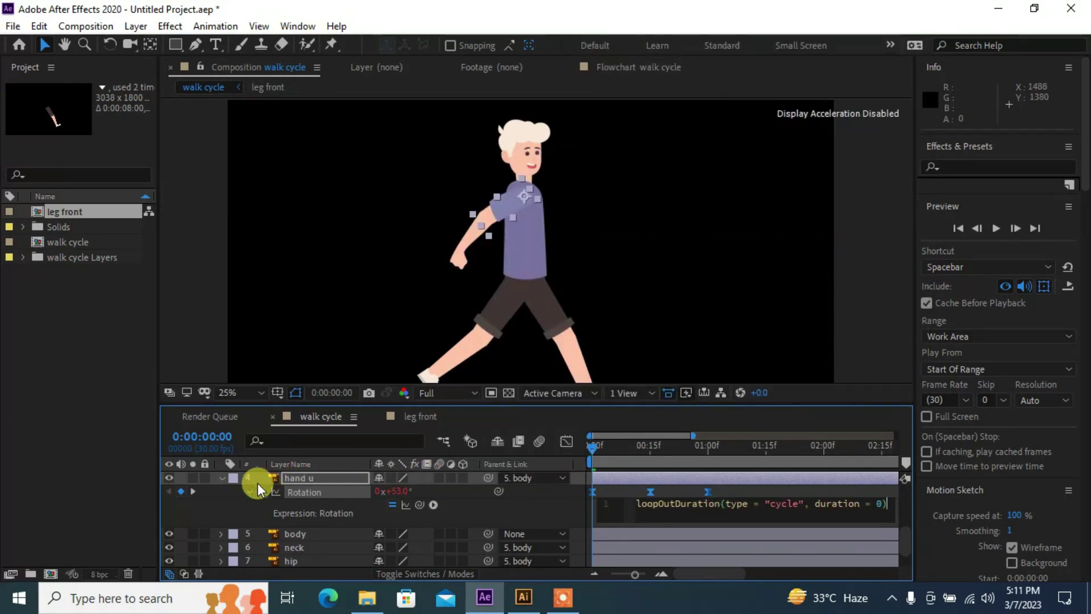
- Collapse the Rotation properties of fingers, hand L and hand u together and deselect the layers
scroll(298, 500, "up", 3)
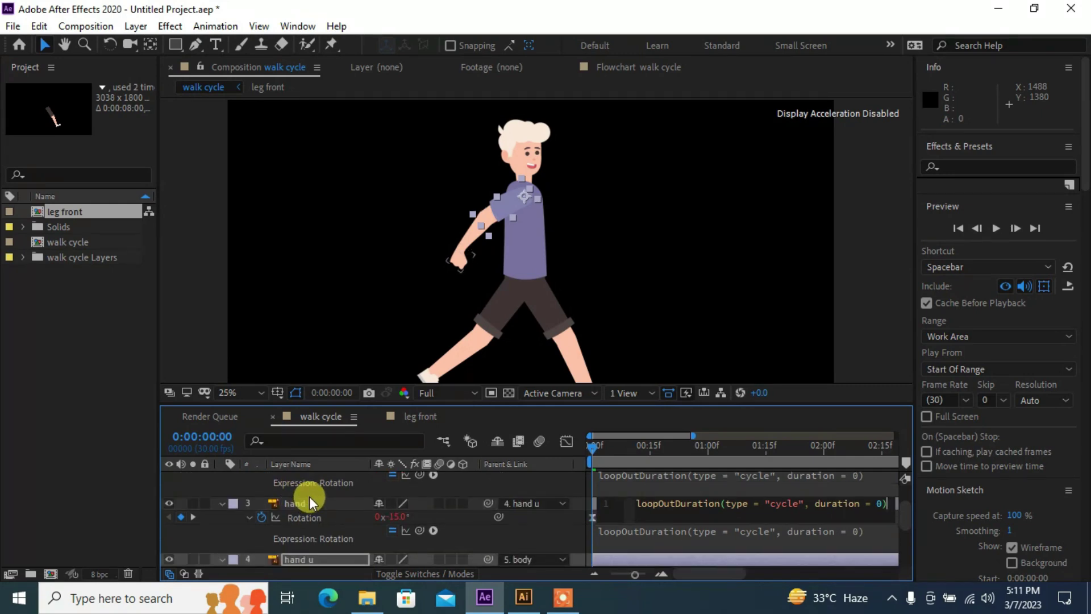
left_click(343, 499)
scroll(345, 496, "down", 3)
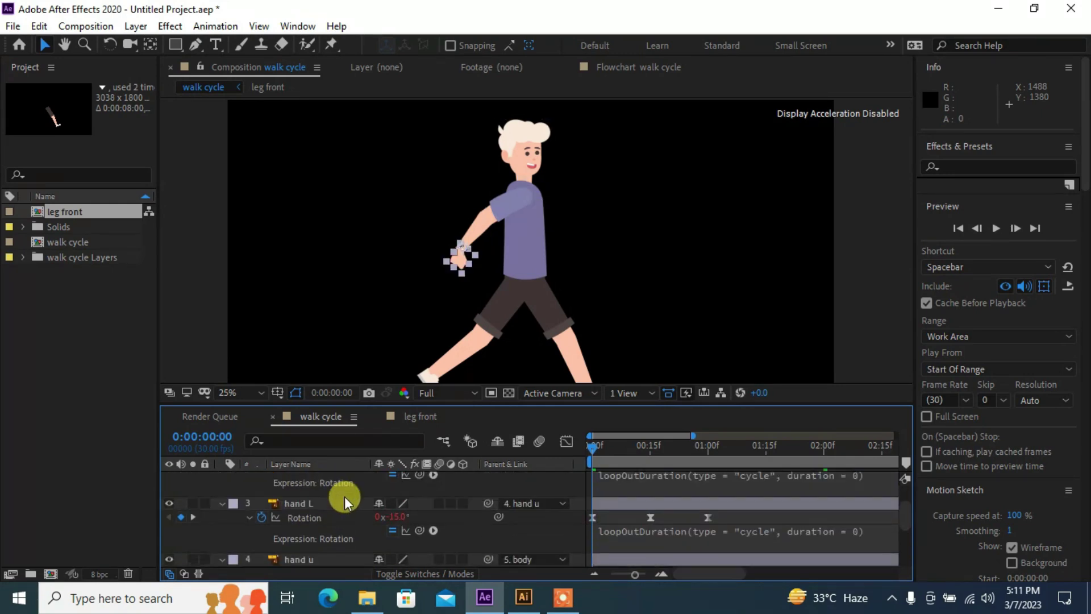
left_click(322, 478)
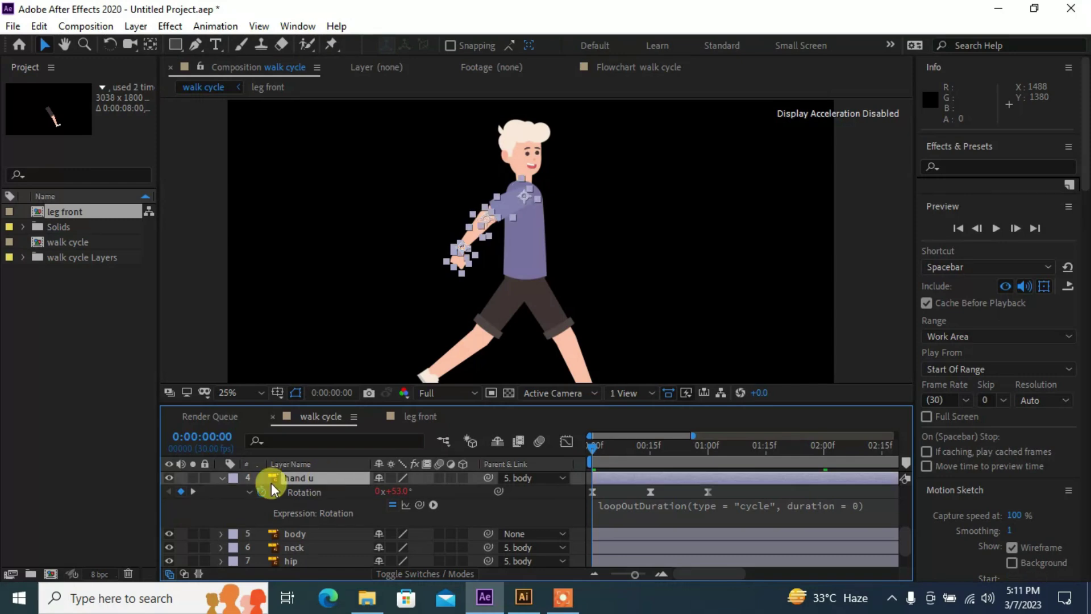
left_click(220, 477)
left_click(848, 337)
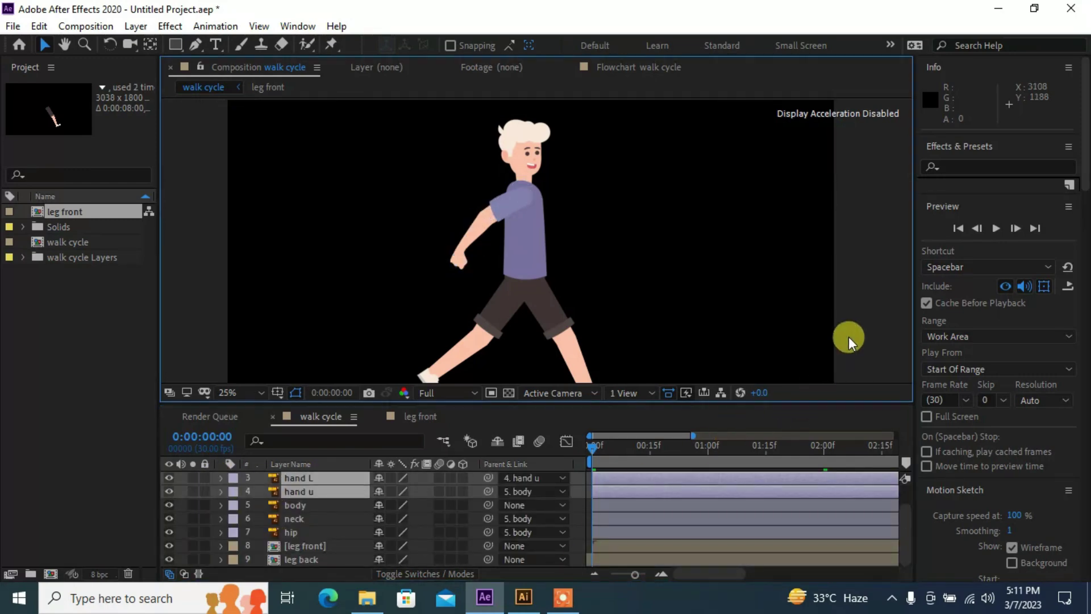
- Scrub through the walk cycle timeline to check how the arm swing loops against the legs, ending at 0:00:00:00
left_click_drag(597, 446, 916, 500)
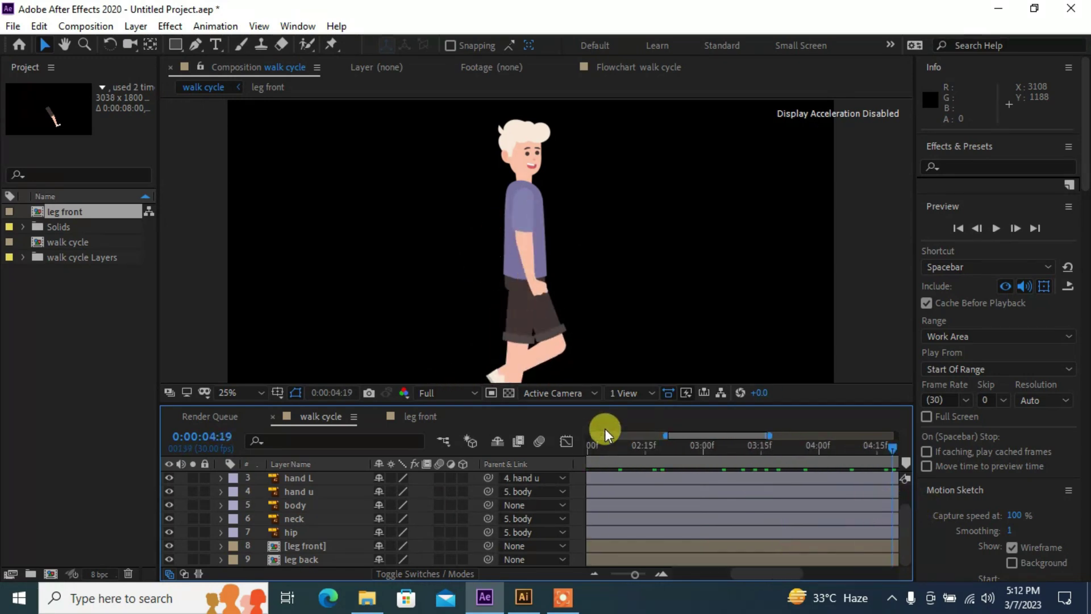
left_click_drag(697, 435, 549, 462)
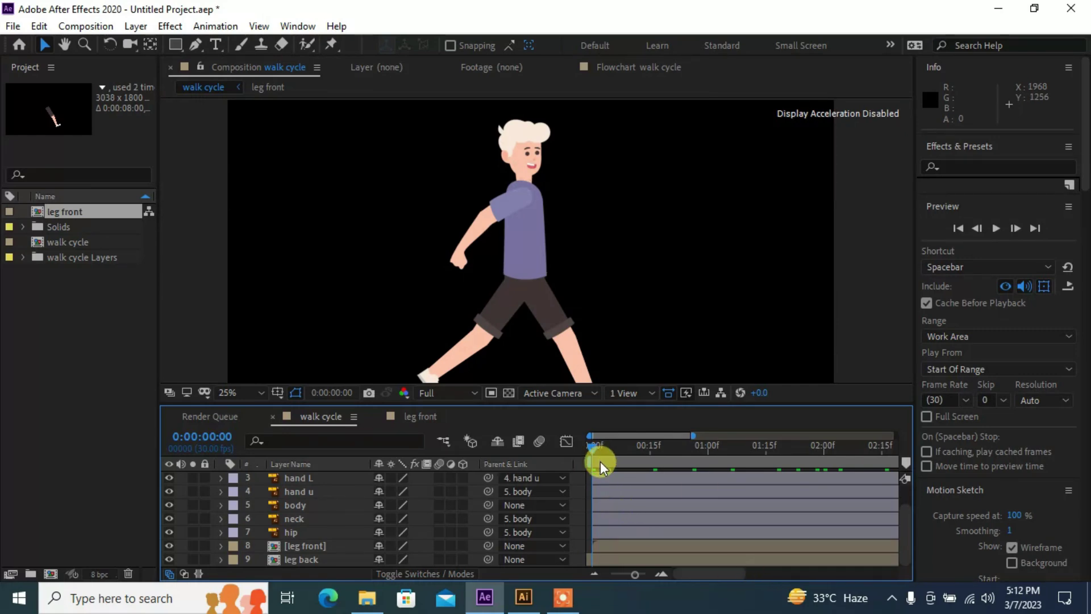
left_click_drag(589, 445, 866, 447)
key("Home")
- Select fingers, hand L and hand u and reveal their Rotation keyframes
scroll(432, 540, "up", 2)
left_click(316, 505)
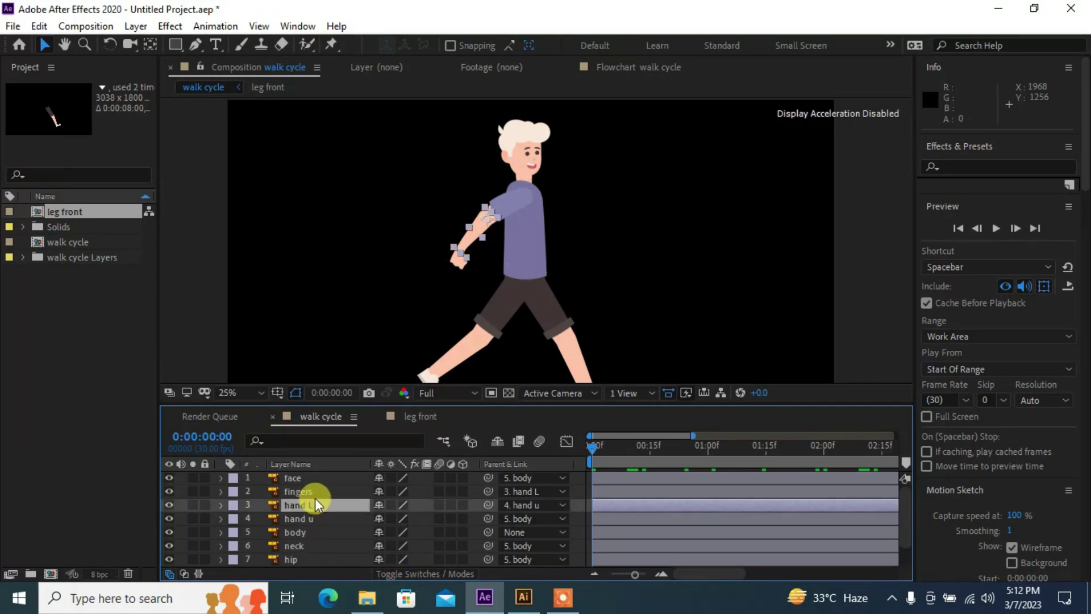
left_click(307, 492, "ctrl")
left_click(312, 517, "ctrl")
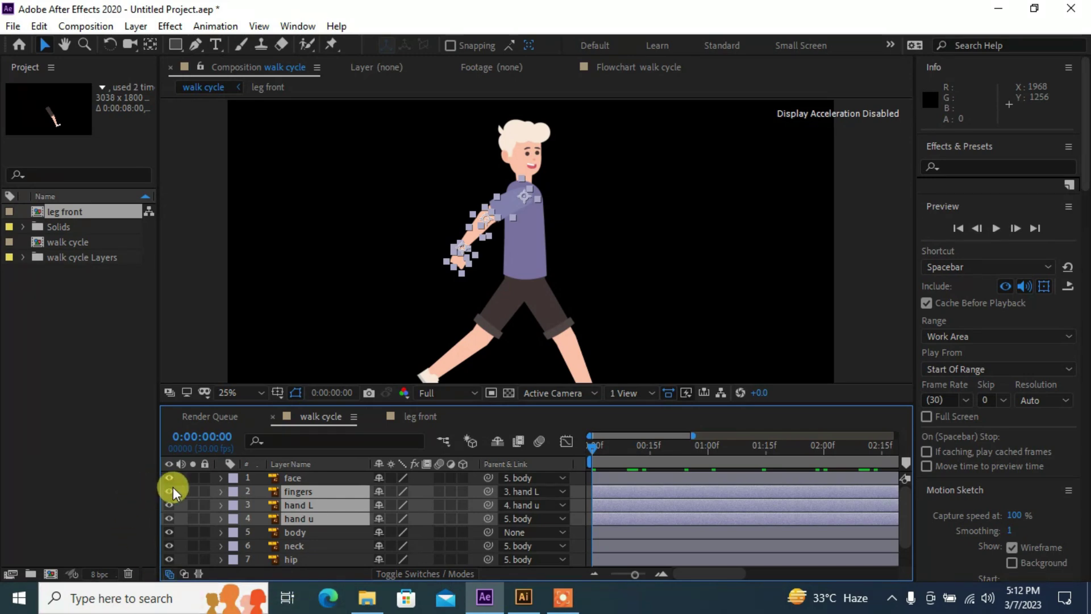
key("r")
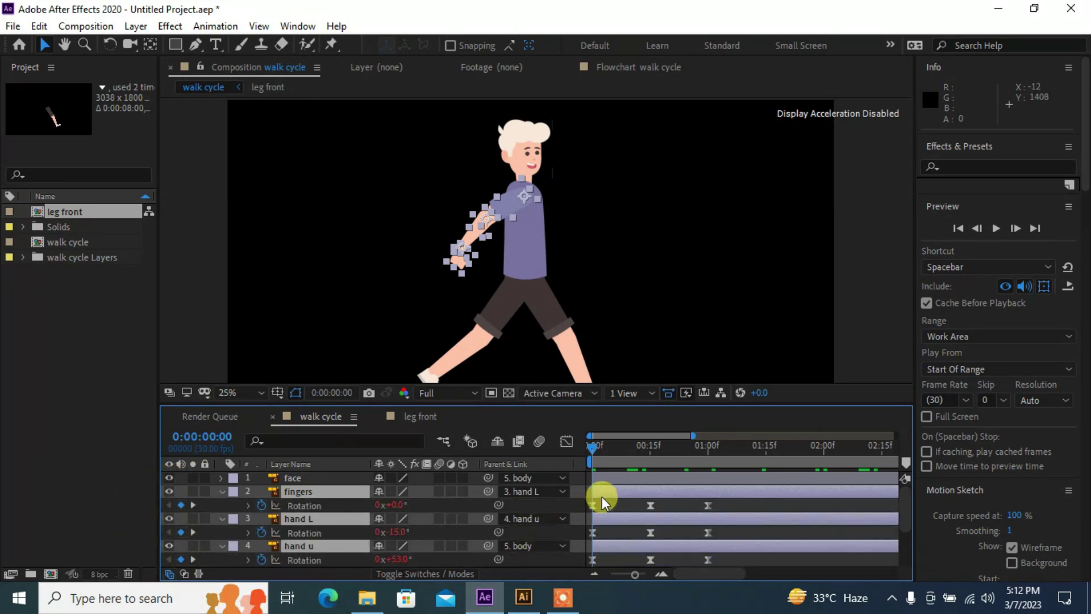
- Copy the 0:00:00:15 Rotation keyframes of fingers, hand L and hand u to 0:00:01:15
left_click_drag(595, 445, 768, 458)
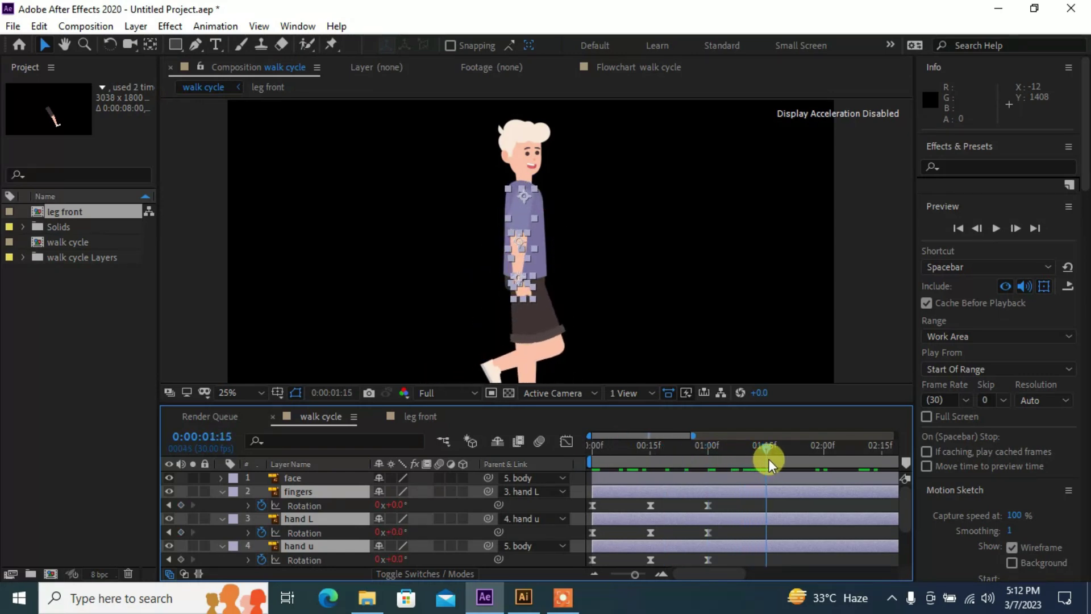
scroll(604, 499, "down", 1)
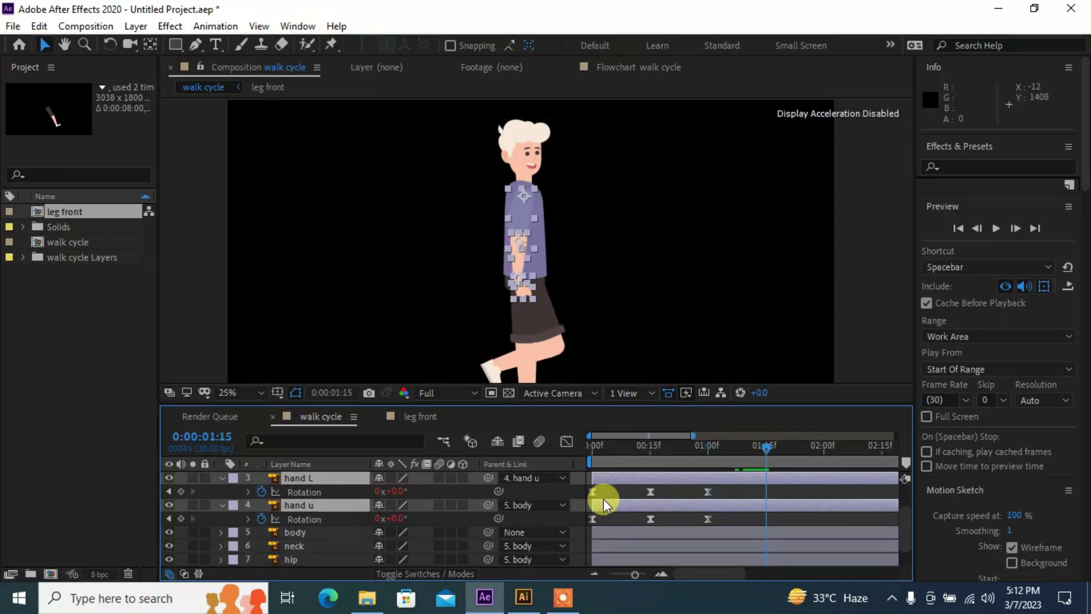
scroll(603, 498, "up", 1)
scroll(603, 503, "down", 1)
scroll(620, 503, "up", 3)
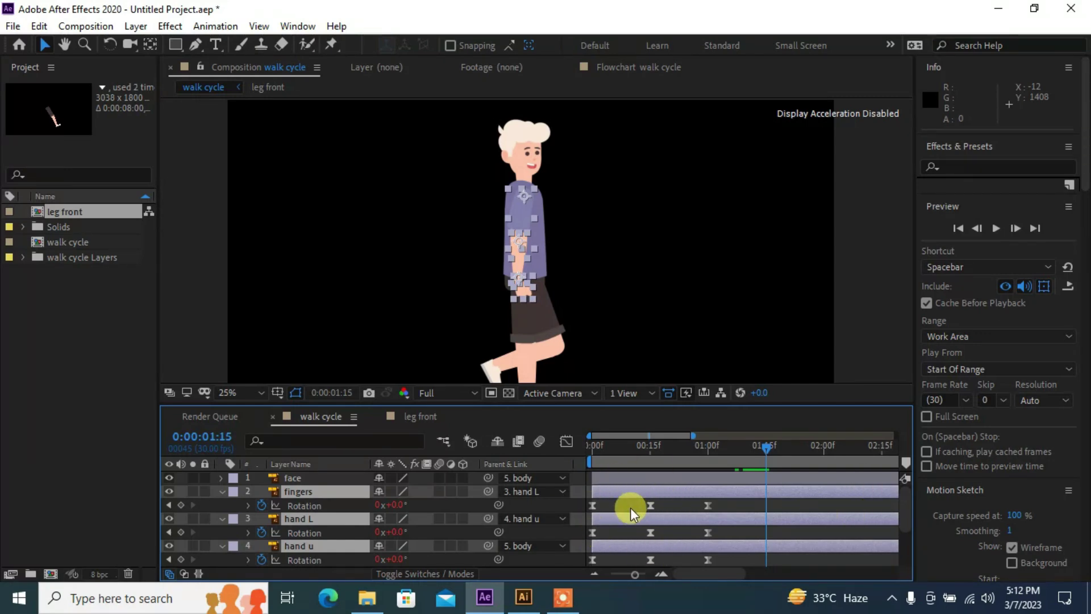
left_click(661, 503)
key("ctrl+v")
left_click(652, 532)
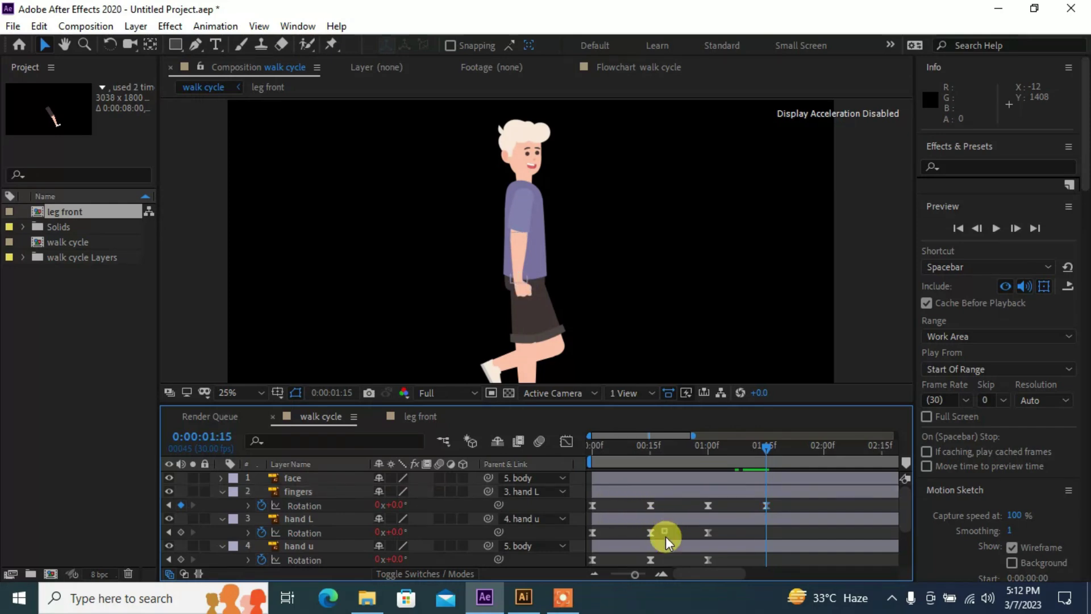
key("ctrl+v")
left_click_drag(680, 555, 630, 561)
key("ctrl+v")
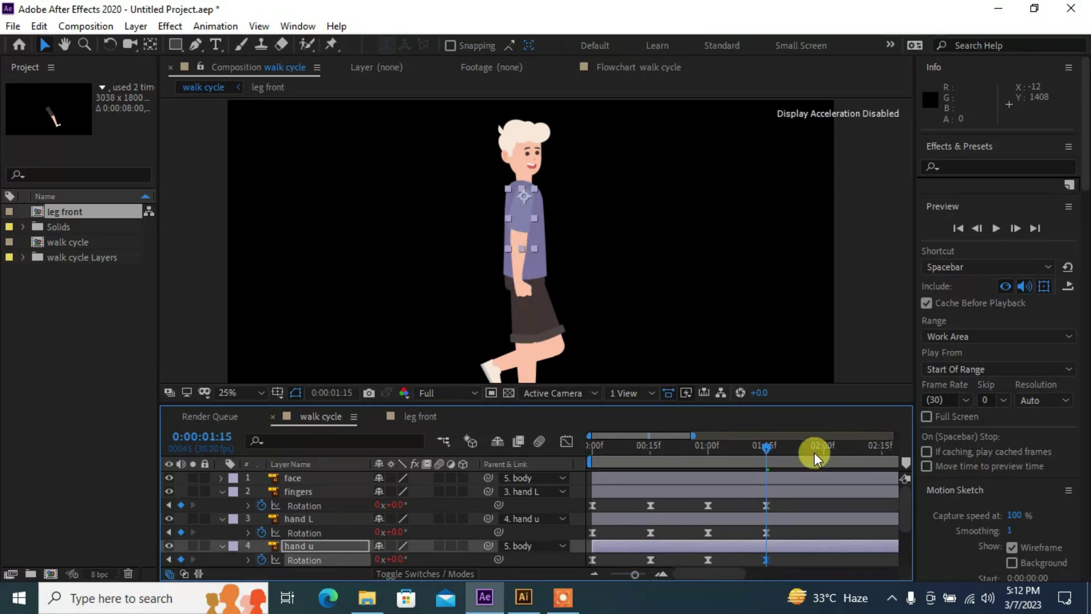
- Copy the first Rotation keyframes of fingers, hand L and hand u to 0:00:02:00 and scrub through the swing
left_click_drag(762, 445, 821, 459)
left_click_drag(609, 506, 573, 513)
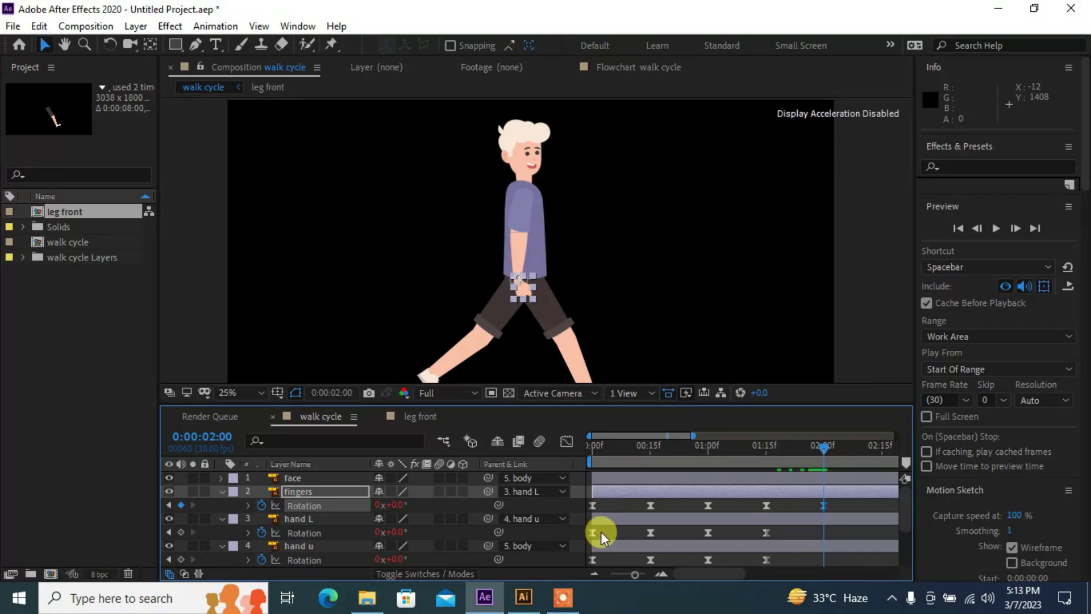
left_click(594, 533)
key("ctrl+c")
key("ctrl+v")
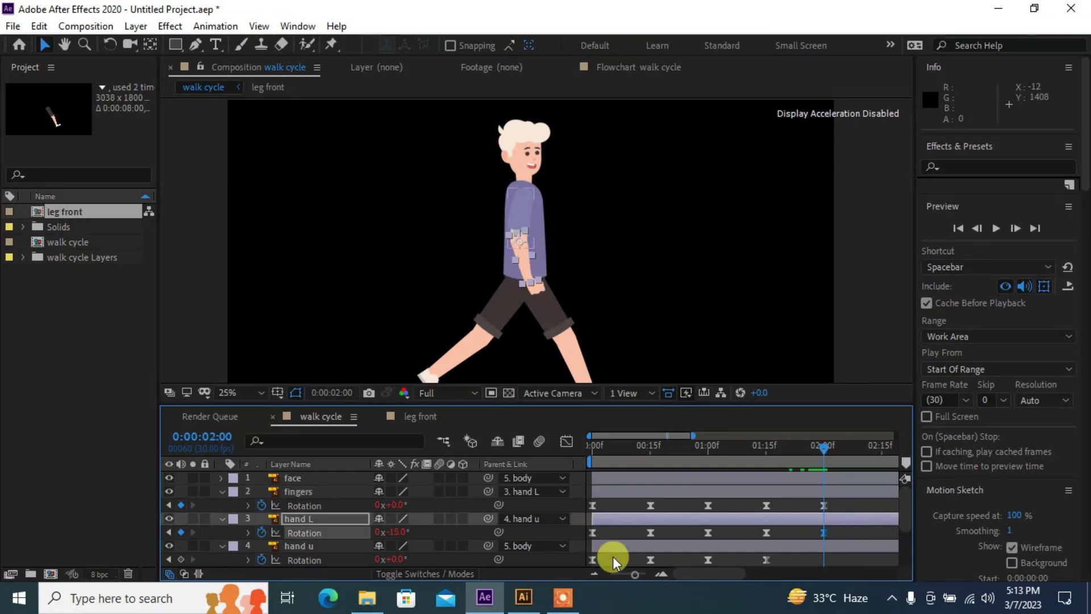
left_click_drag(609, 561, 575, 557)
key("ctrl+c")
key("ctrl+v")
left_click(870, 324)
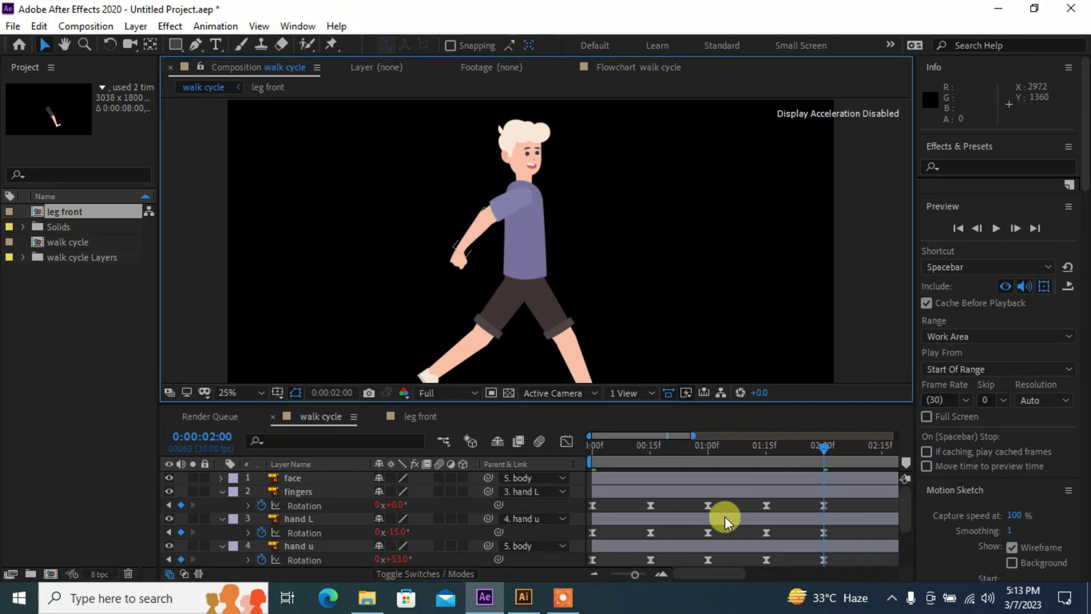
left_click_drag(693, 455, 561, 449)
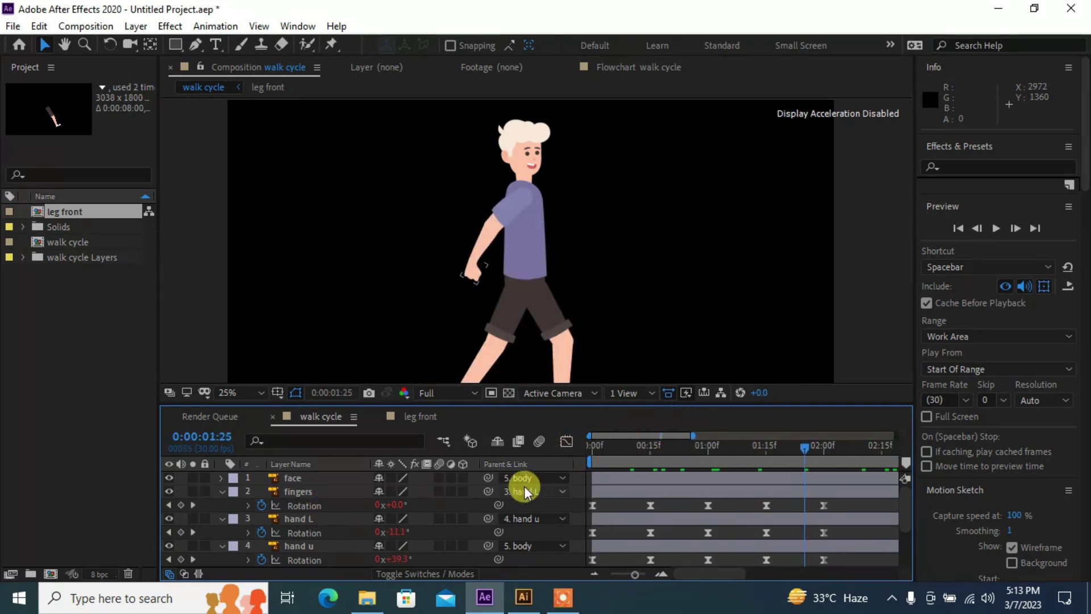
- Pre-compose the fingers, hand L and hand u layers into a new composition named hand front
left_click(305, 492)
scroll(305, 493, "down", 2)
left_click(301, 506, "shift")
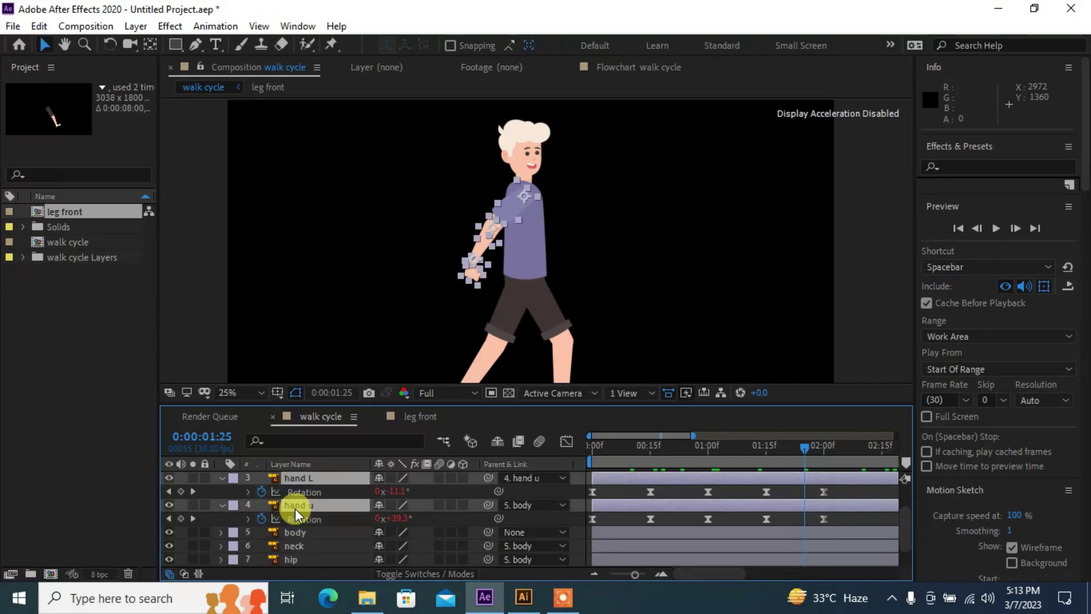
left_click(220, 504)
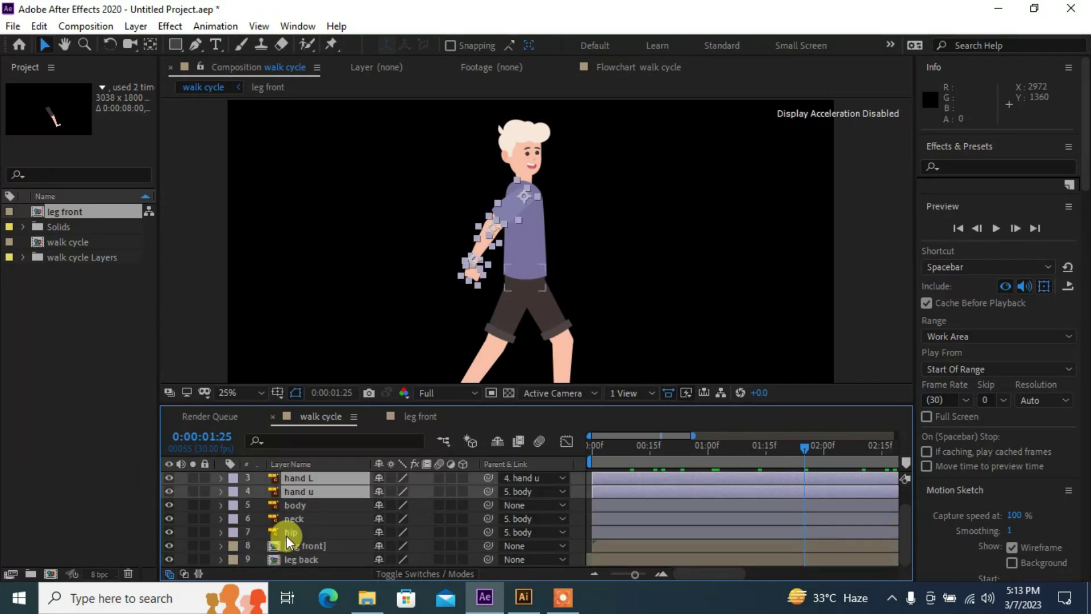
scroll(314, 495, "up", 2)
right_click(313, 496)
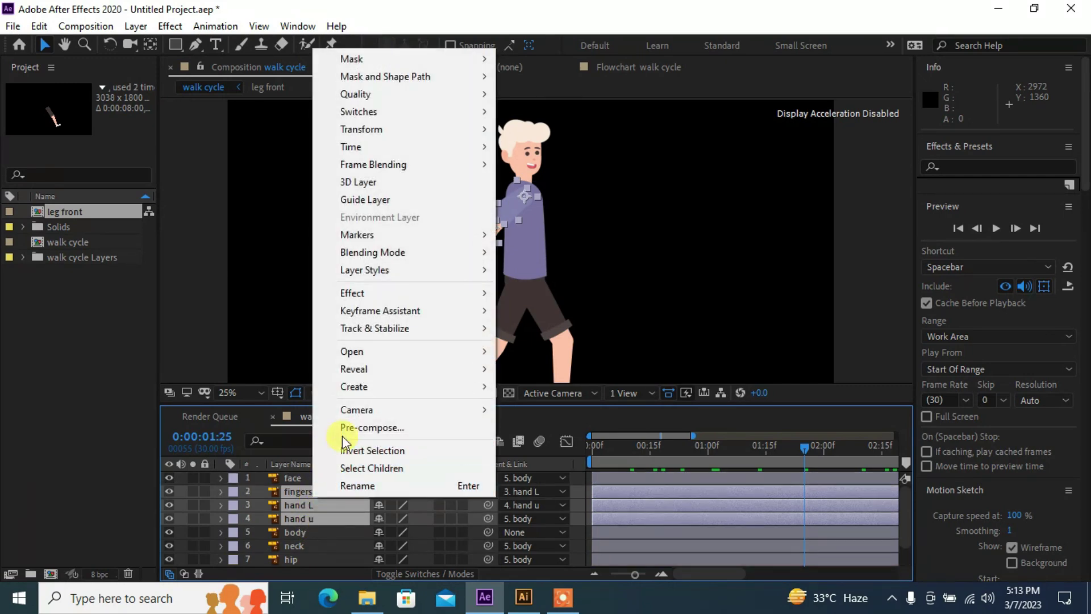
left_click(348, 426)
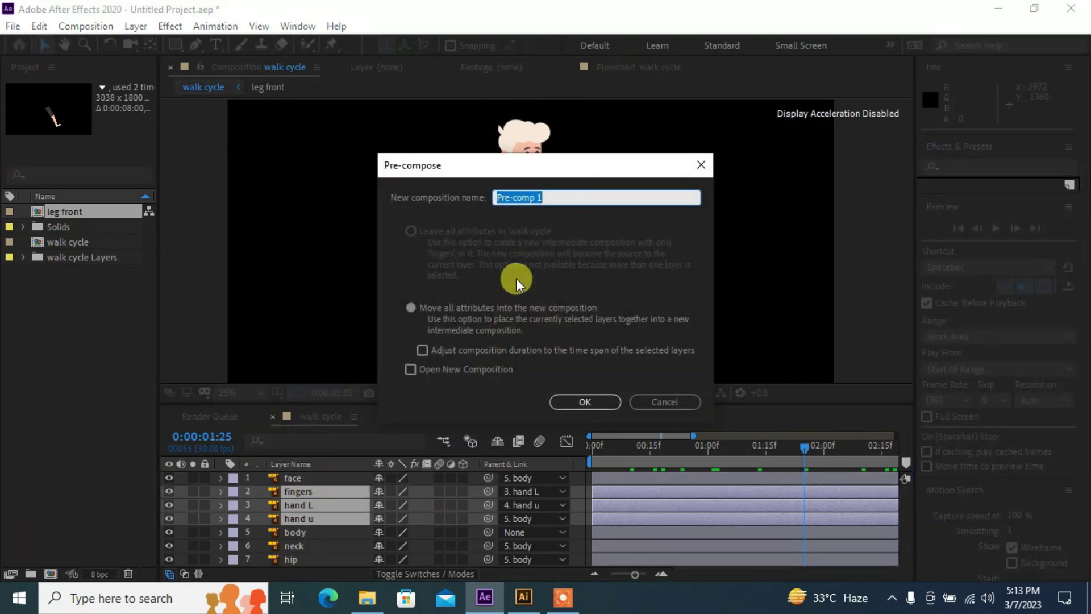
type("hand front")
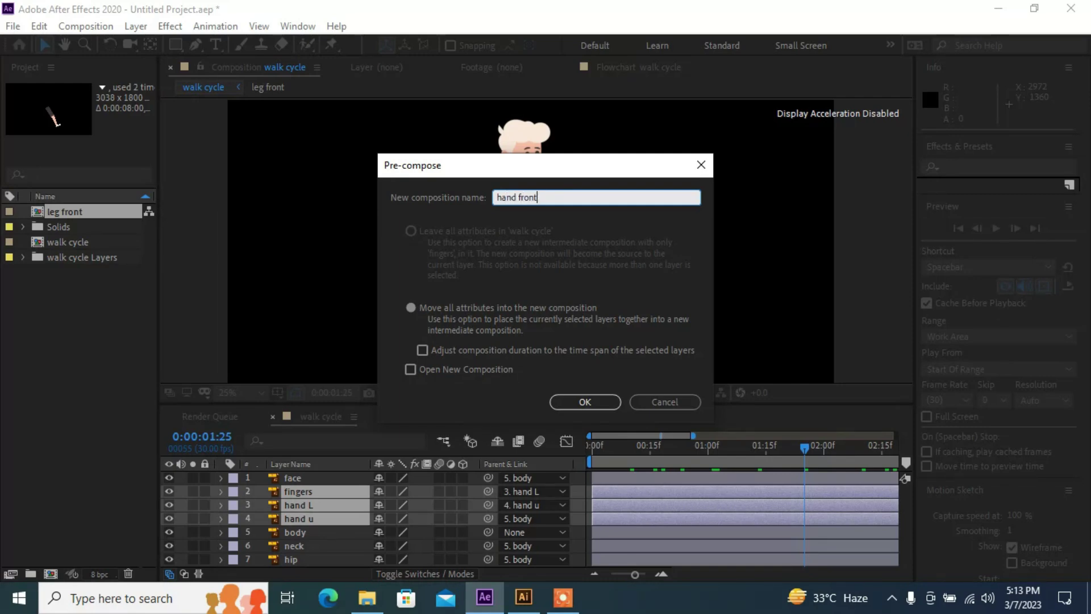
key("Return")
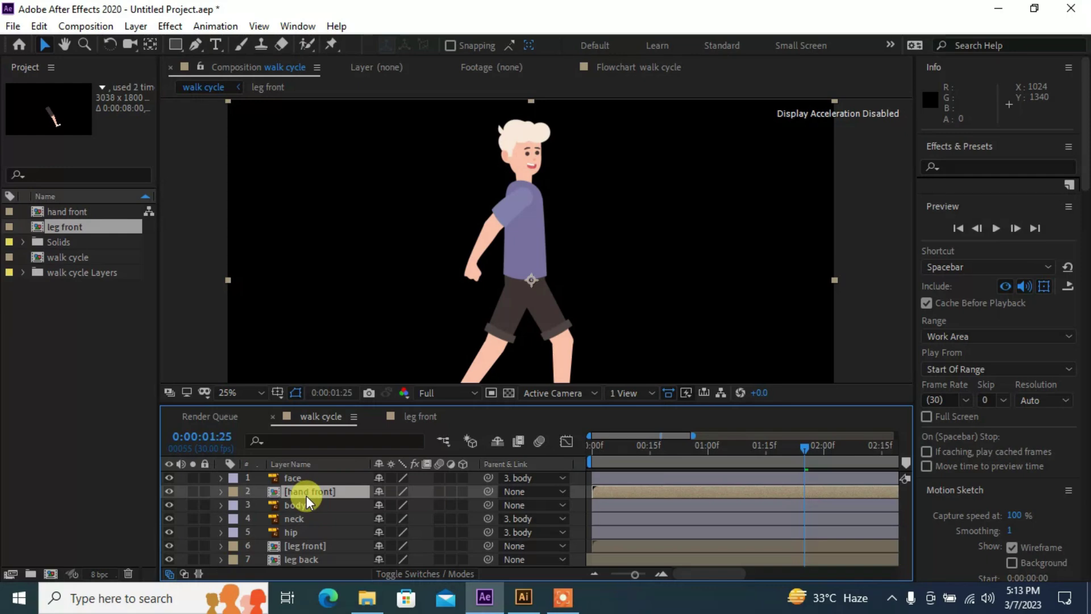
- Duplicate the hand front layer in the walk cycle composition and rename the upper copy hand back
key("ctrl+d")
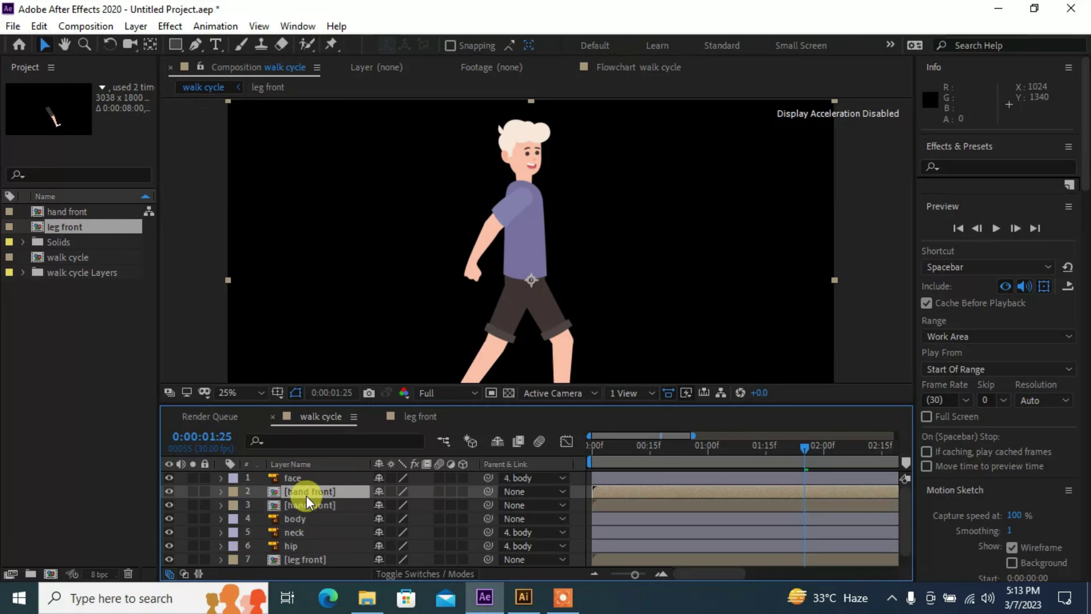
double_click(309, 493)
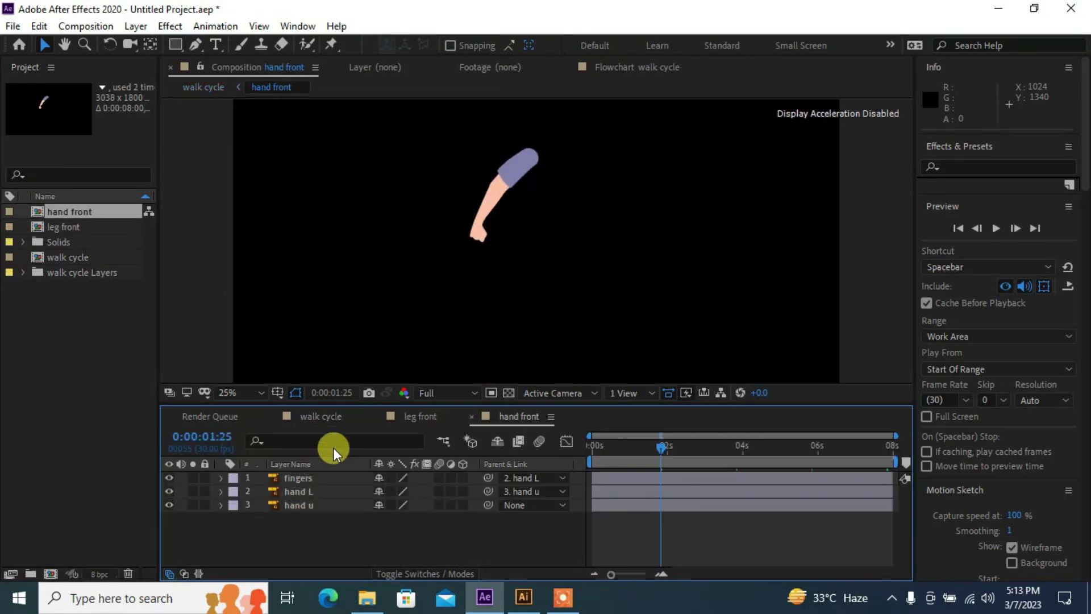
left_click(319, 420)
right_click(320, 490)
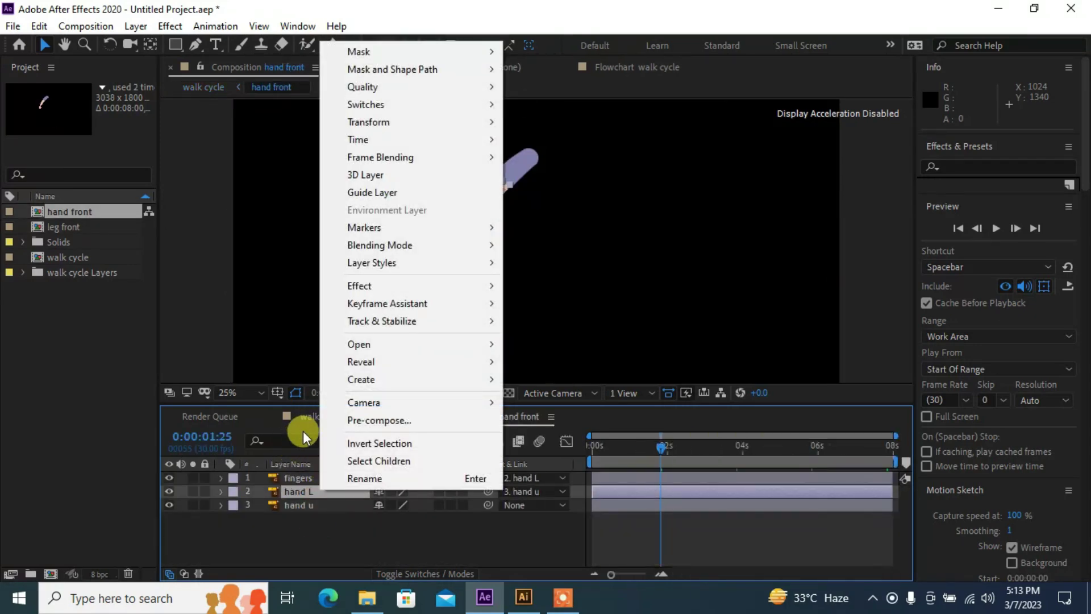
left_click(305, 422)
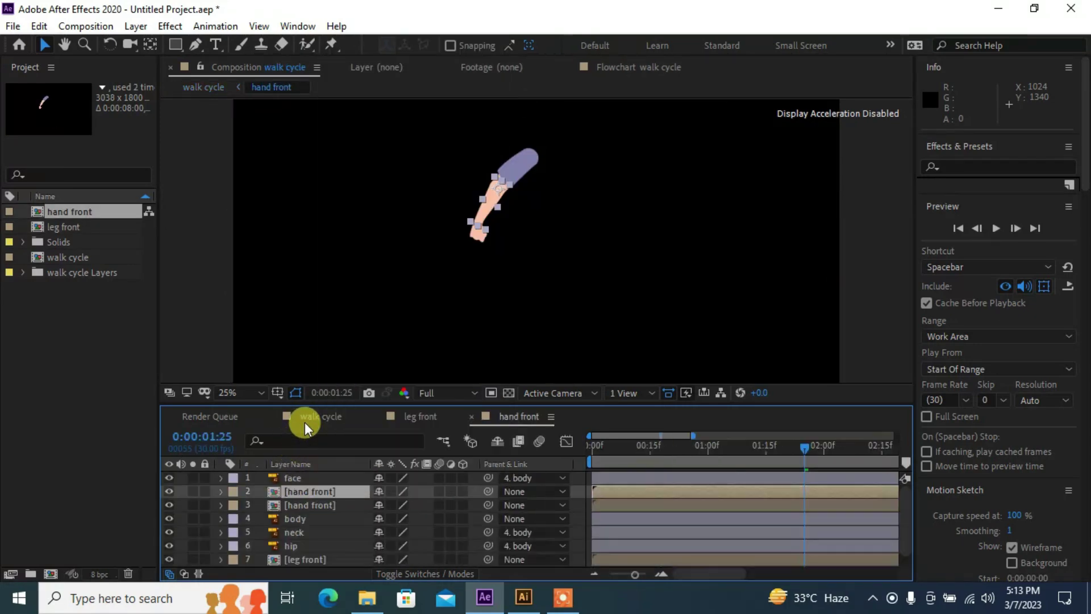
right_click(320, 489)
left_click(346, 478)
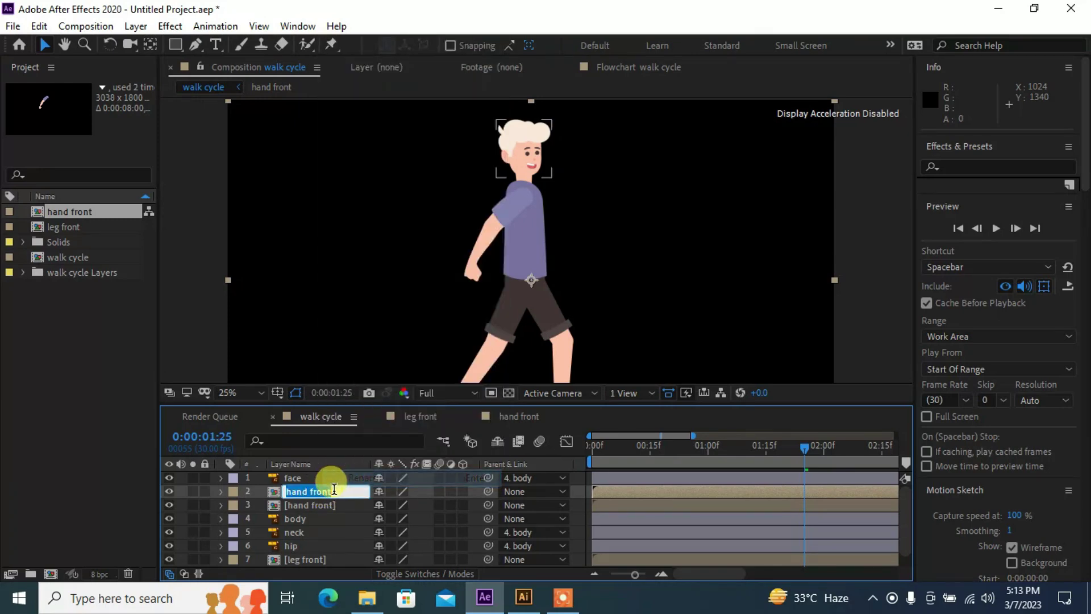
left_click(338, 489)
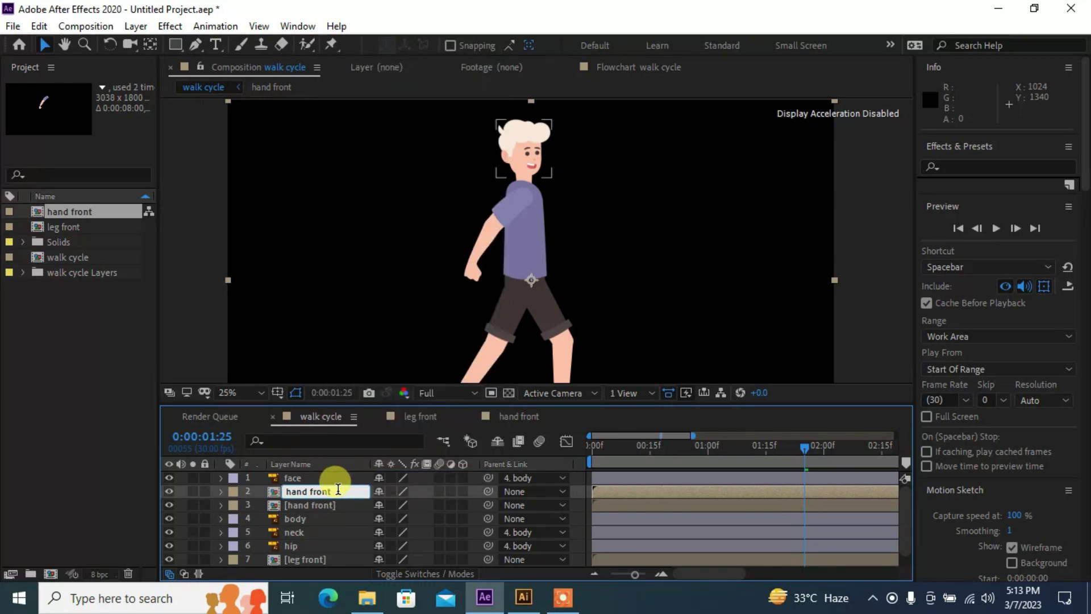
type("back")
key("Return")
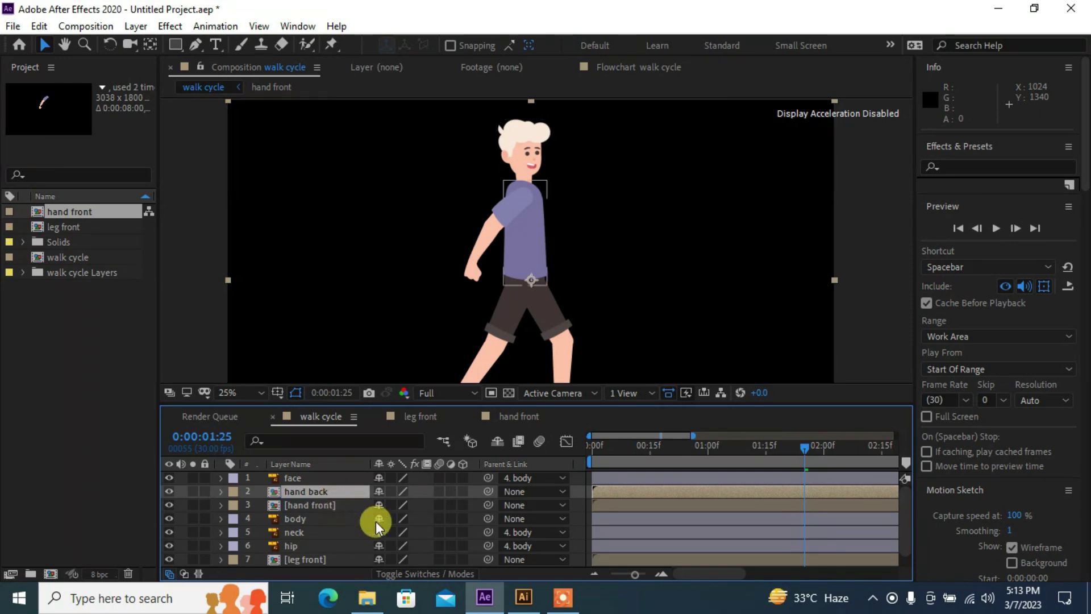
left_click_drag(648, 489, 546, 486)
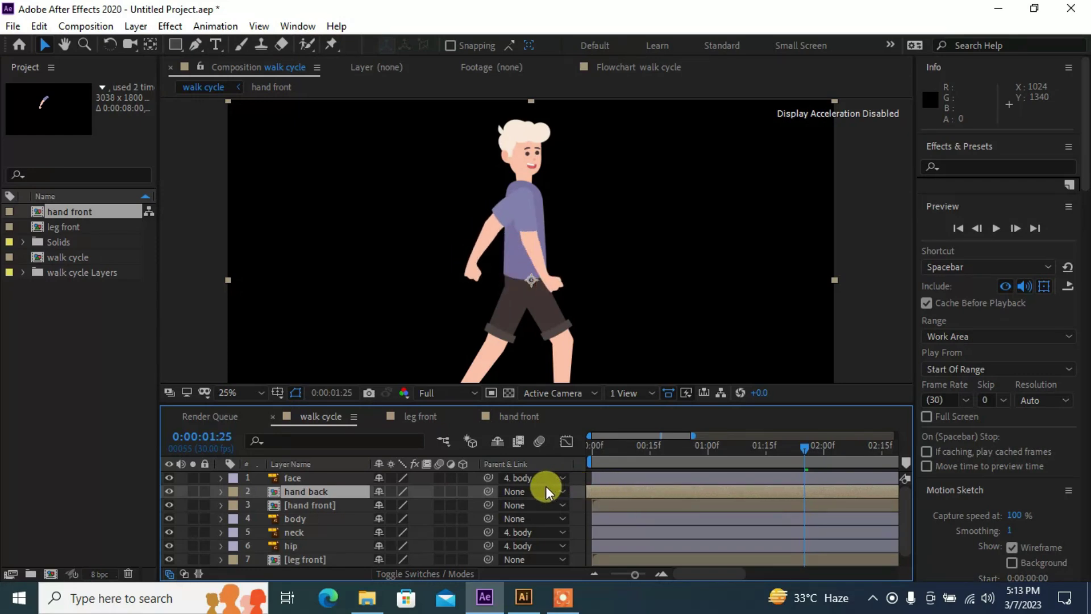
left_click_drag(637, 491, 544, 528)
key("ctrl+z")
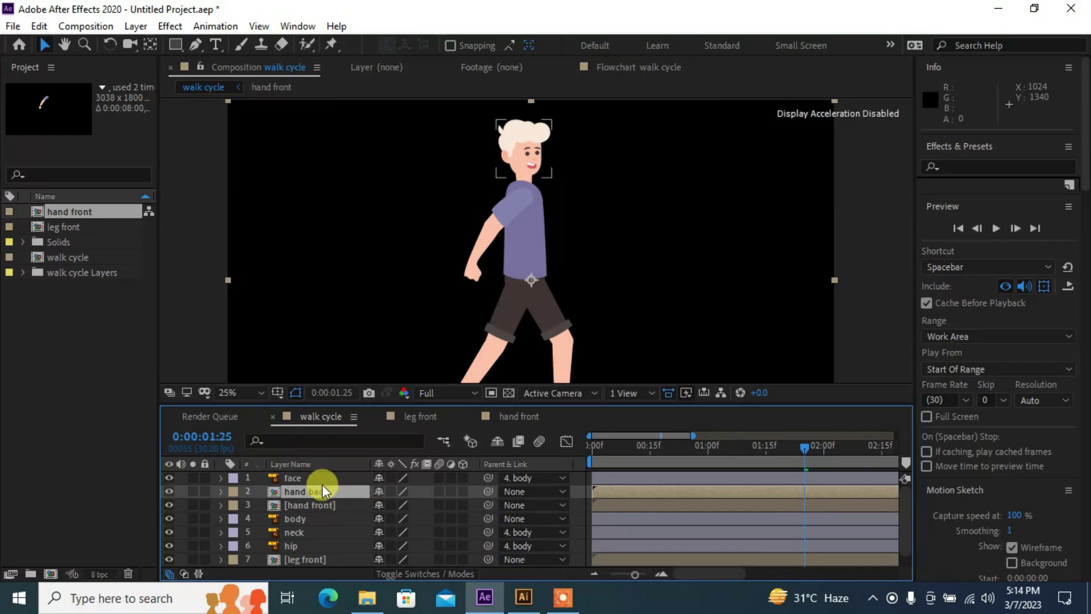
- Move the hand back layer below the body layer in the walk cycle stack
left_click_drag(320, 492, 318, 515)
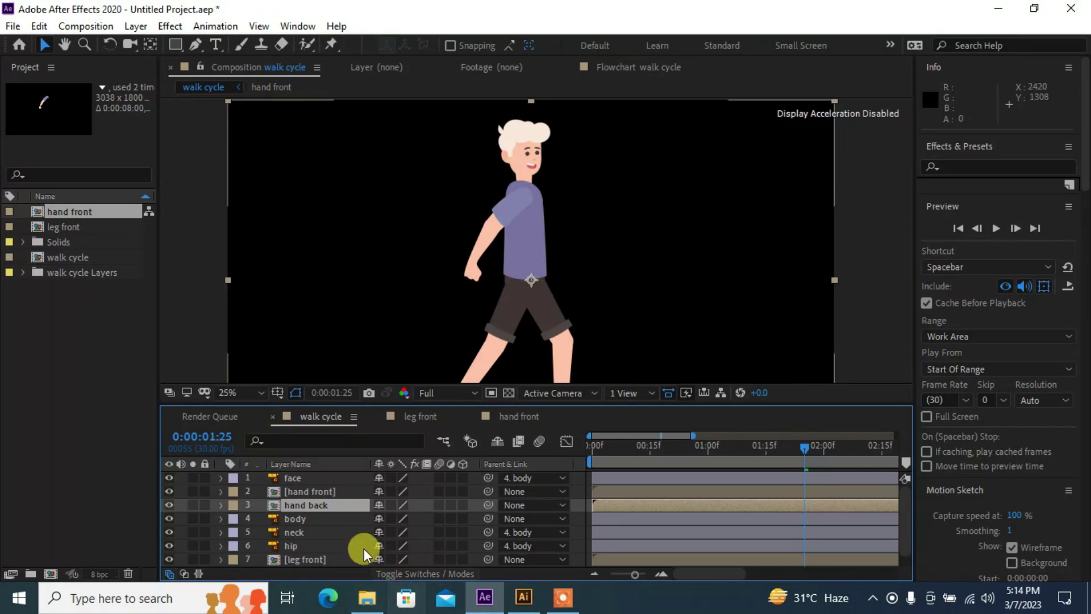
left_click_drag(690, 503, 557, 502)
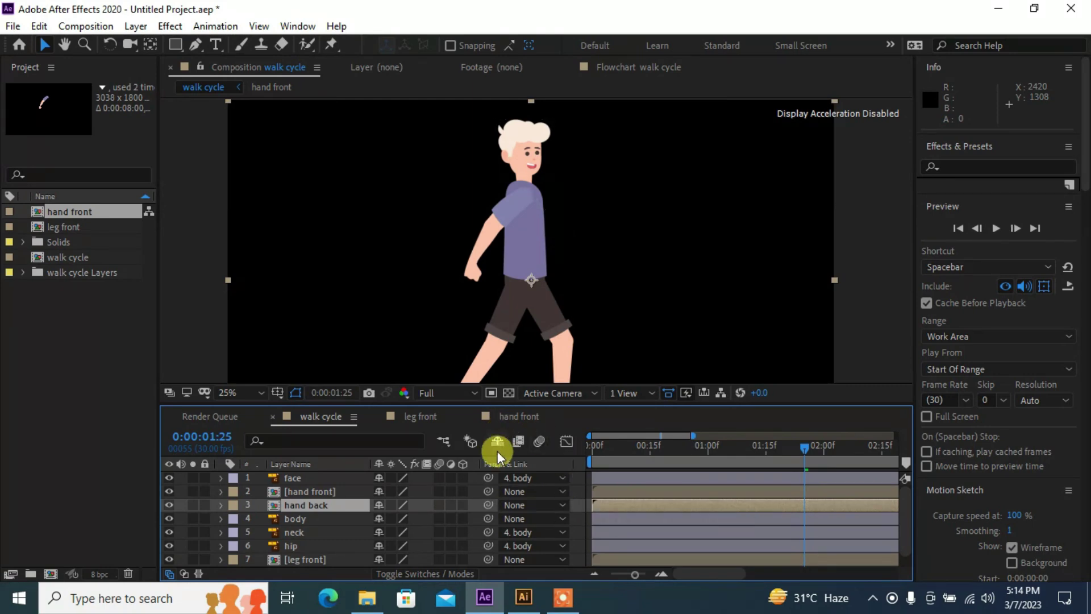
left_click(307, 507)
left_click_drag(306, 509, 312, 528)
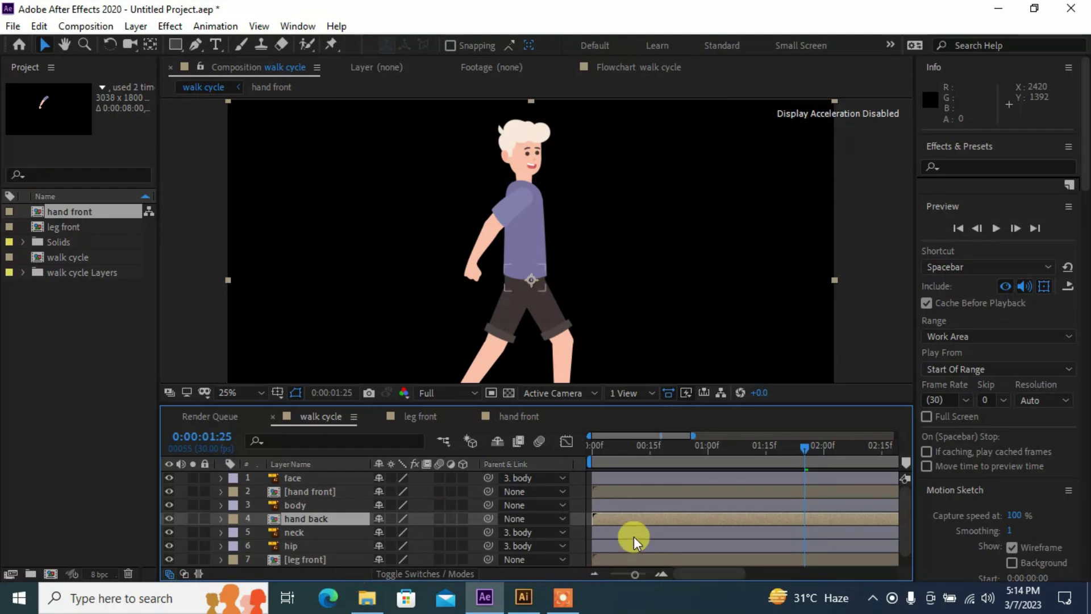
- Offset the hand back layer earlier in time so the back arm swings opposite the front arm, and scrub to 0:00:00:00
left_click_drag(639, 520, 544, 524)
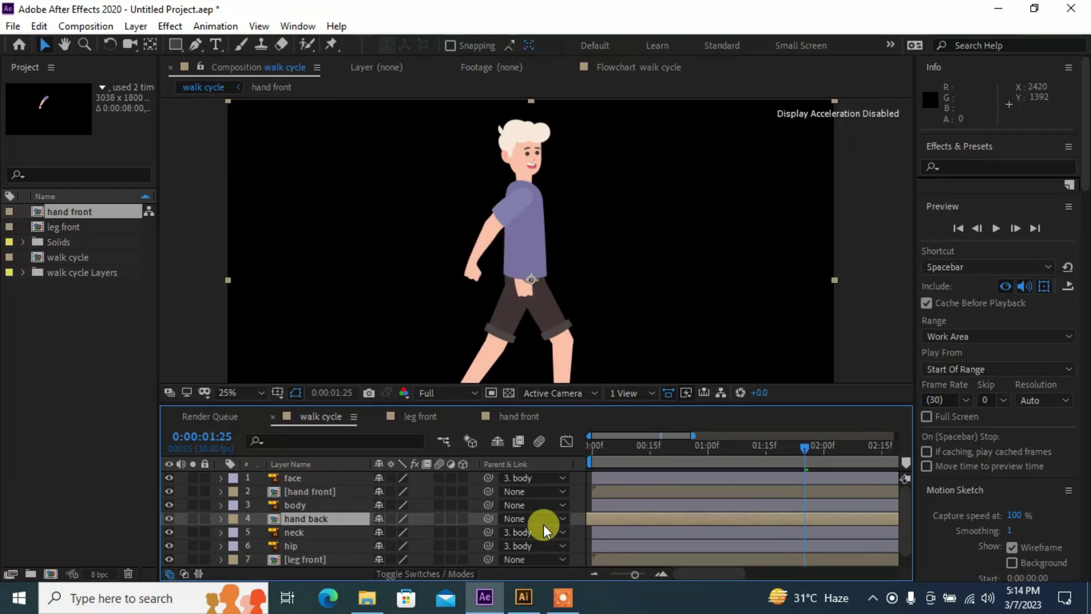
left_click(656, 507)
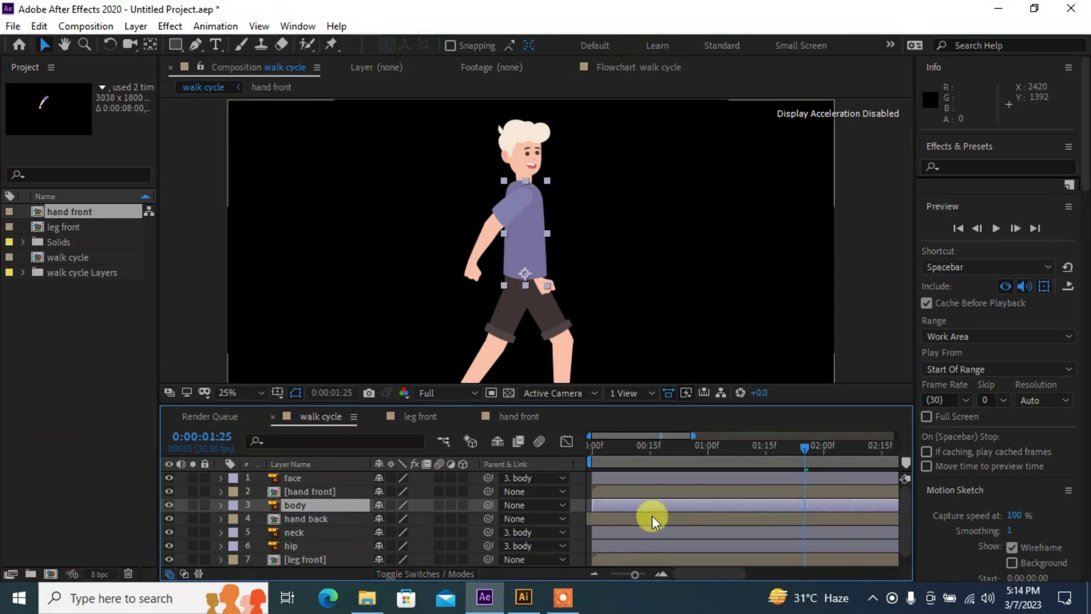
mouse_move(644, 515)
left_mouse_down()
mouse_move(568, 525)
mouse_move(630, 511)
left_mouse_up()
left_click(744, 354)
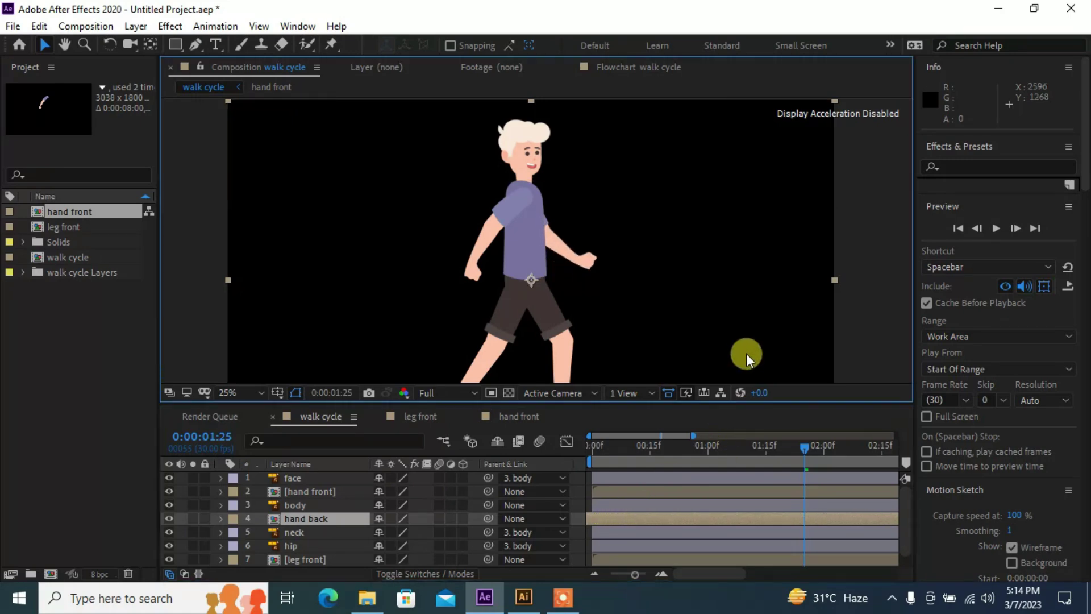
left_click_drag(667, 455, 558, 526)
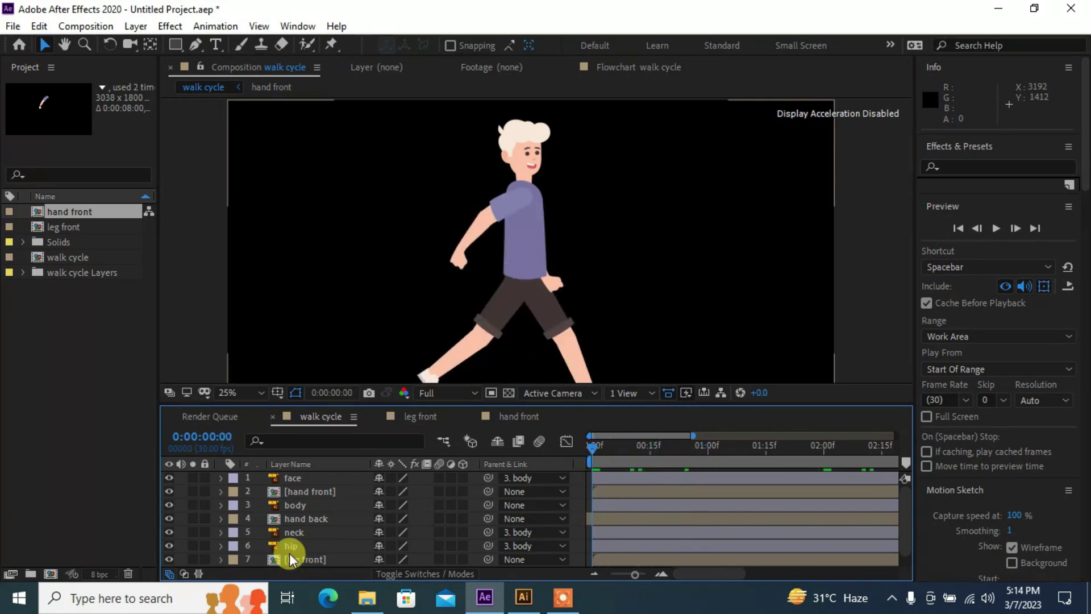
- Move the hand back layer beneath leg back in the layer stack and scrub the walk from 0:00:00:00
left_click(302, 520)
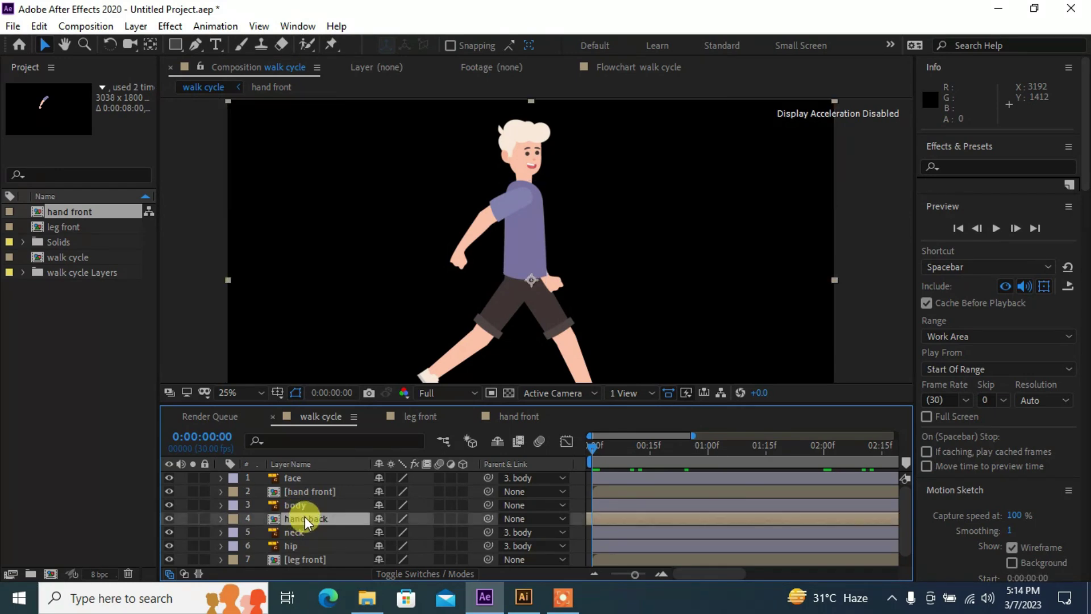
scroll(307, 515, "down", 1)
left_click_drag(313, 506, 315, 563)
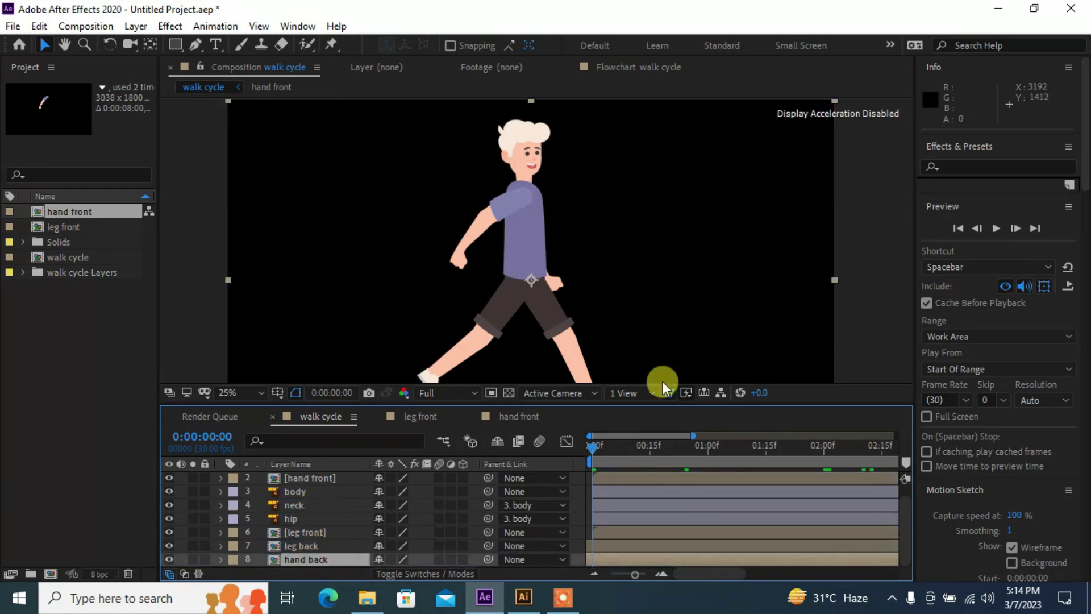
left_click(836, 307)
mouse_move(591, 448)
left_mouse_down()
mouse_move(752, 435)
mouse_move(702, 454)
mouse_move(576, 458)
left_mouse_up()
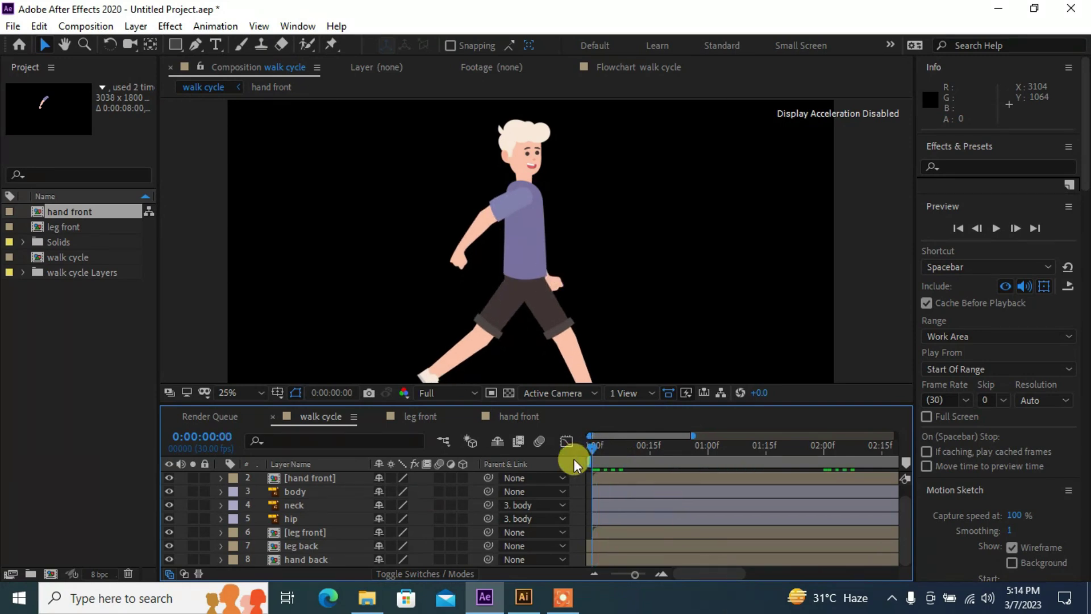
- Shift the hand back layer later in time so the back arm is stretched forward at 0:00:00:00
left_click_drag(622, 558, 665, 569)
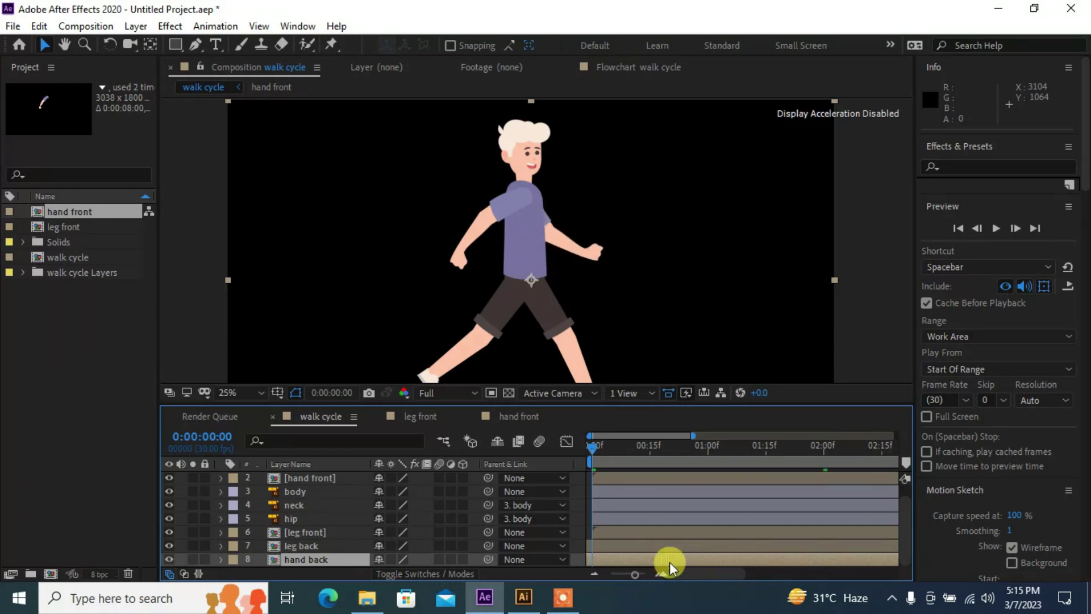
left_click(844, 332)
left_click_drag(594, 439, 567, 441)
- Fit the whole composition in the viewer and scrub through the walk cycle to check both arms against the legs
scroll(581, 309, "down", 1)
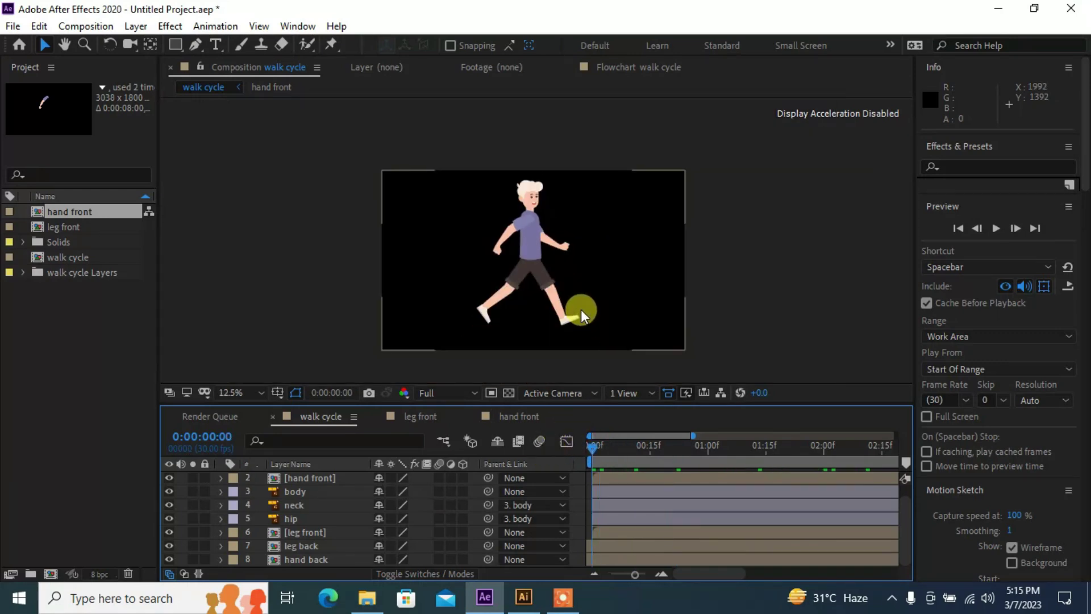
scroll(583, 306, "up", 1)
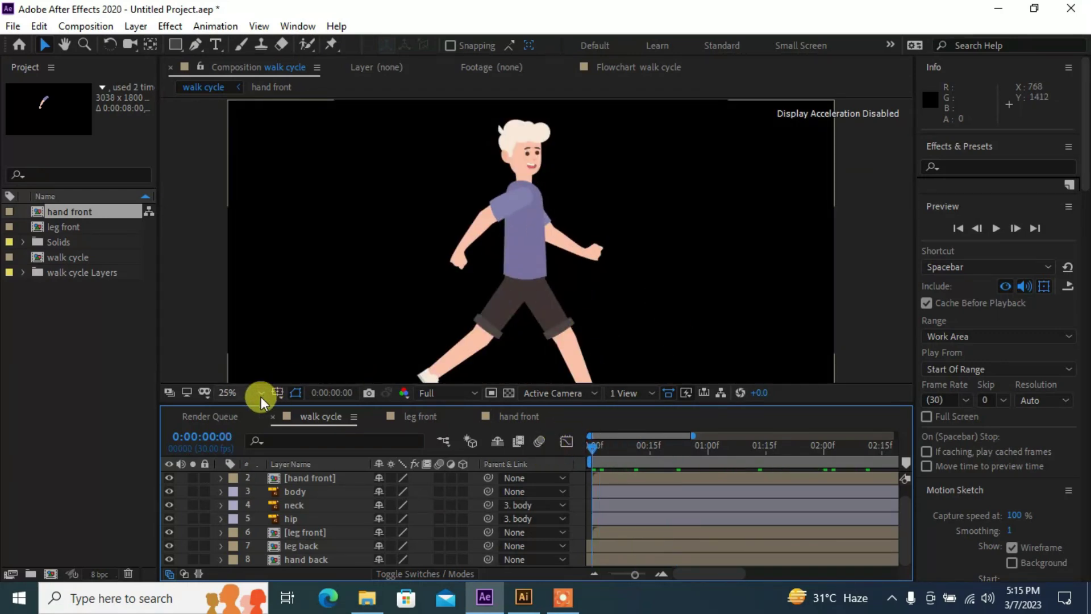
left_click(236, 388)
left_click(253, 120)
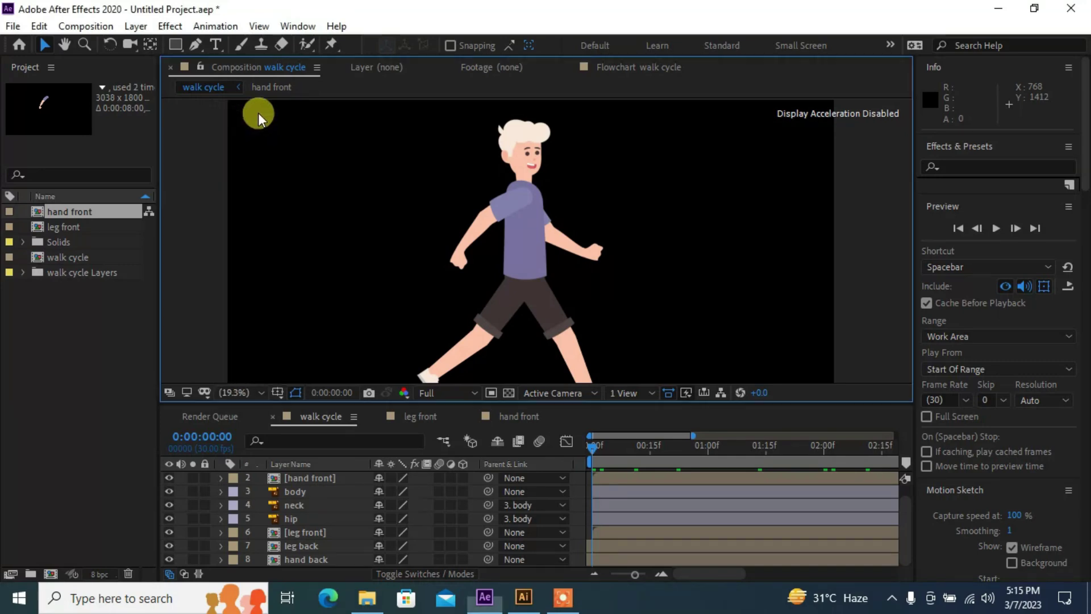
left_click_drag(592, 442, 859, 447)
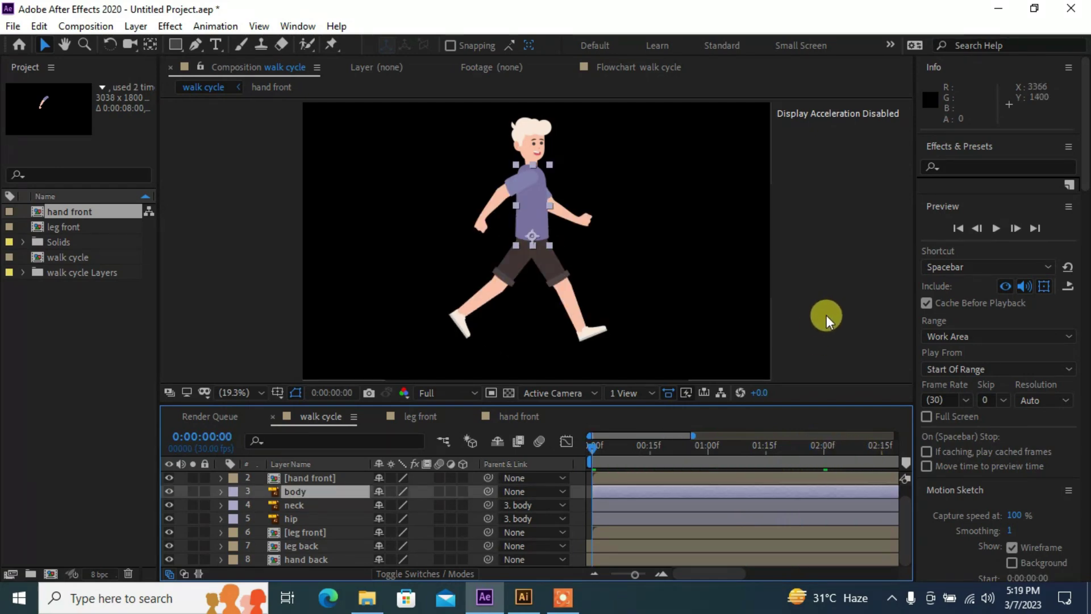
left_click(821, 315)
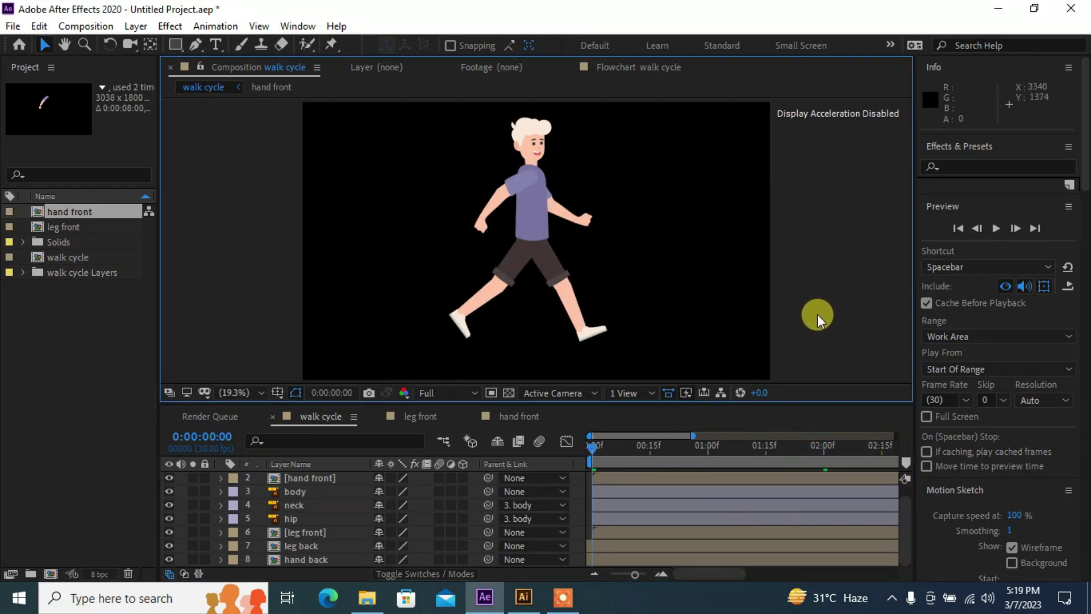
- Parent the leg front, leg back, hand back and hand front layers to body, and select the body layer
left_click(334, 563)
left_click(336, 530, "shift")
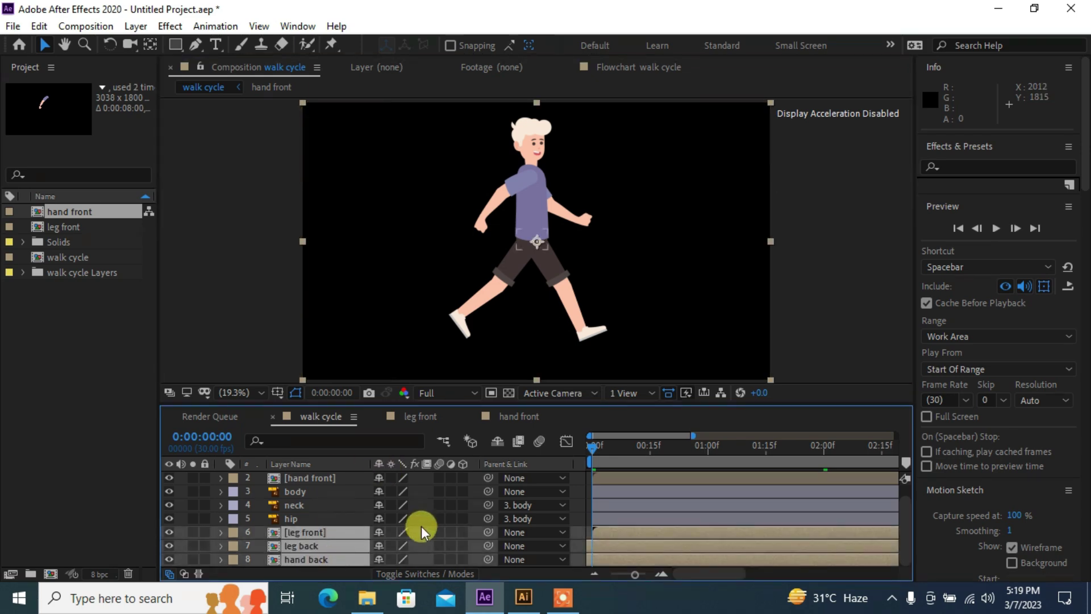
left_click_drag(488, 534, 334, 491)
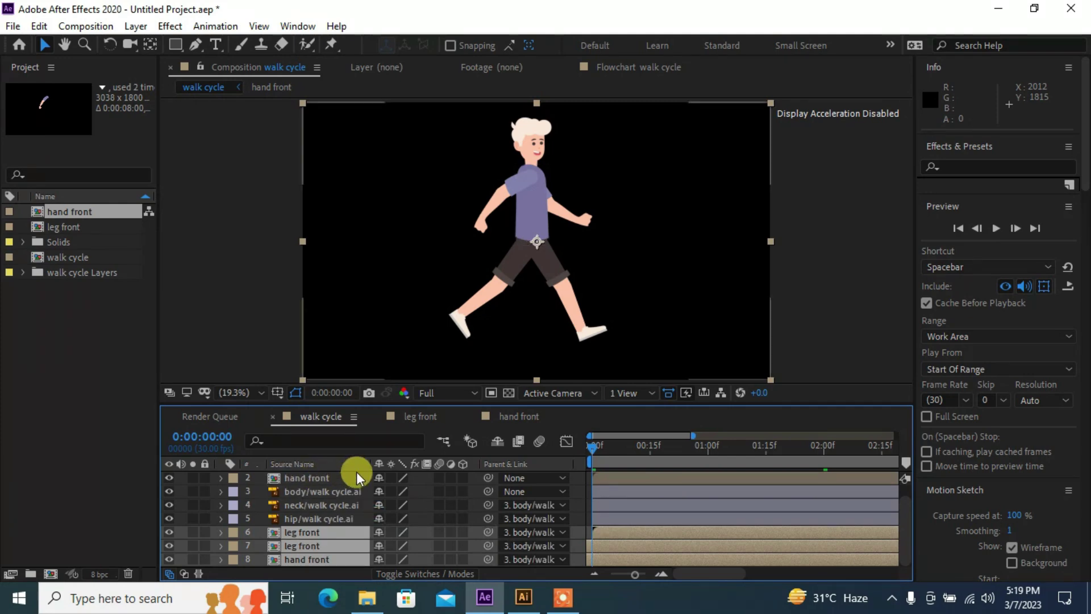
left_click(325, 481)
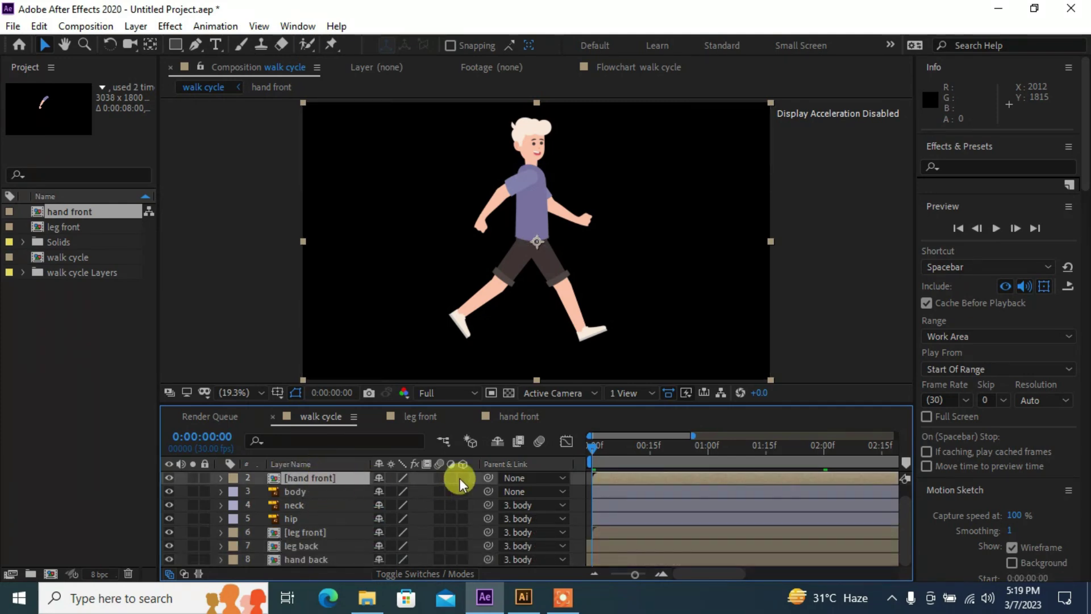
left_click_drag(486, 478, 289, 496)
left_click(284, 494)
scroll(348, 495, "up", 1)
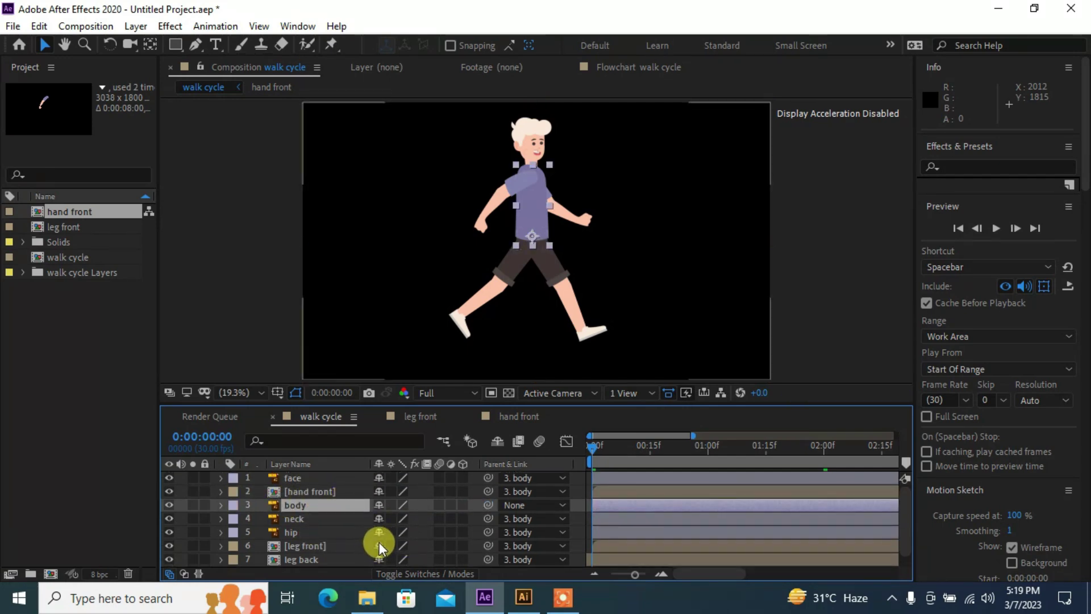
- Keyframe the body layer's Position at 0:00:00:00, 0:00:00:15, 0:00:01:00, 0:00:01:15 and 0:00:02:00
key("p")
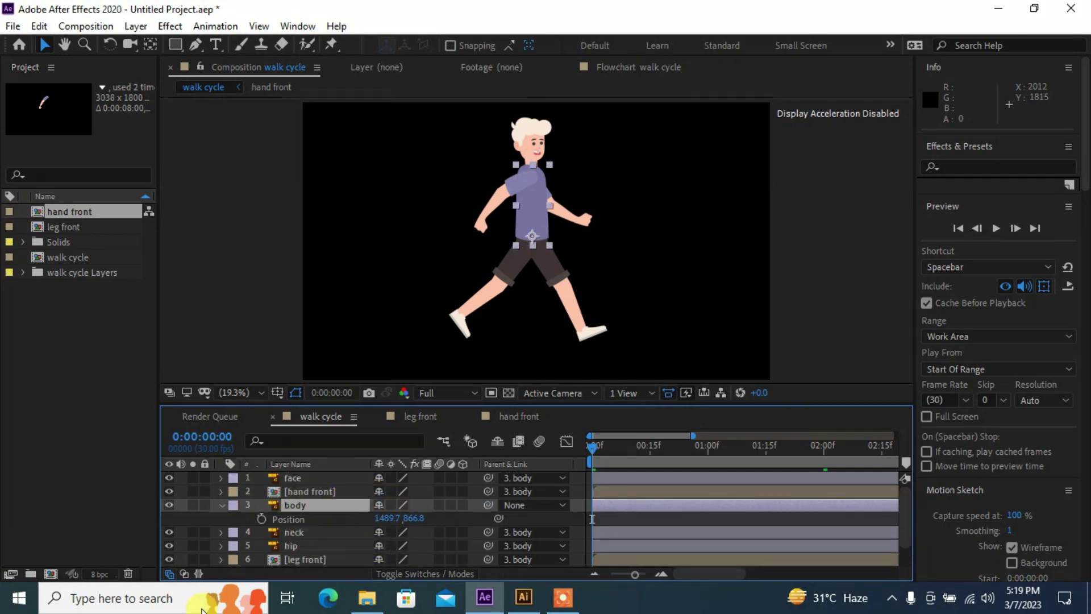
left_click(261, 518)
left_click_drag(609, 452, 650, 469)
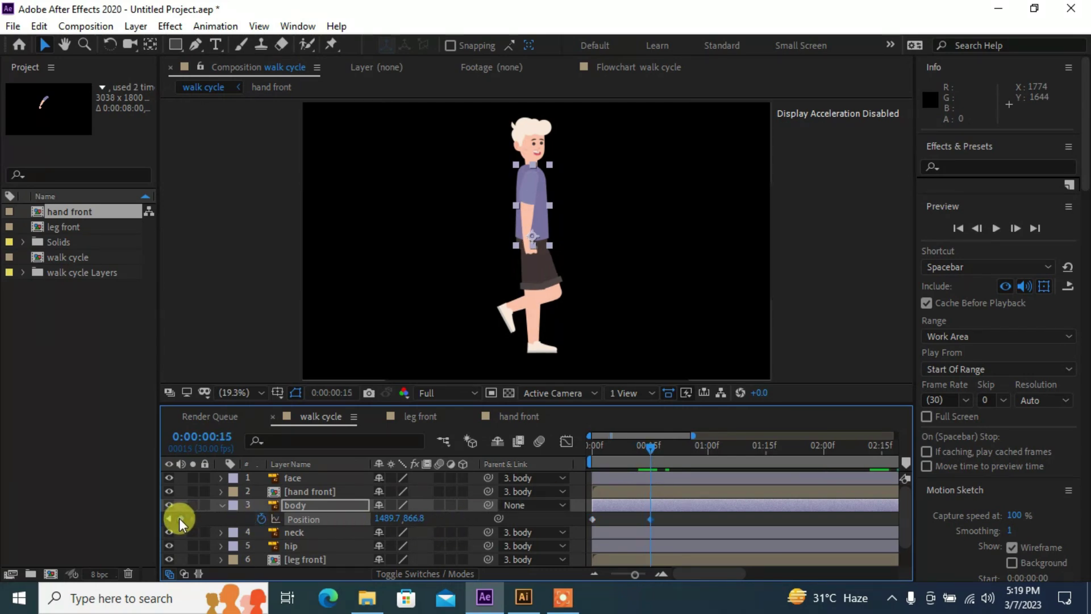
left_click(709, 449)
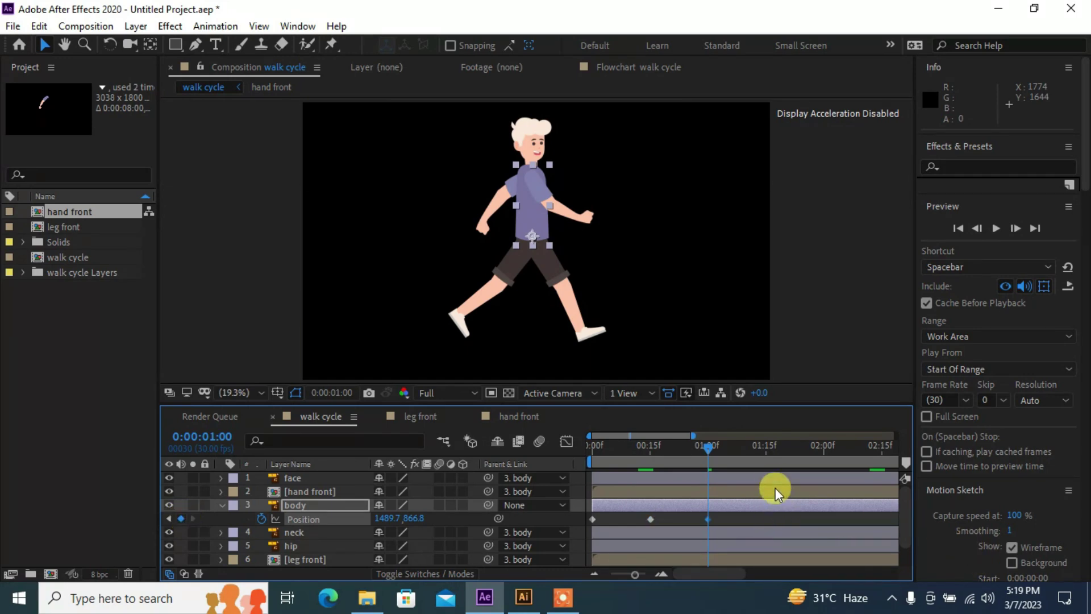
left_click(764, 456)
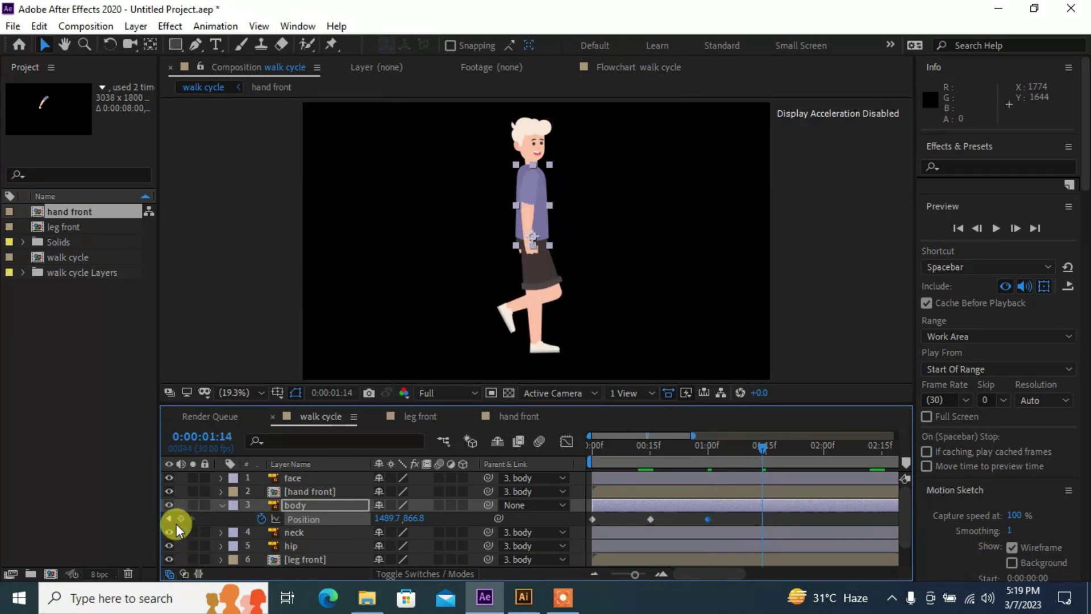
left_click(799, 477)
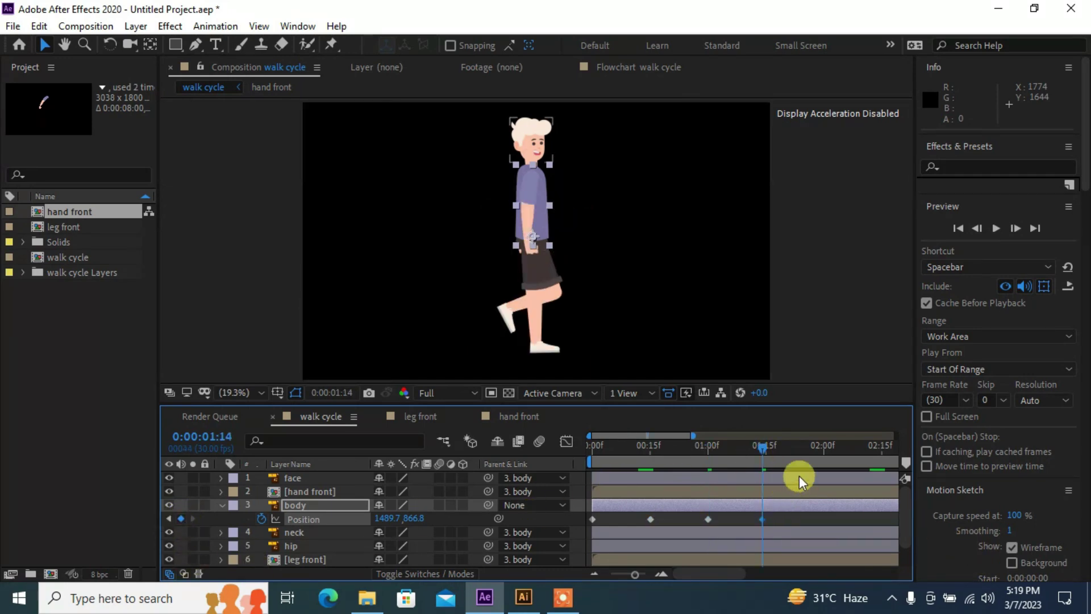
left_click(821, 449)
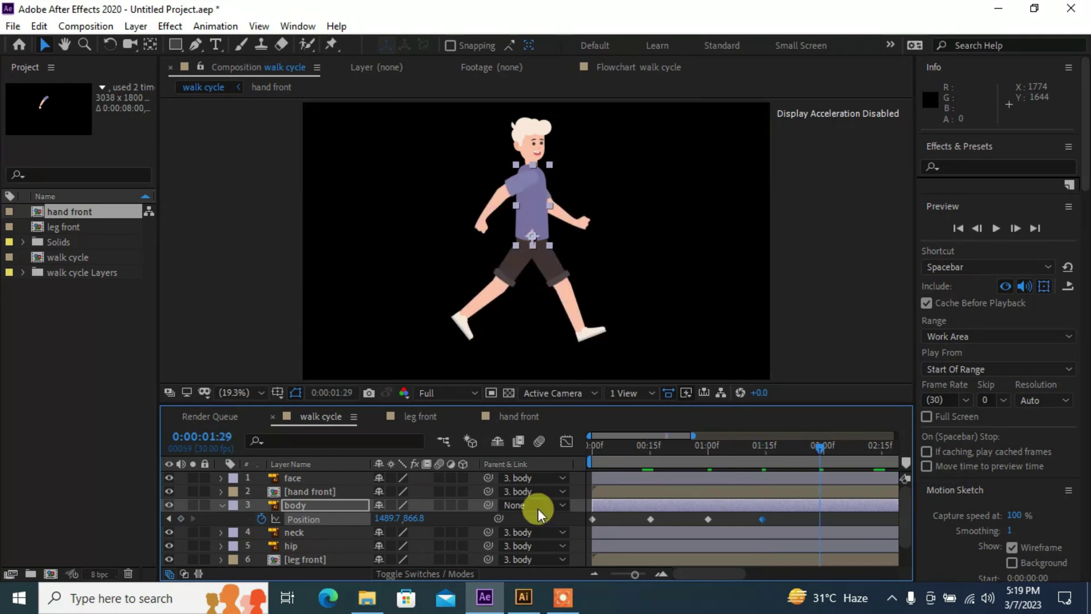
left_click(823, 453)
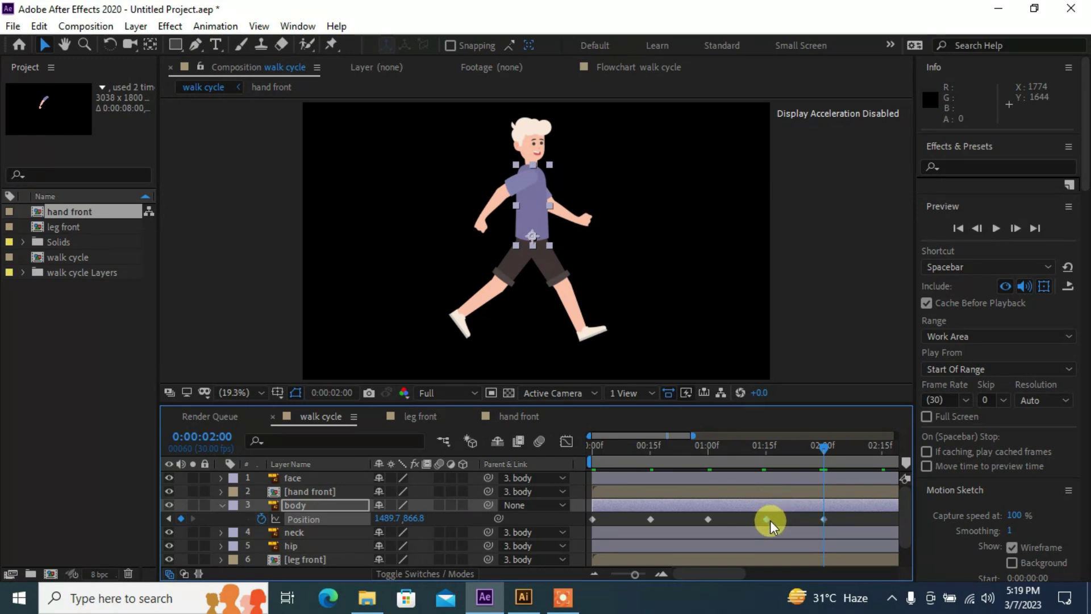
left_click_drag(763, 519, 769, 519)
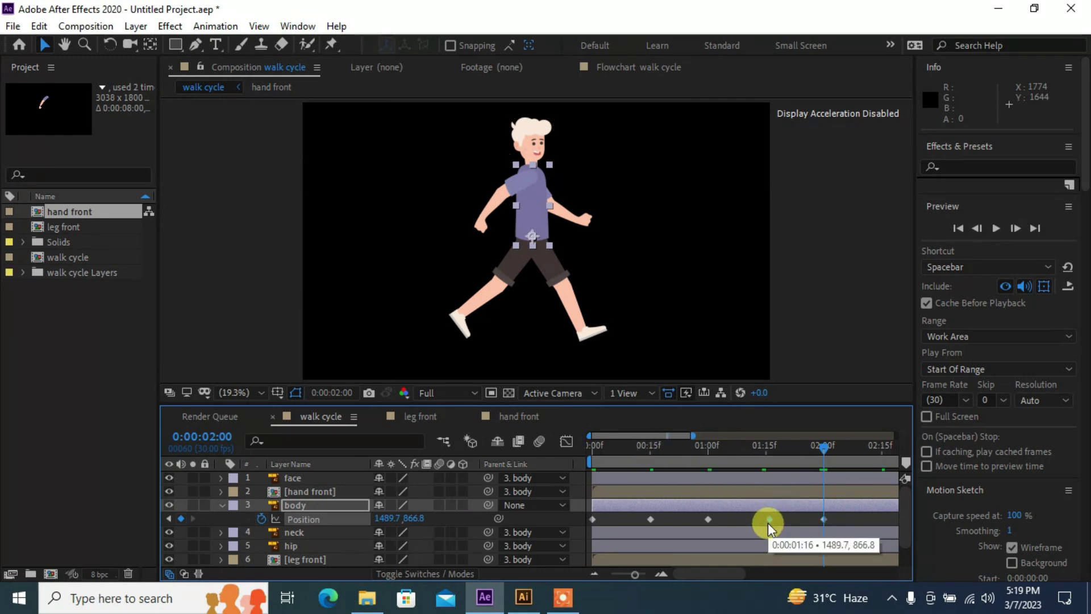
- Lower the body at 0:00:00:15 by setting its Position Y value to 914.8
left_click_drag(645, 445, 540, 469)
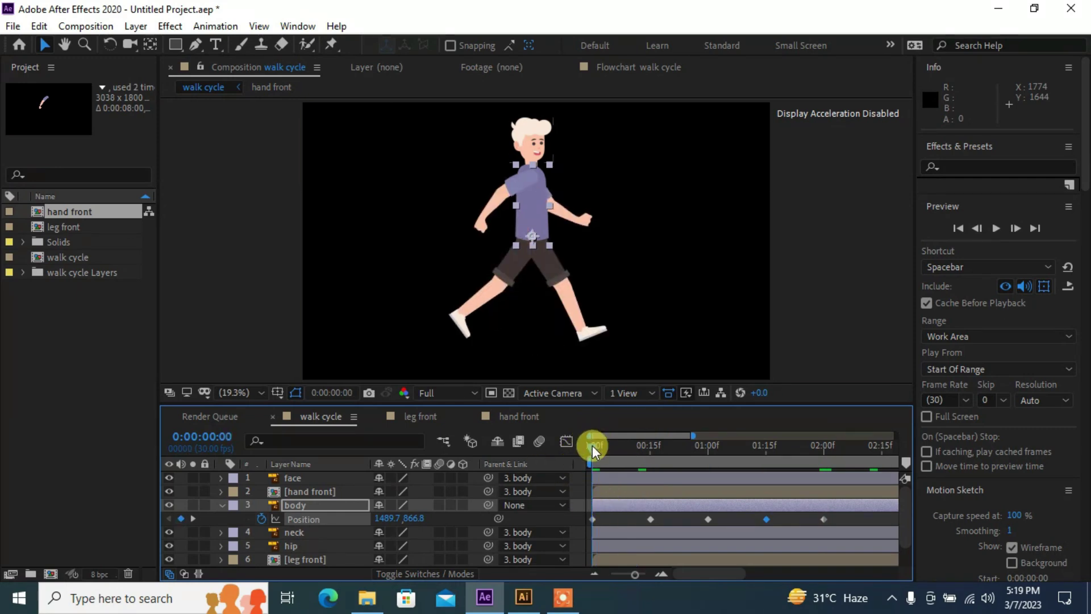
left_click_drag(614, 447, 649, 450)
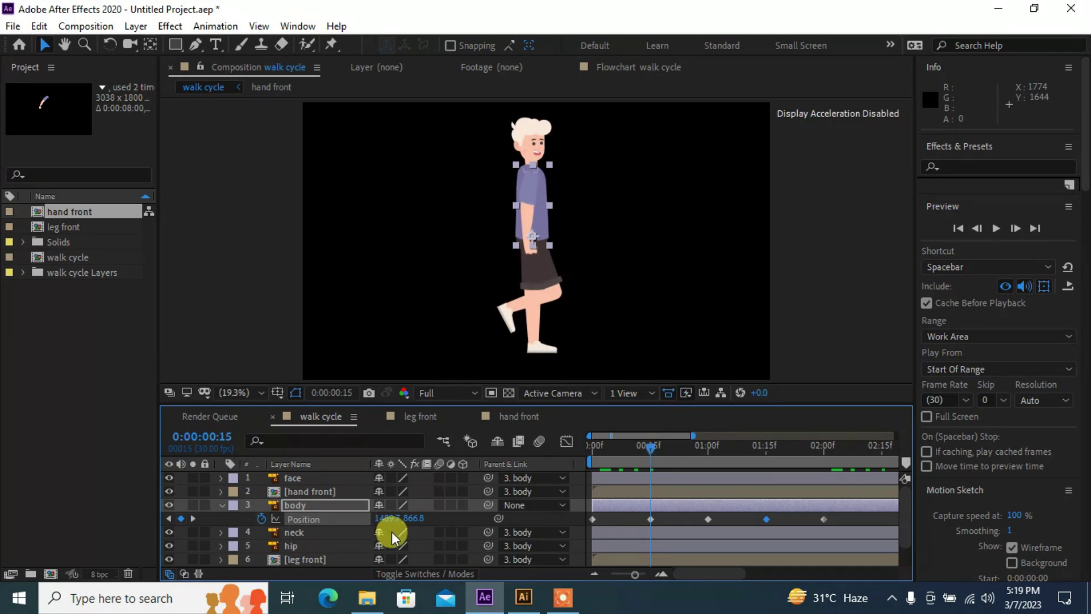
left_click_drag(406, 517, 465, 510)
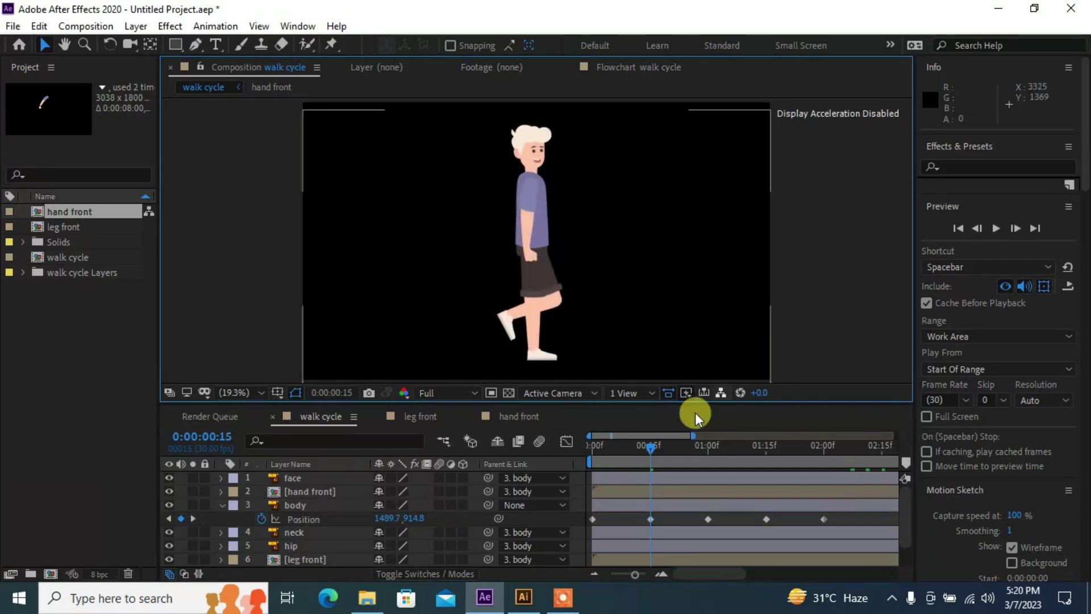
- Lower the body at 0:00:01:15 to a Position Y value of 955.8 and scrub through the walk to check the bounce
left_click_drag(643, 448, 765, 478)
left_click(381, 521)
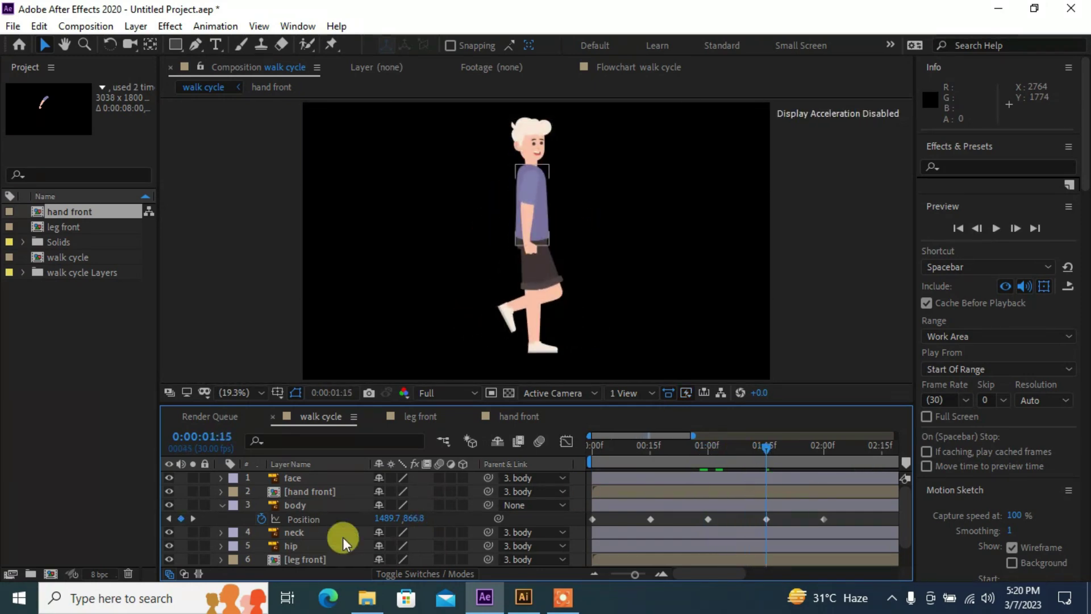
left_click_drag(412, 524, 465, 537)
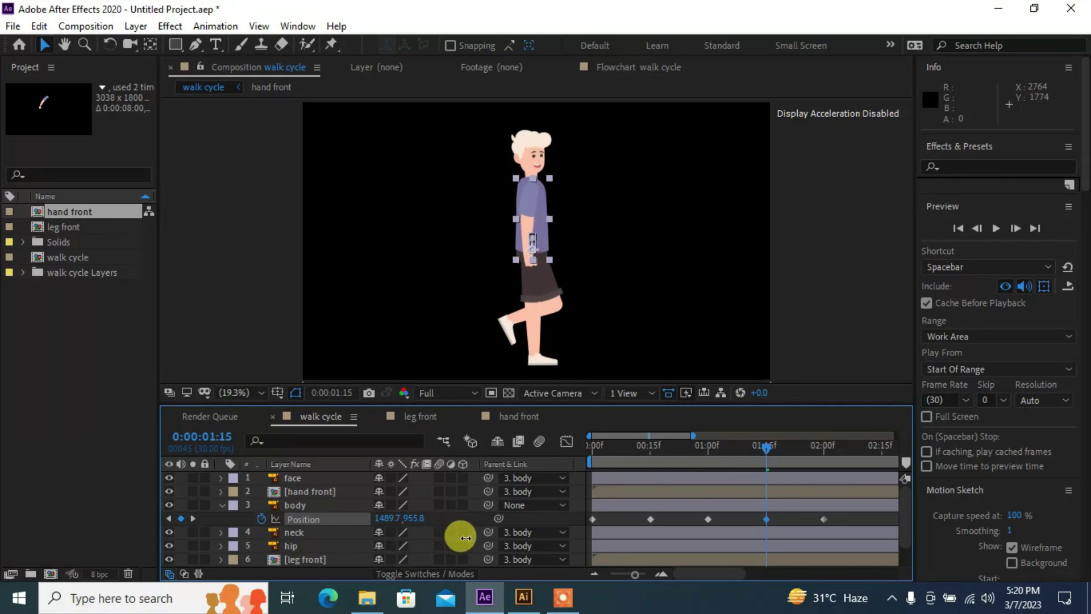
left_click(818, 309)
left_click_drag(703, 459, 524, 475)
left_click_drag(600, 448, 533, 465)
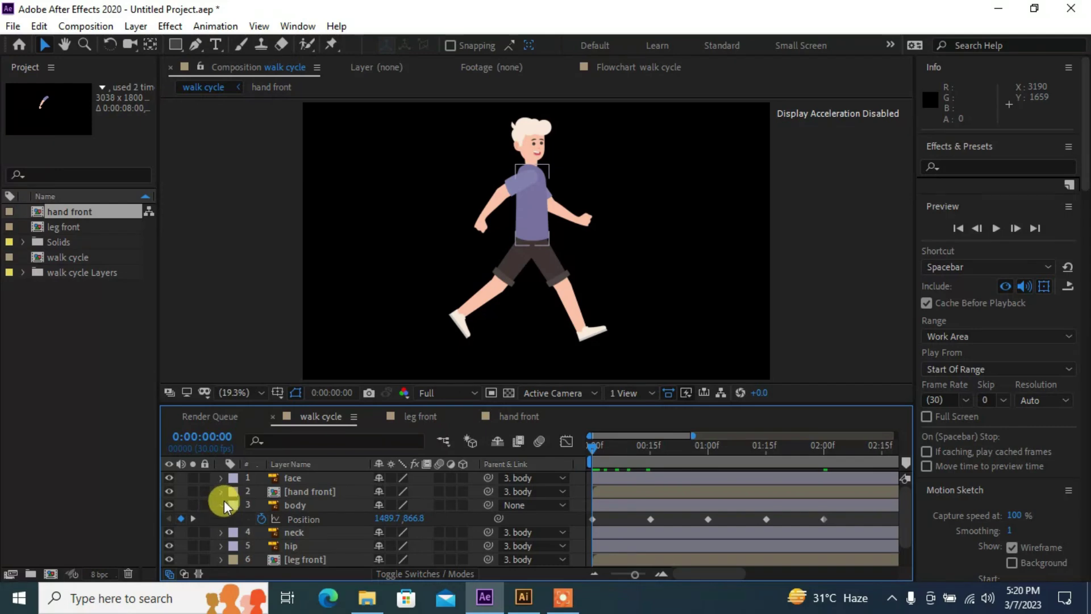
- Apply Easy Ease to all five Position keyframes of the body layer
left_click_drag(567, 519, 844, 526)
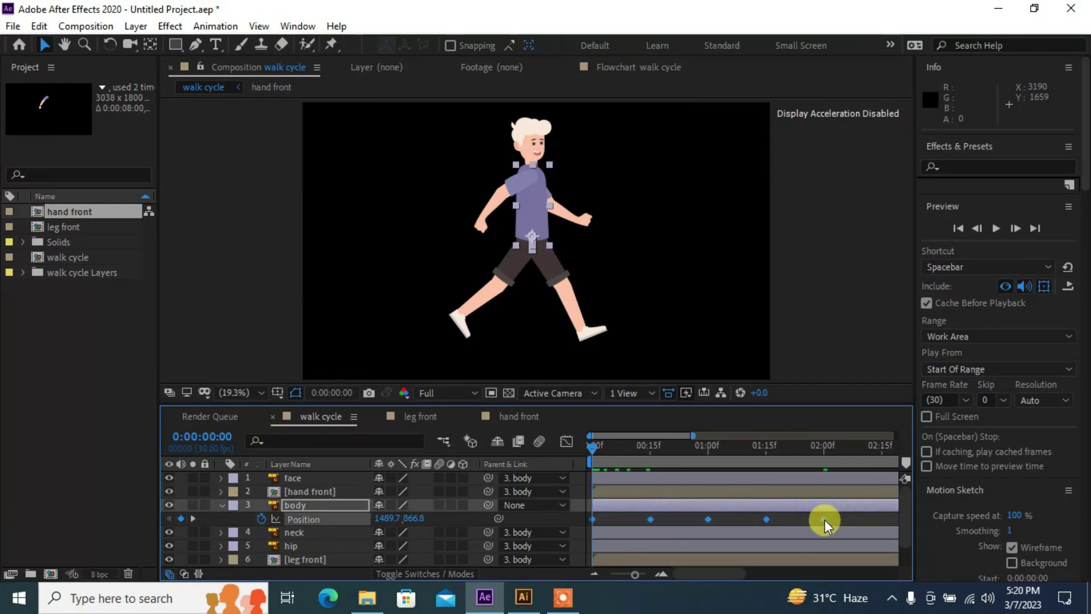
right_click(824, 519)
mouse_move(837, 514)
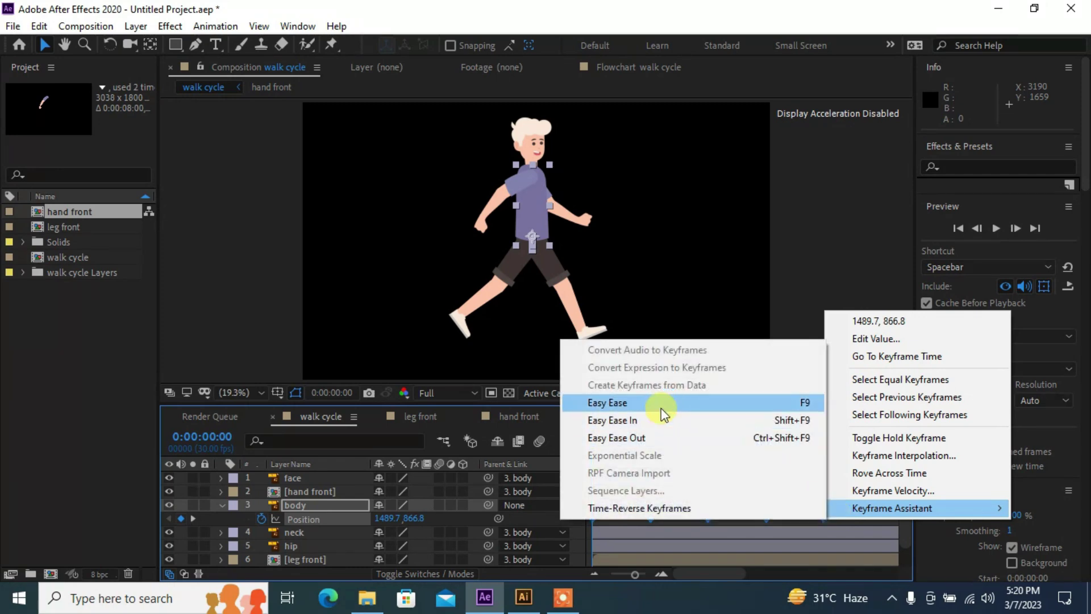
left_click(661, 405)
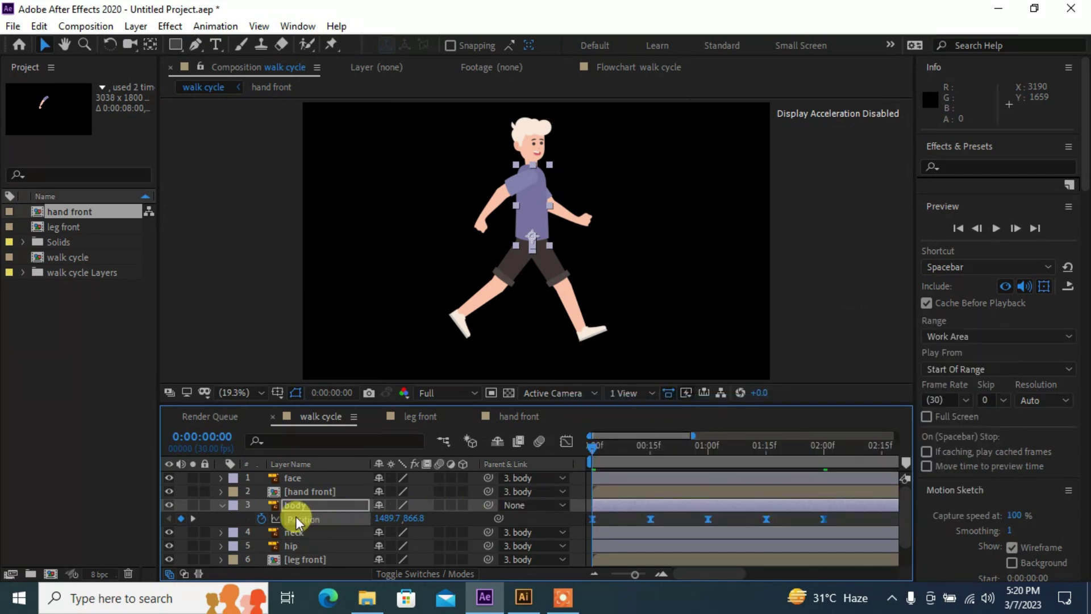
- Add the expression loopOutDuration(type = "cycle", duration = 0) to the body's Position and scrub to check the loop
left_click(265, 520, "alt")
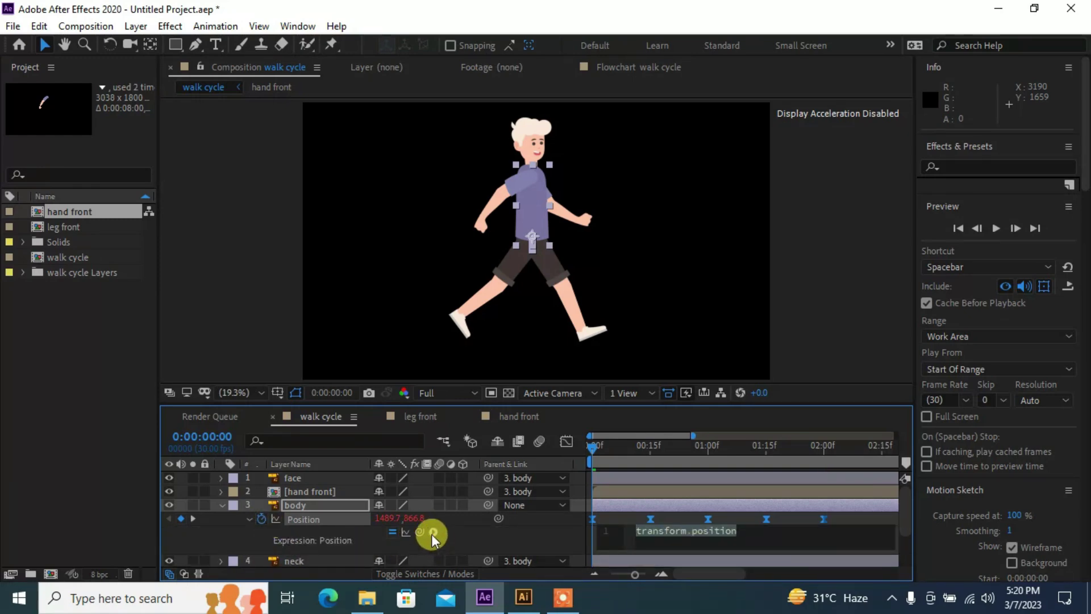
left_click(432, 532)
mouse_move(513, 432)
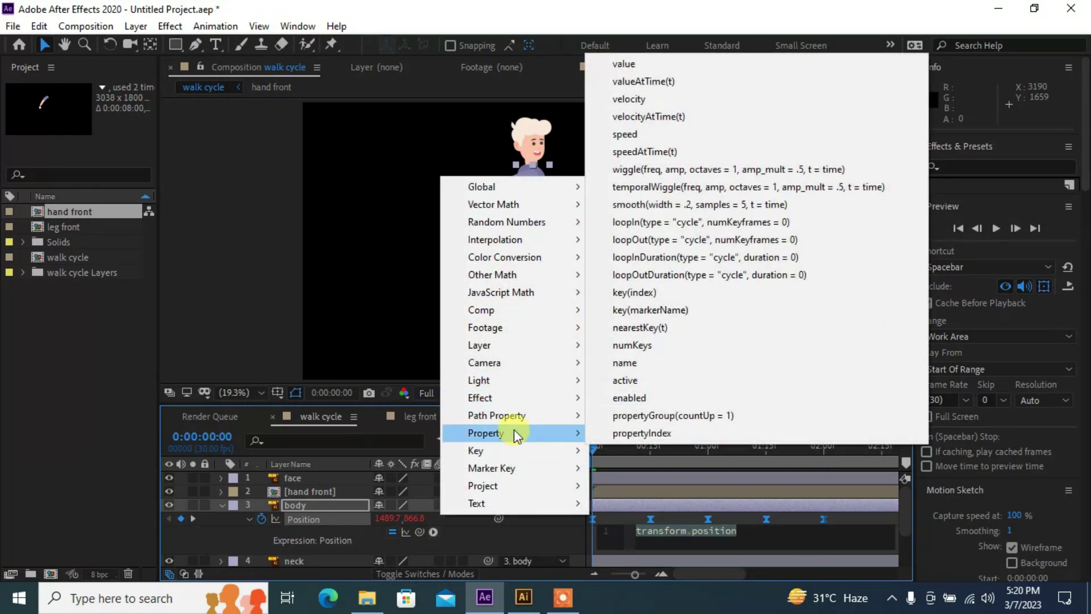
left_click(690, 276)
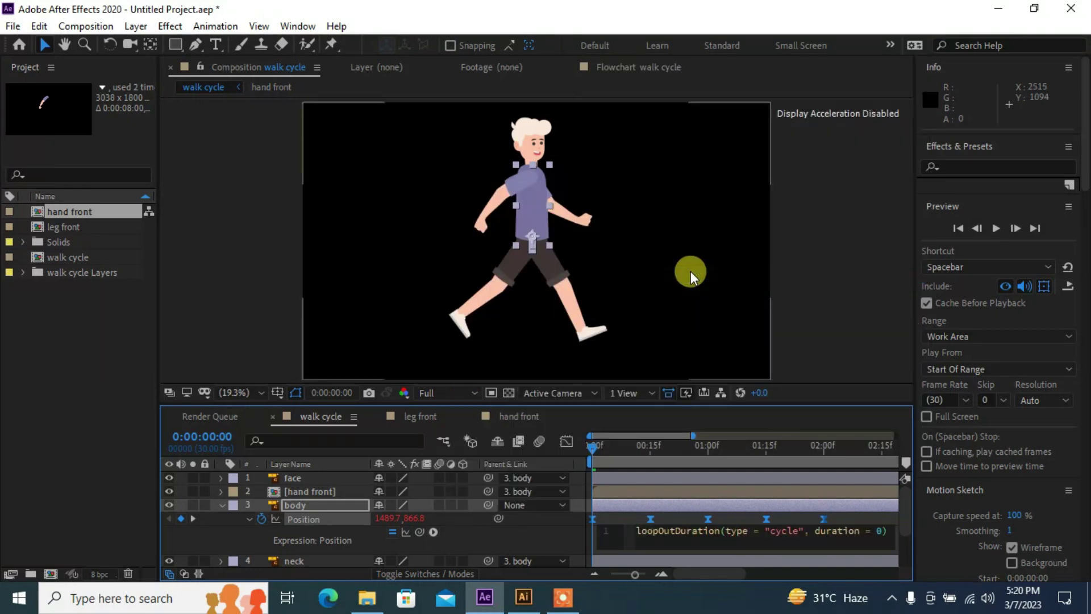
left_click(221, 506)
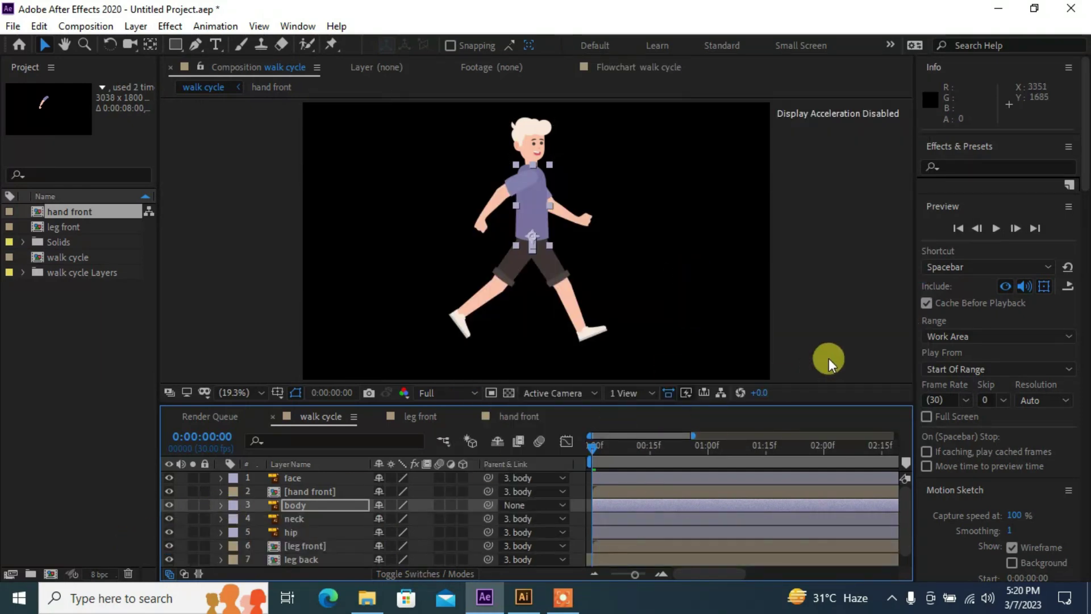
left_click(819, 364)
left_click_drag(596, 444, 569, 450)
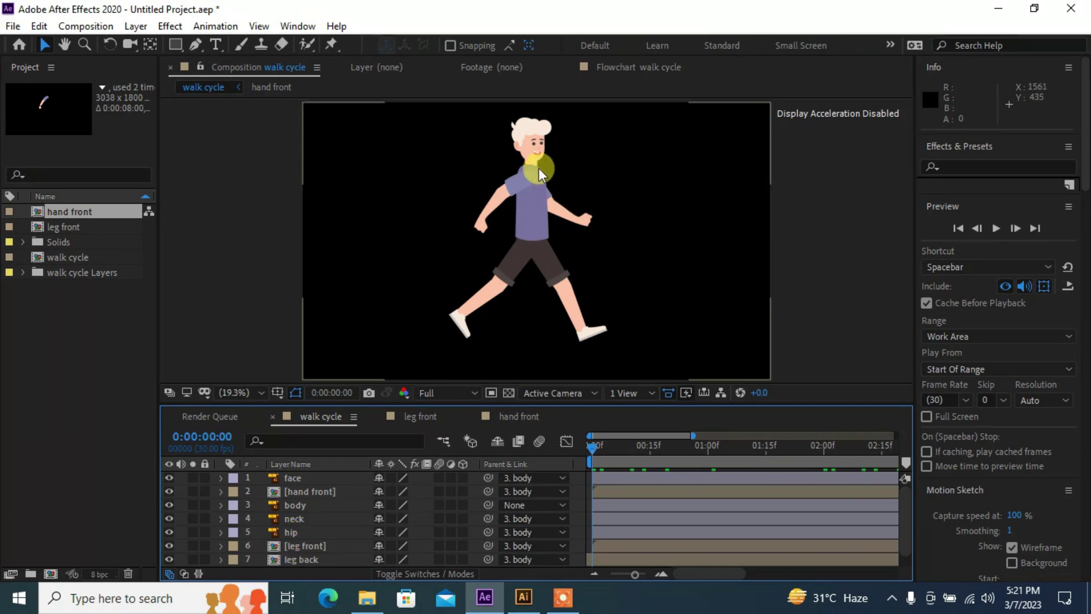
- Frame the head in the viewer and set a Rotation keyframe on the face layer at 0:00:00:00
scroll(562, 124, "up", 2)
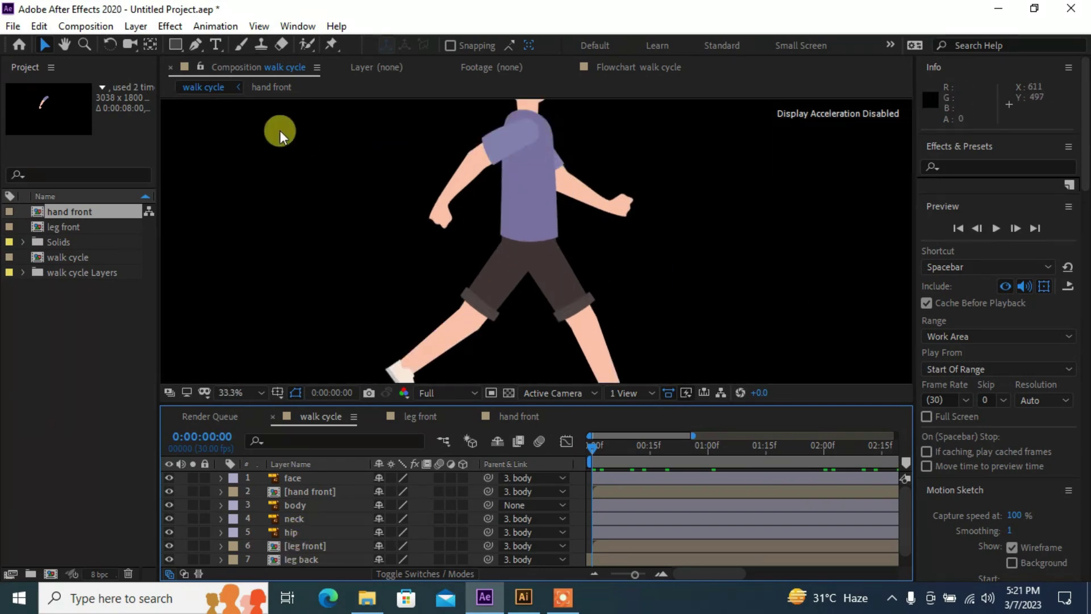
left_click(64, 44)
left_click_drag(630, 163, 577, 304)
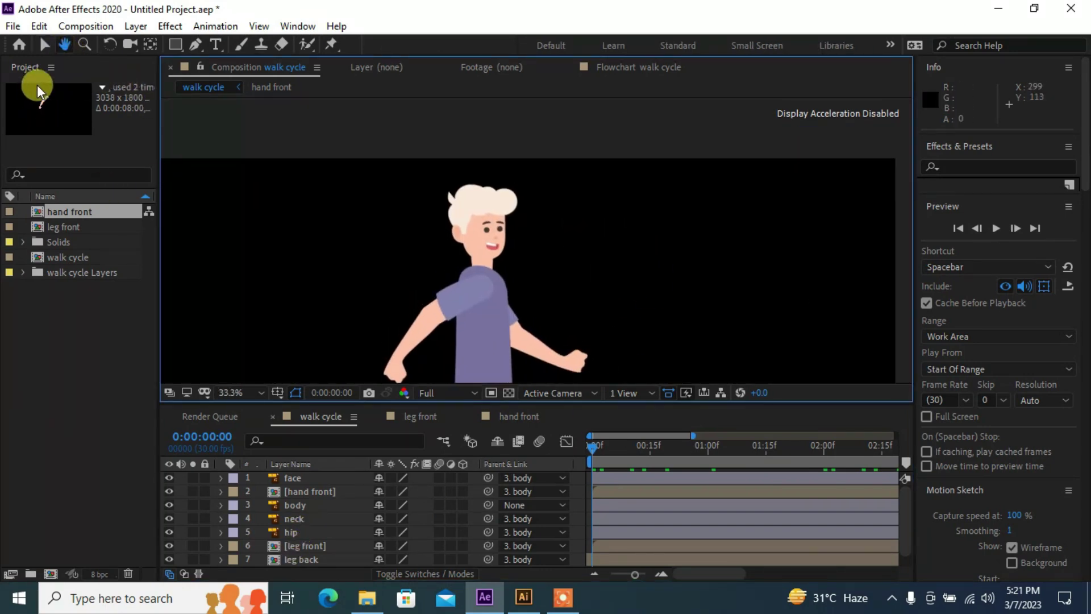
left_click(52, 46)
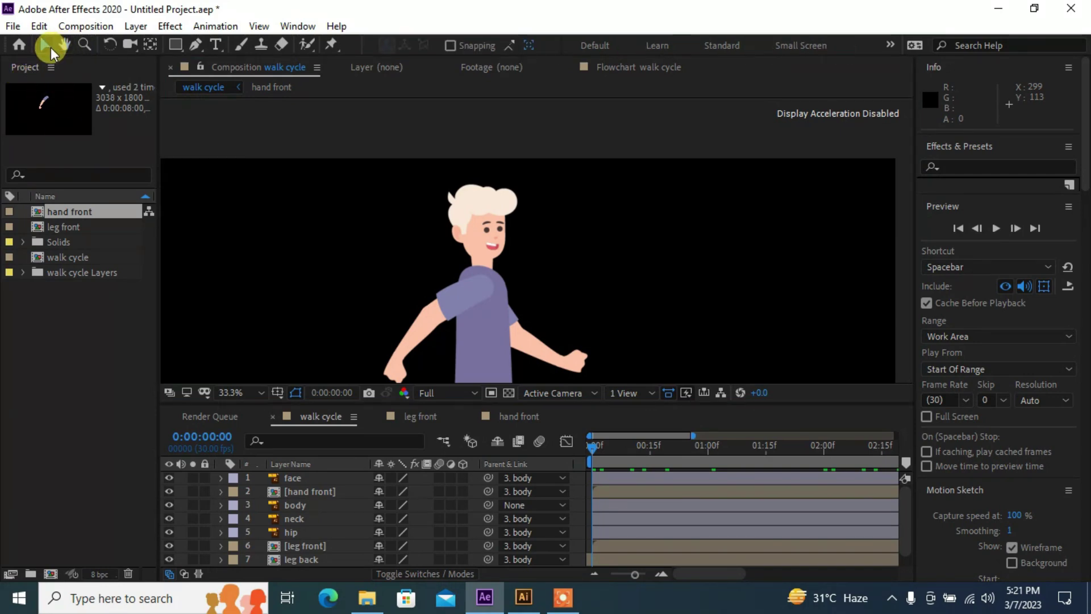
left_click(302, 478)
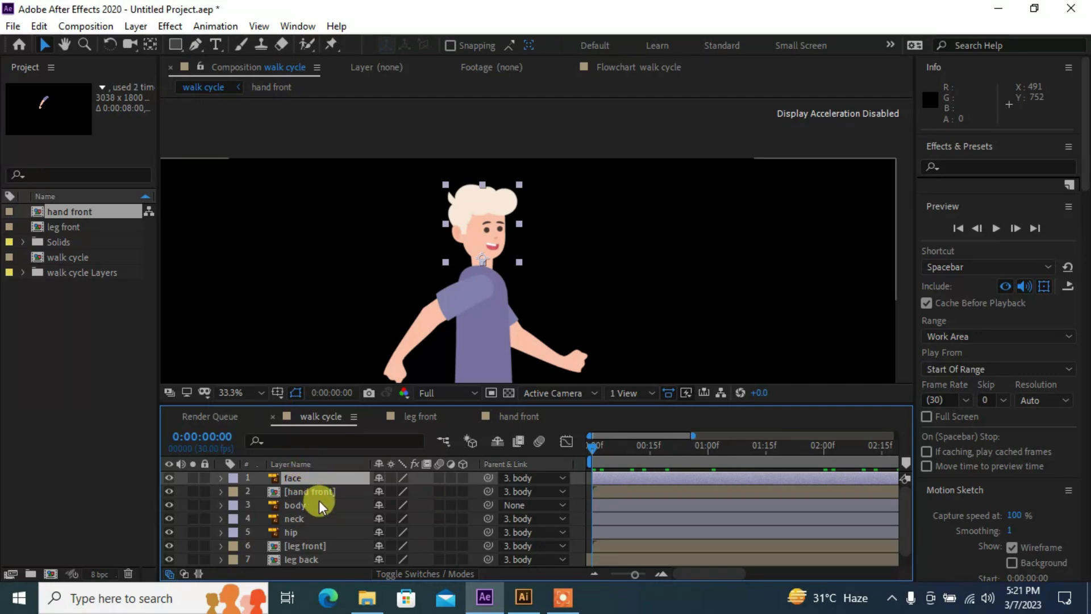
key("r")
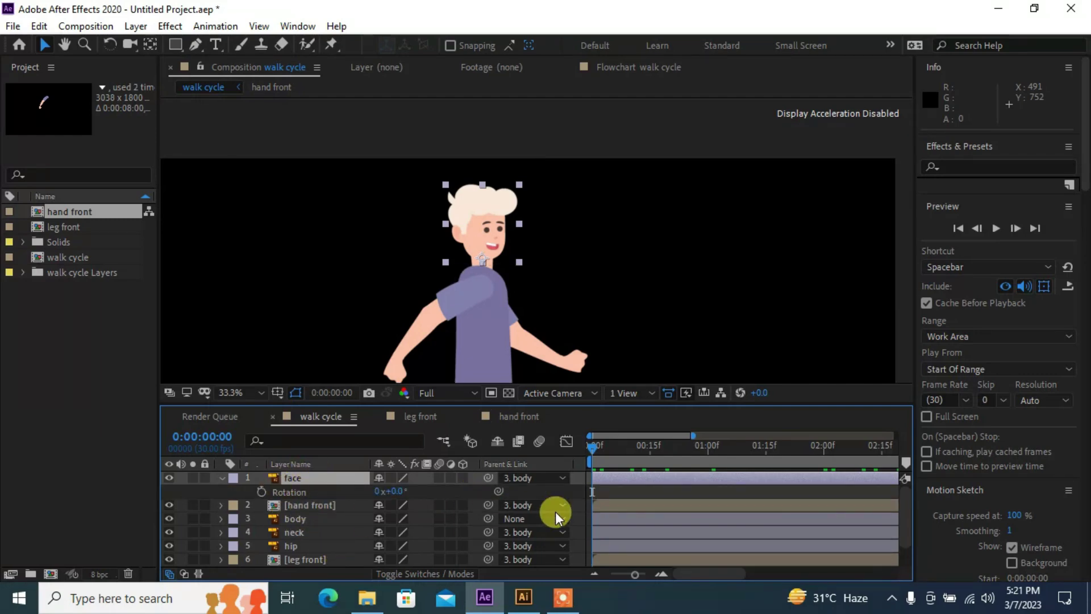
left_click(262, 491)
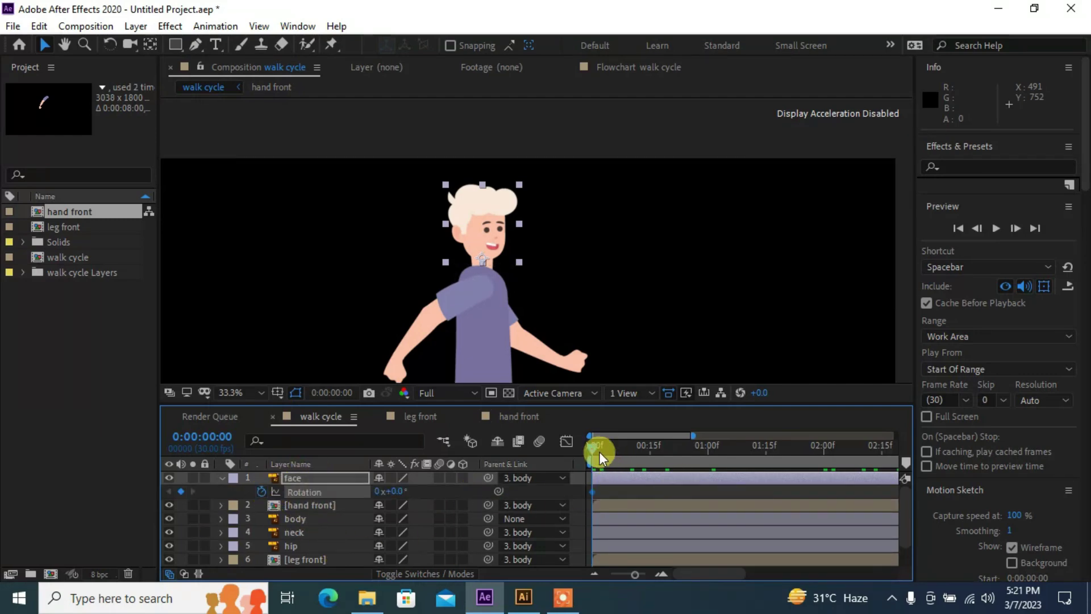
- Add Rotation keyframes to the face layer at 0:00:00:15, 0:00:01:00, 0:00:01:15 and 0:00:02:00
left_click_drag(591, 450, 648, 452)
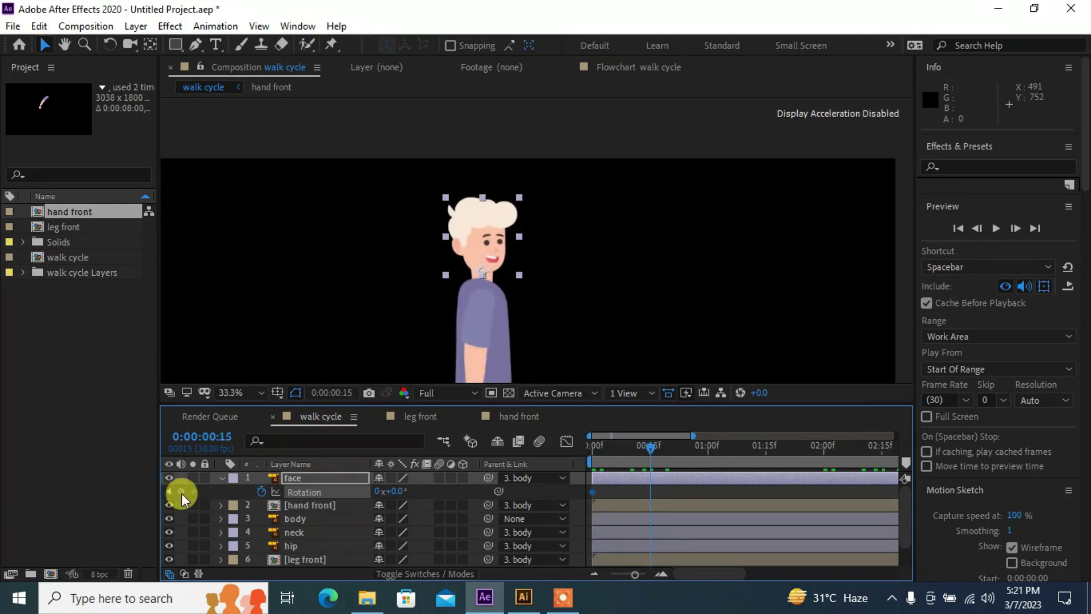
left_click(707, 452)
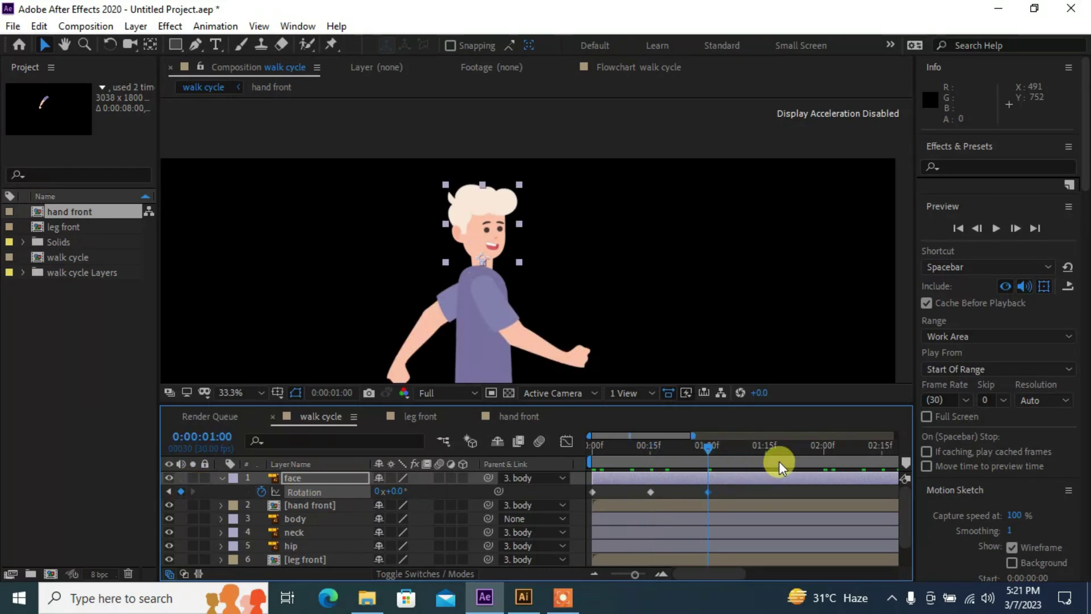
left_click(763, 453)
left_click(764, 453)
left_click(180, 492)
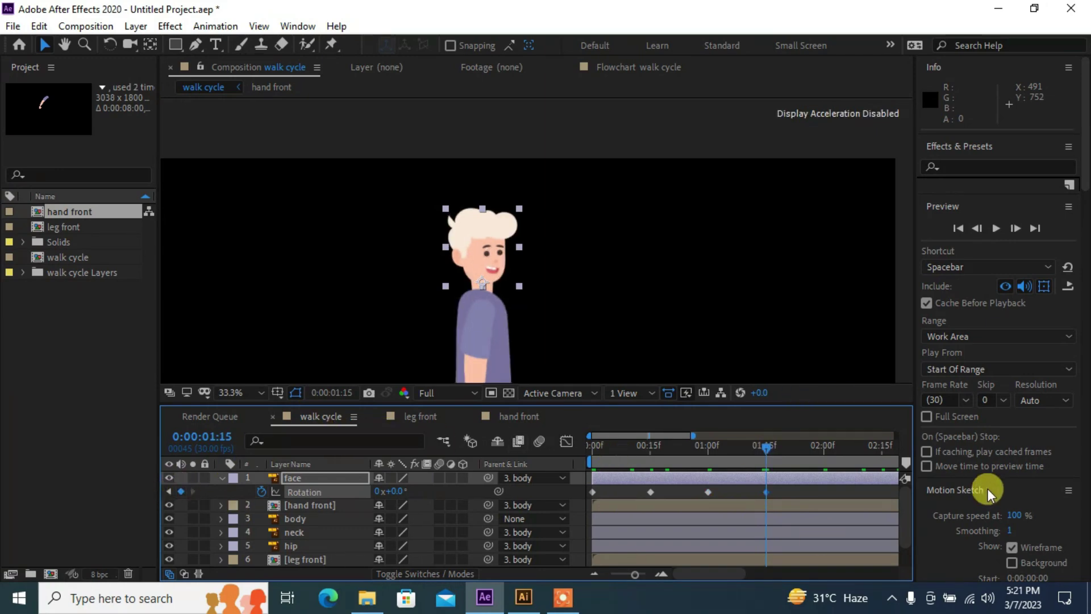
left_click(821, 448)
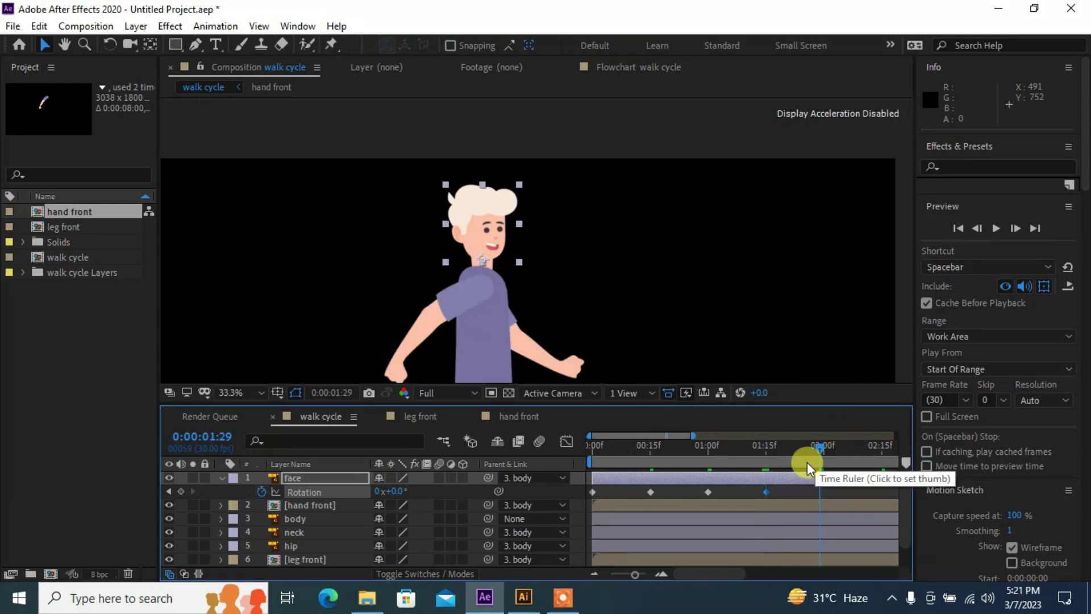
left_click(823, 451)
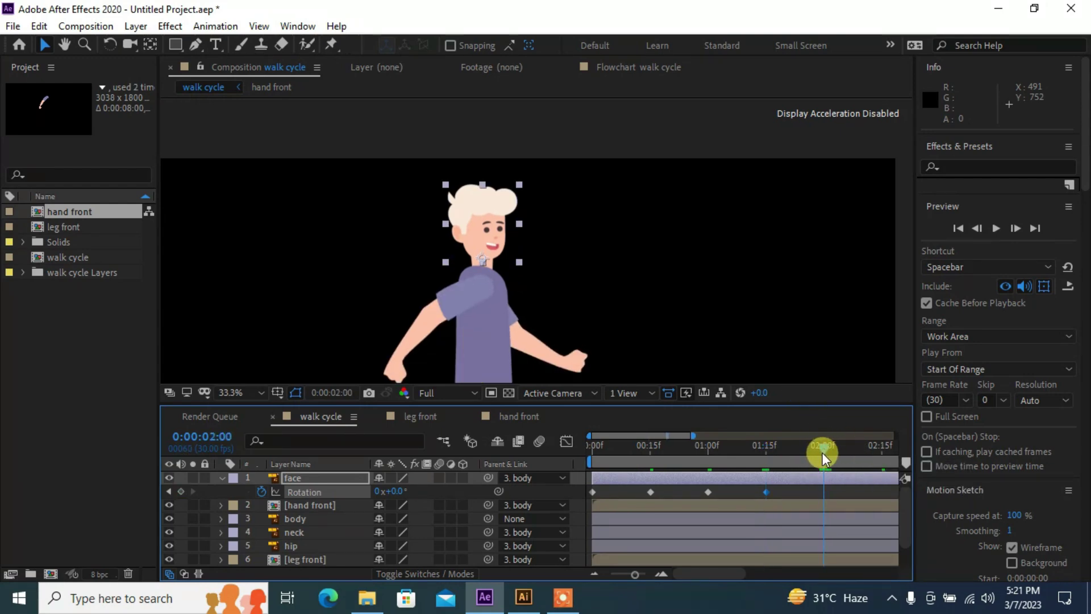
left_click(180, 491)
- Set the face layer's Rotation to 11° at the 0:00:00:15 keyframe so the head tilts forward
left_click_drag(605, 442, 582, 455)
left_click(758, 214)
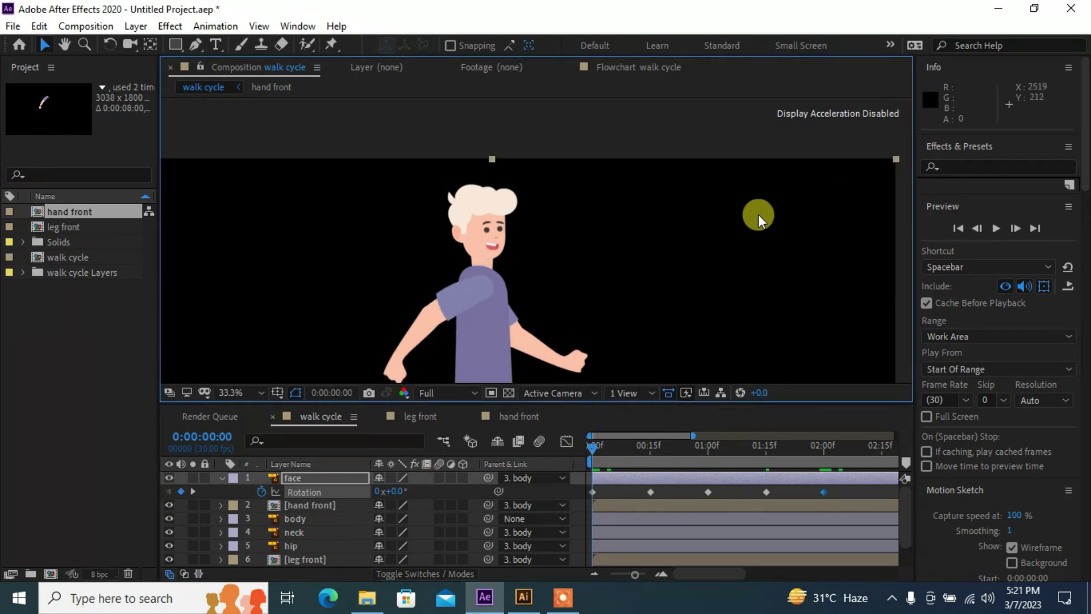
left_click_drag(597, 445, 653, 454)
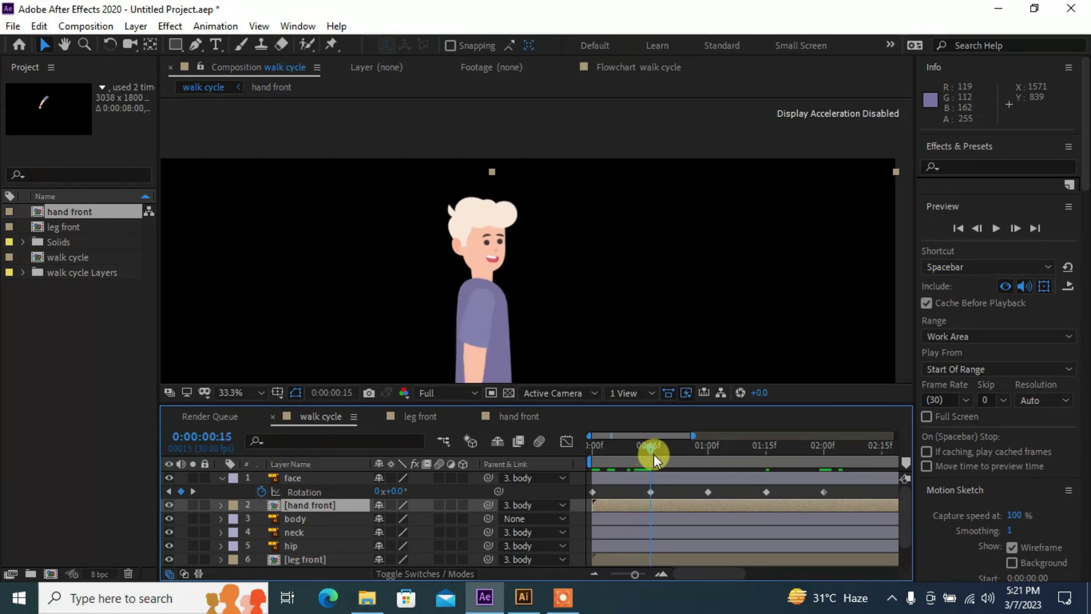
left_click(353, 482)
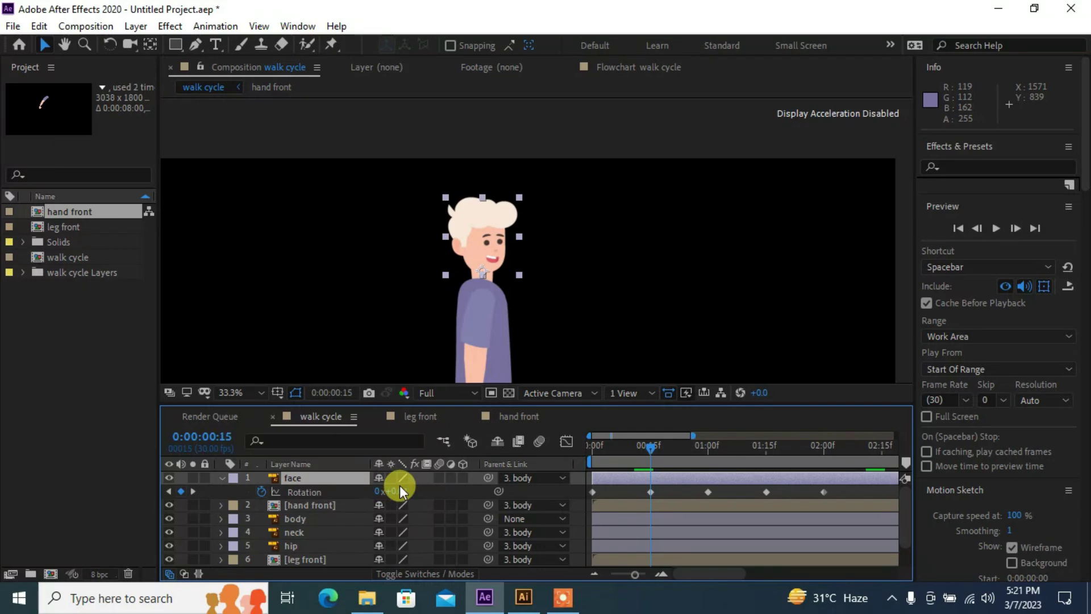
left_click_drag(398, 487, 397, 480)
left_click(695, 269)
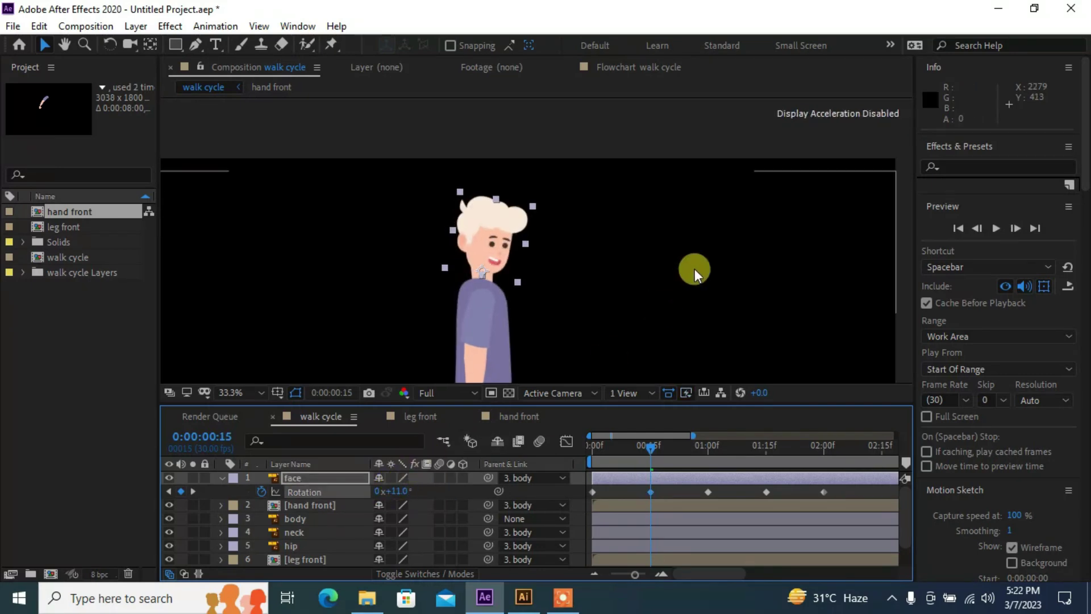
- Set the face layer's Rotation to 9° at the 0:00:01:15 keyframe
left_click_drag(654, 445, 756, 499)
left_click_drag(652, 433, 621, 436)
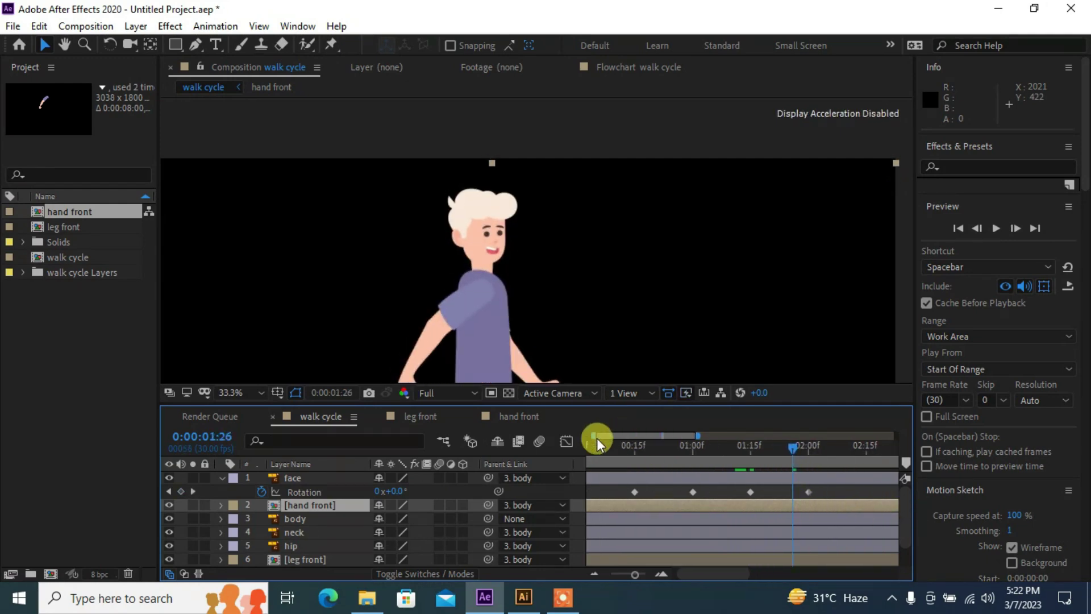
left_click(765, 447)
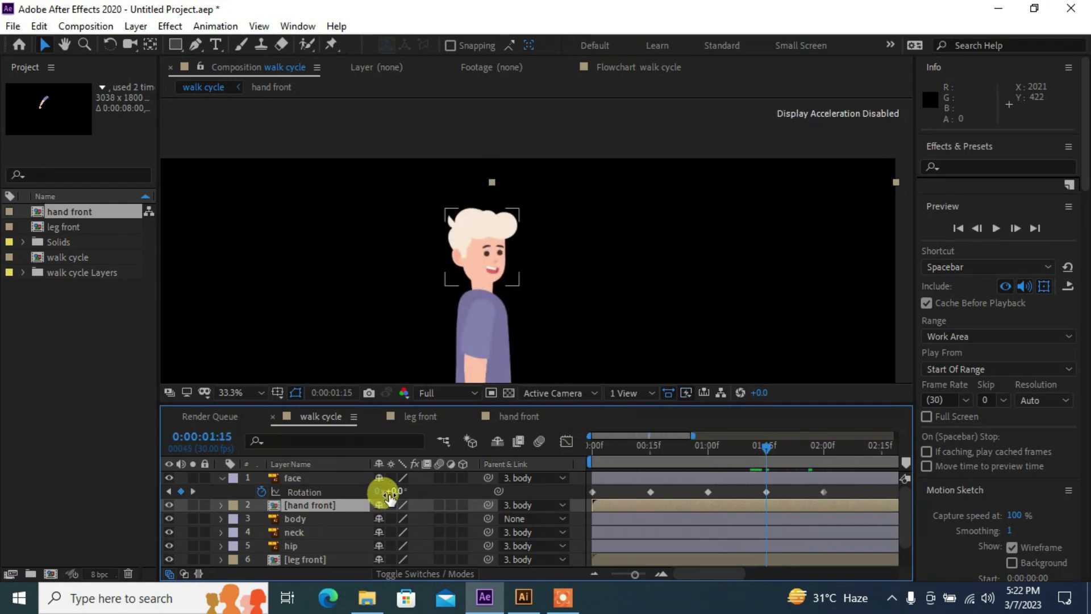
left_click_drag(390, 496, 394, 490)
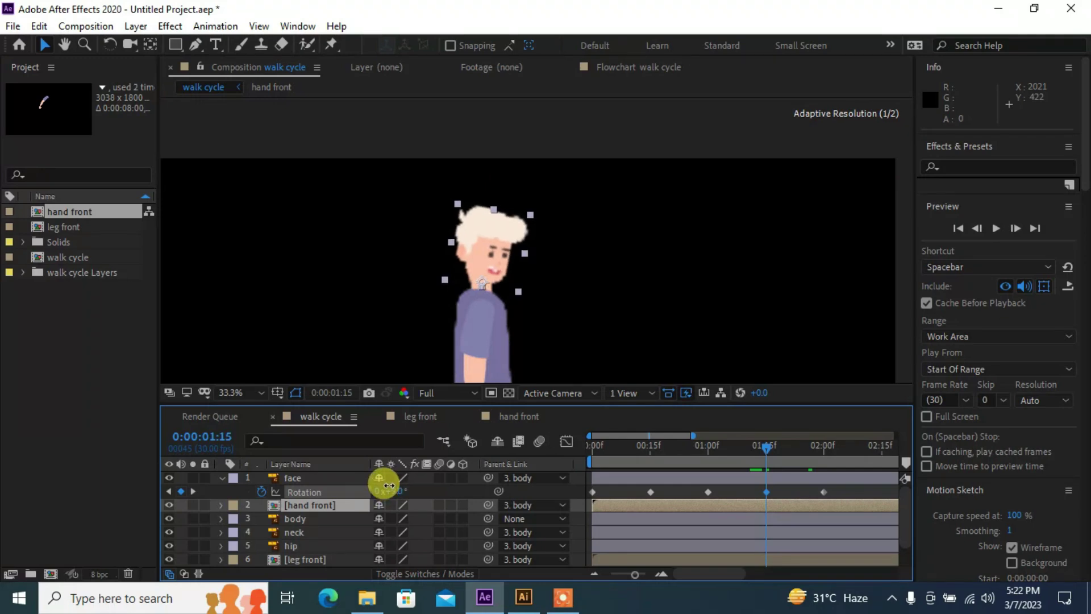
- Tilt the face layer backward to -7° at 0:00:00:00 and adjust its Rotation at 0:00:01:00
left_click_drag(620, 449, 565, 479)
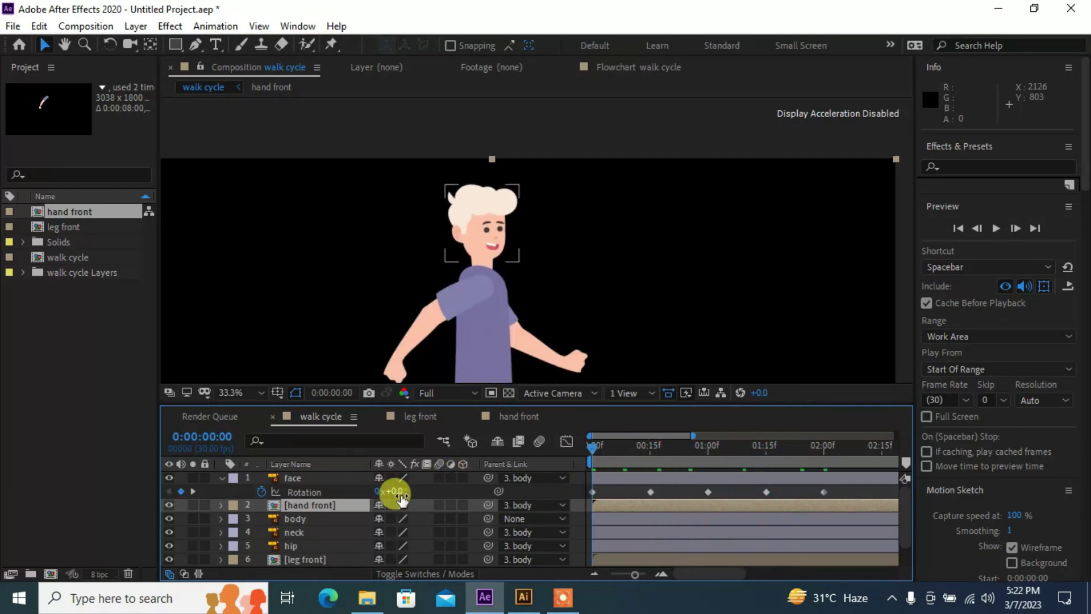
left_click_drag(394, 492, 383, 490)
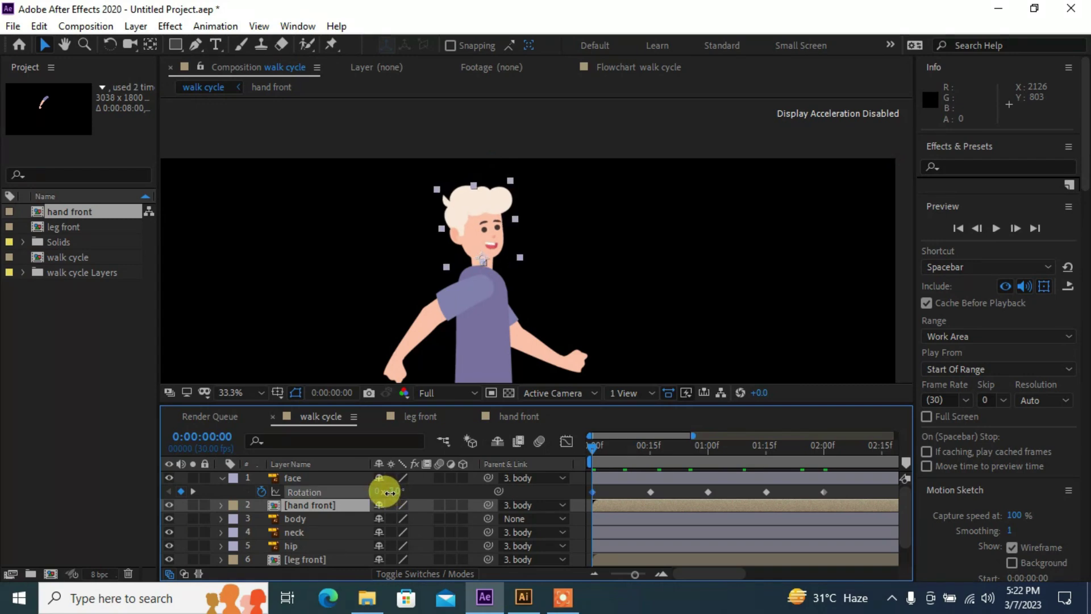
left_click(688, 317)
left_click_drag(611, 443, 711, 452)
left_click_drag(403, 493, 397, 492)
left_click(812, 248)
- Set the face layer's Rotation to -13° at the 0:00:02:00 keyframe
left_click_drag(705, 452, 820, 449)
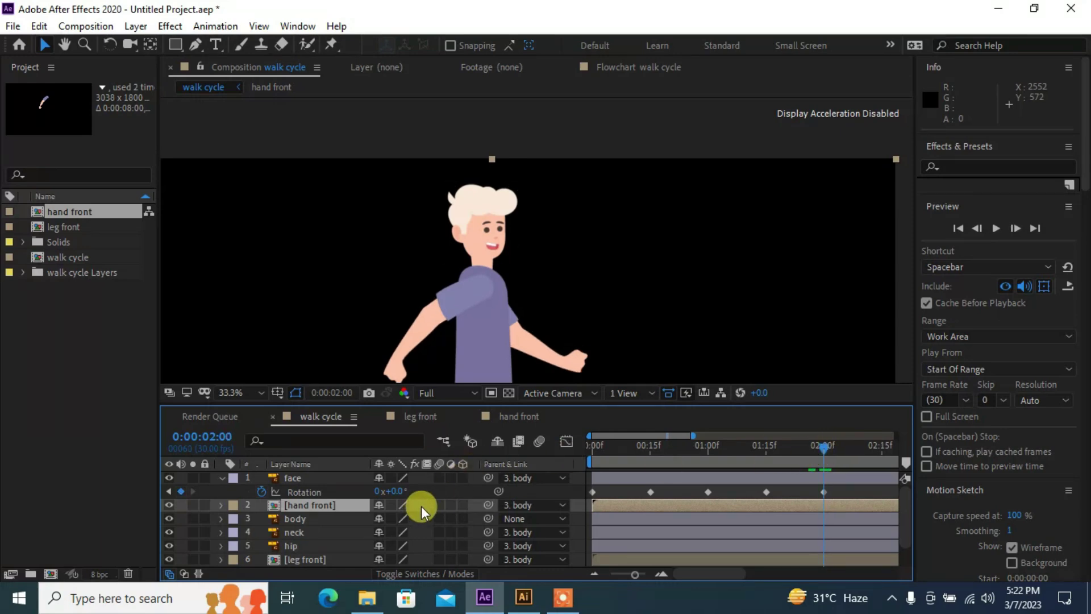
left_click_drag(396, 491, 384, 489)
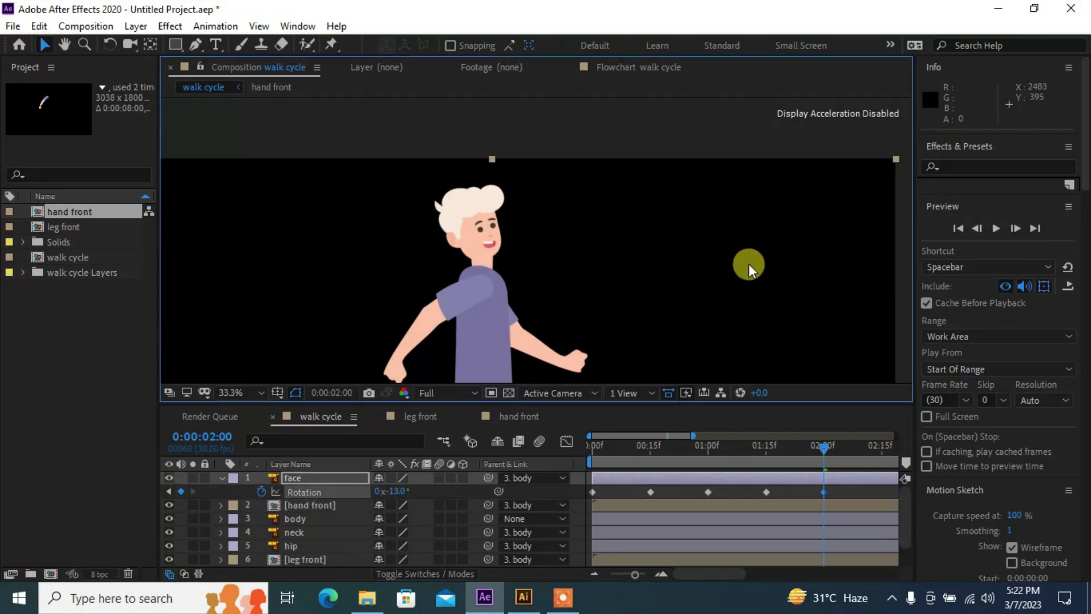
left_click(749, 263)
- Replace the face's Rotation keyframe at 0:00:02:00 with a copy of its first keyframe and return to 0:00:00:00
left_click_drag(623, 446, 820, 452)
left_click_drag(831, 493, 807, 493)
key("Delete")
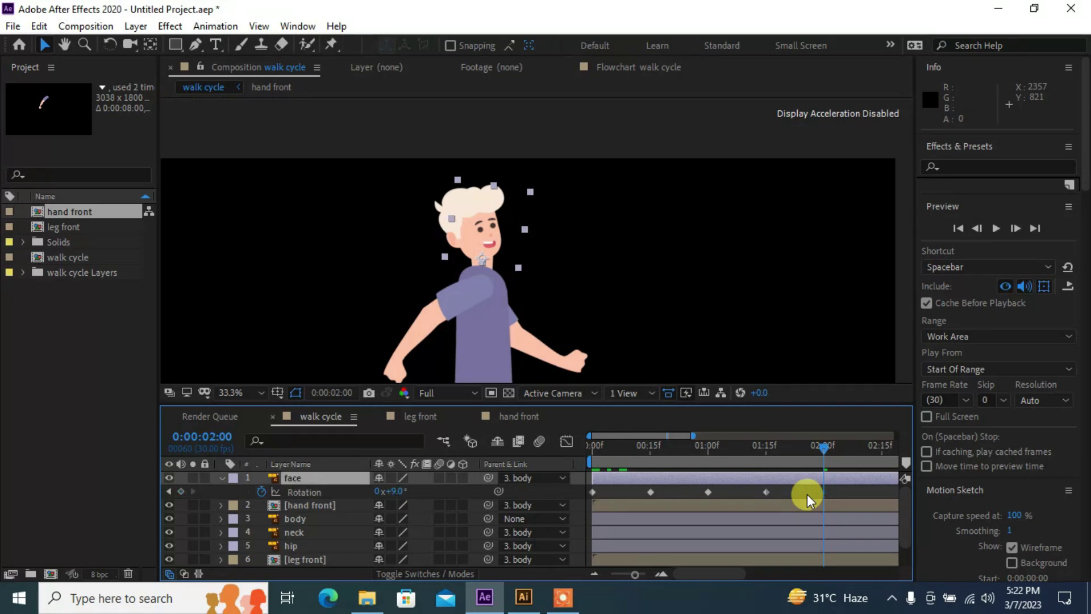
left_click(593, 492)
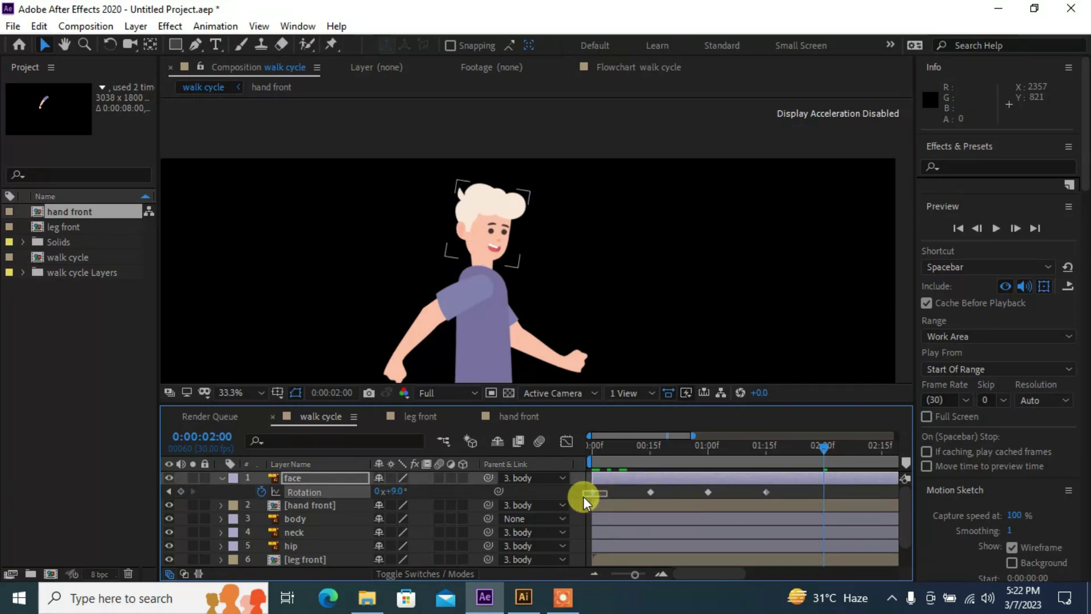
key("ctrl+v")
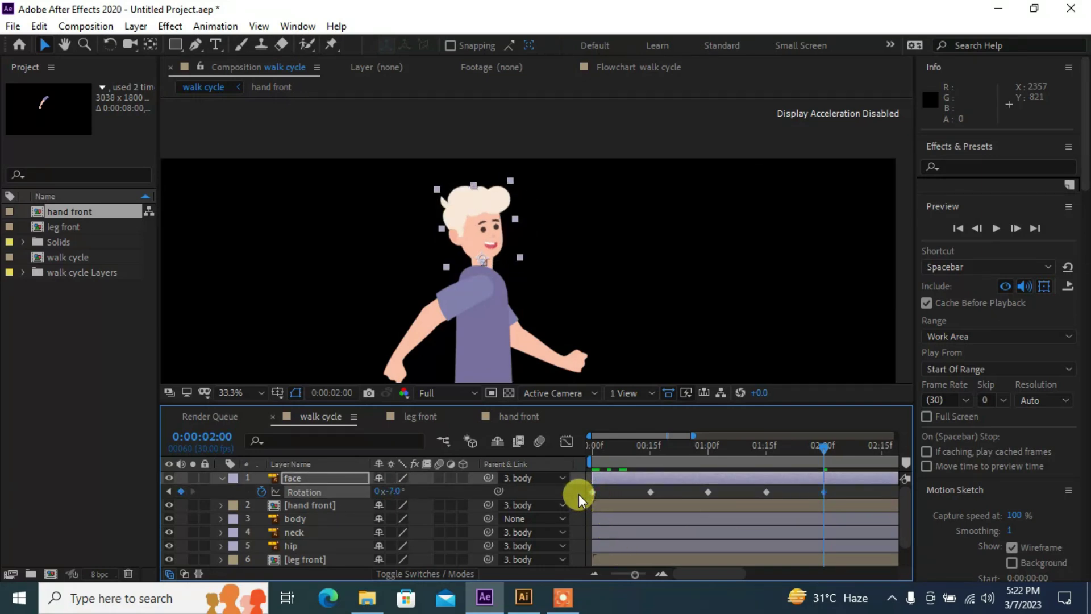
left_click_drag(619, 446, 562, 432)
left_click(714, 262)
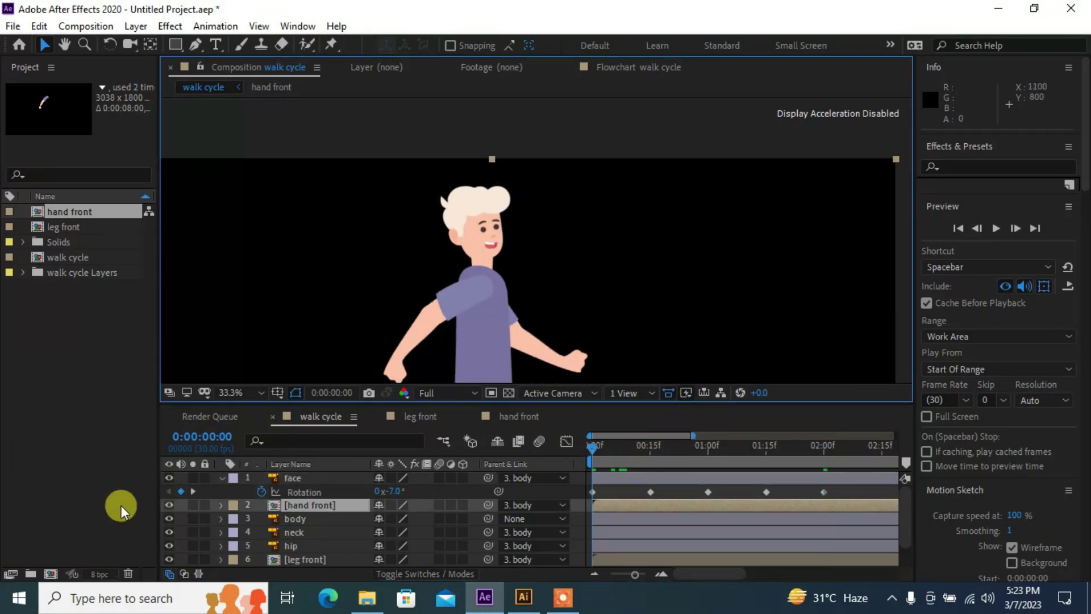
- Fit the whole composition in the viewer, apply Easy Ease to all five face Rotation keyframes and collapse the layer
left_click(233, 393)
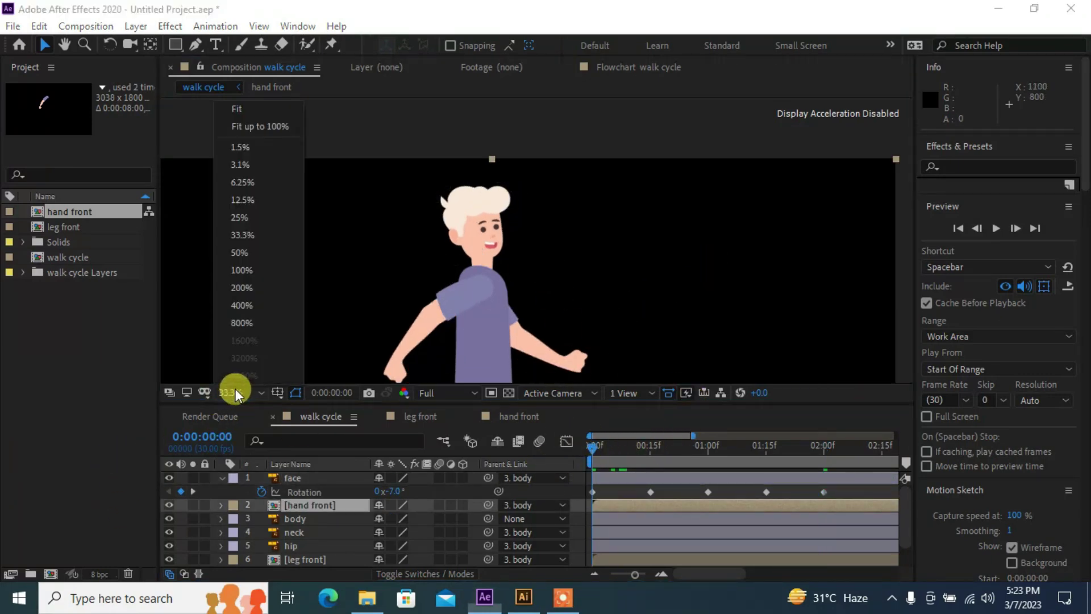
left_click(244, 108)
left_click_drag(586, 490, 837, 500)
right_click(824, 494)
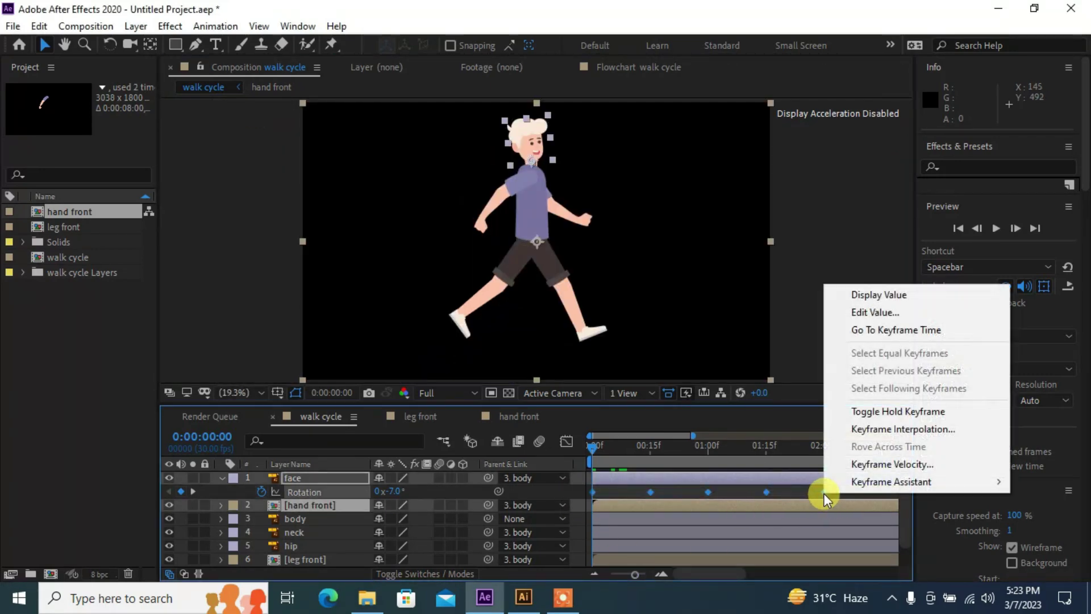
mouse_move(853, 481)
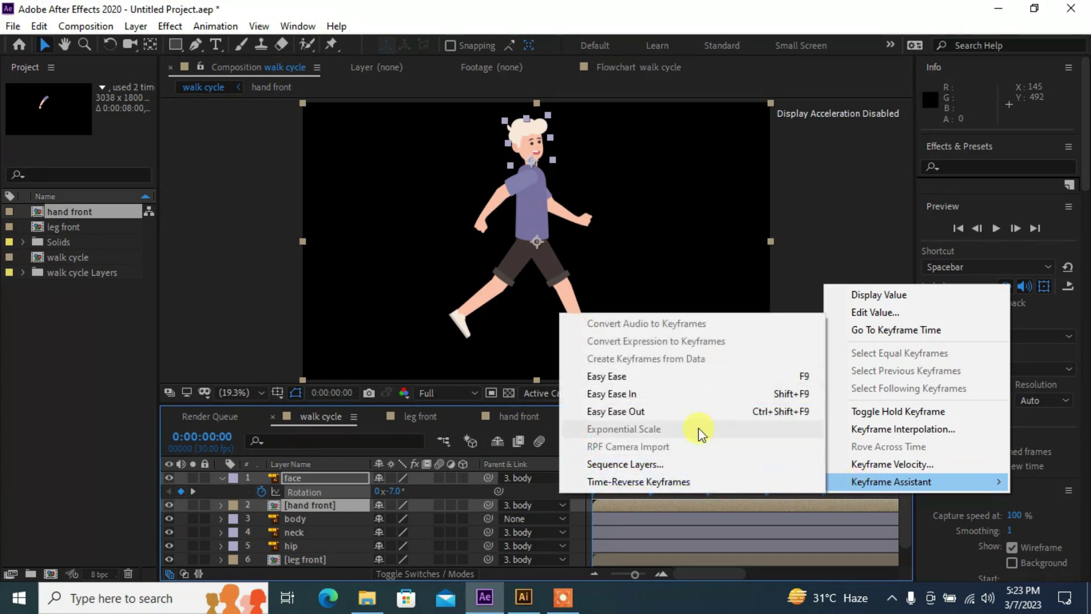
left_click(637, 378)
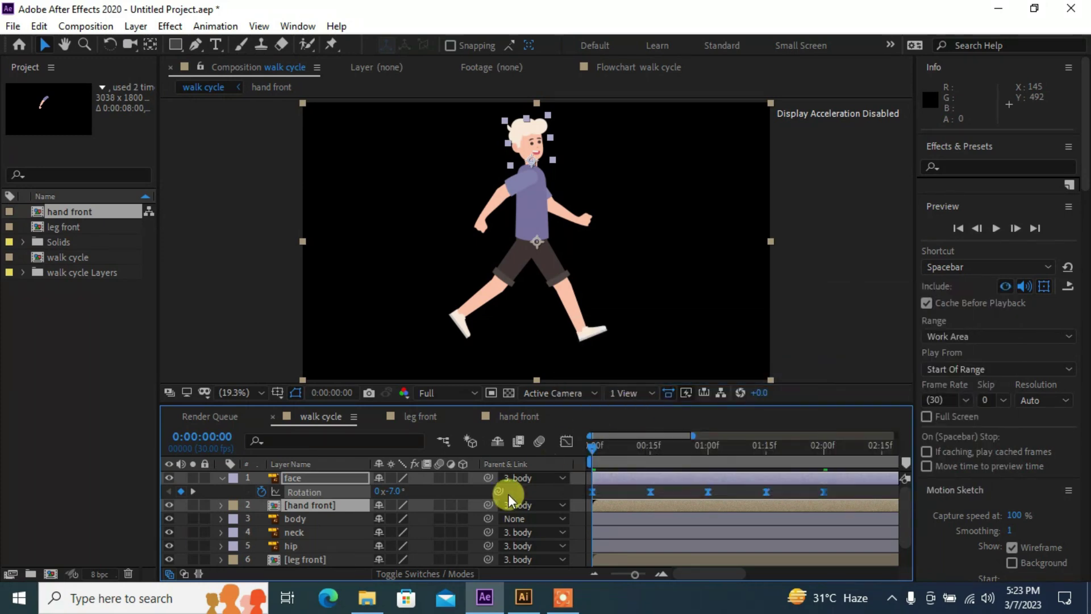
left_click(219, 478)
left_click(808, 309)
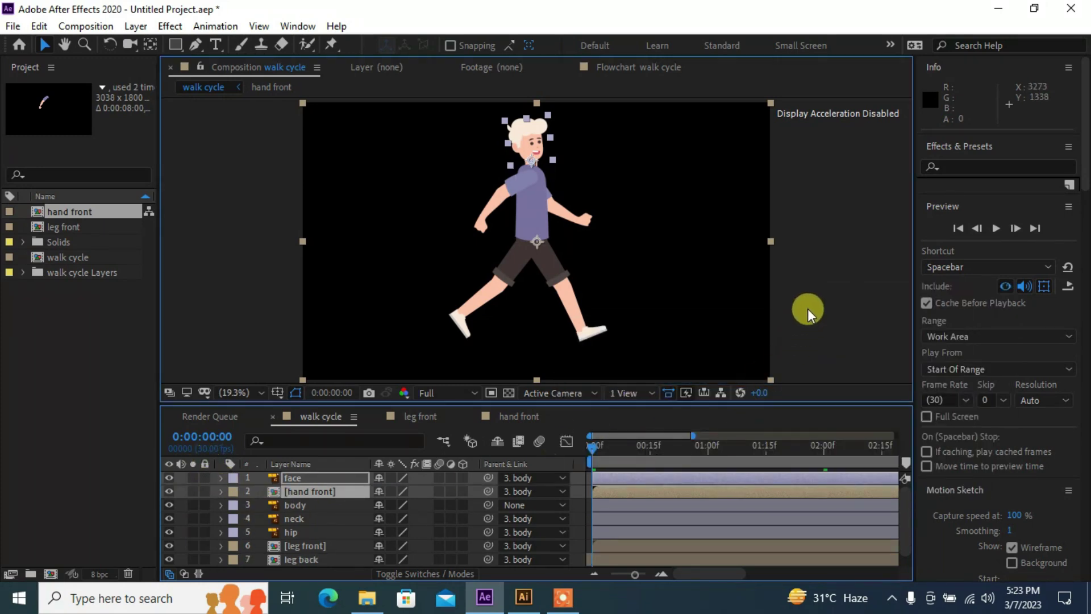
- Play back the walk cycle composition to review the head rotation with the rest of the motion
left_click(595, 449)
key("space")
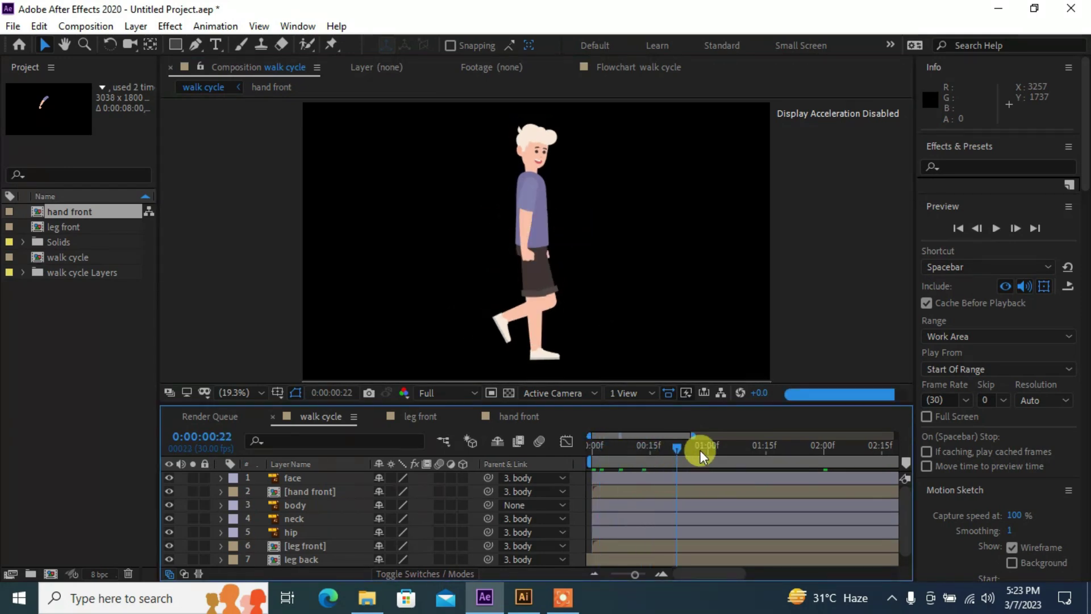
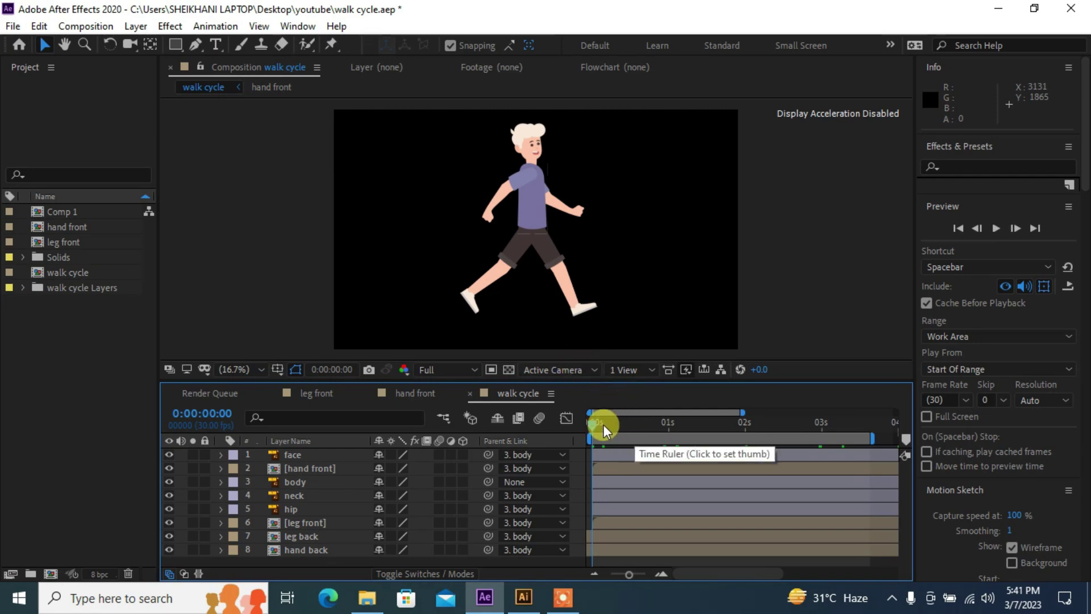
key("space")
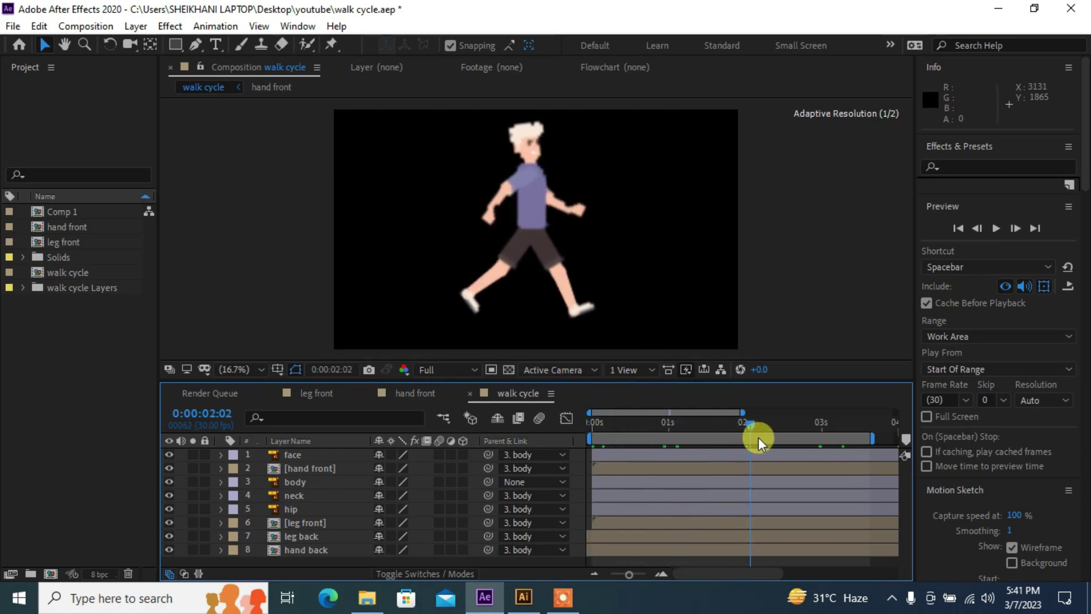
key("space")
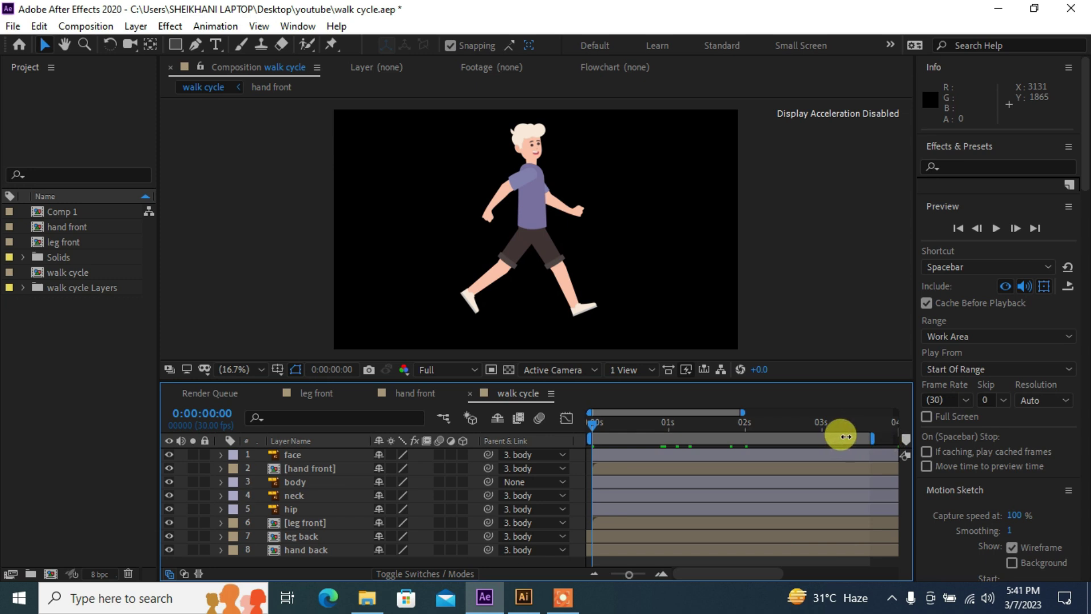
- Shorten the work area to end at about 0:00:02:00 and check it against the body layer's Position keyframes
mouse_move(875, 439)
left_mouse_down()
mouse_move(752, 458)
mouse_move(754, 469)
left_mouse_up()
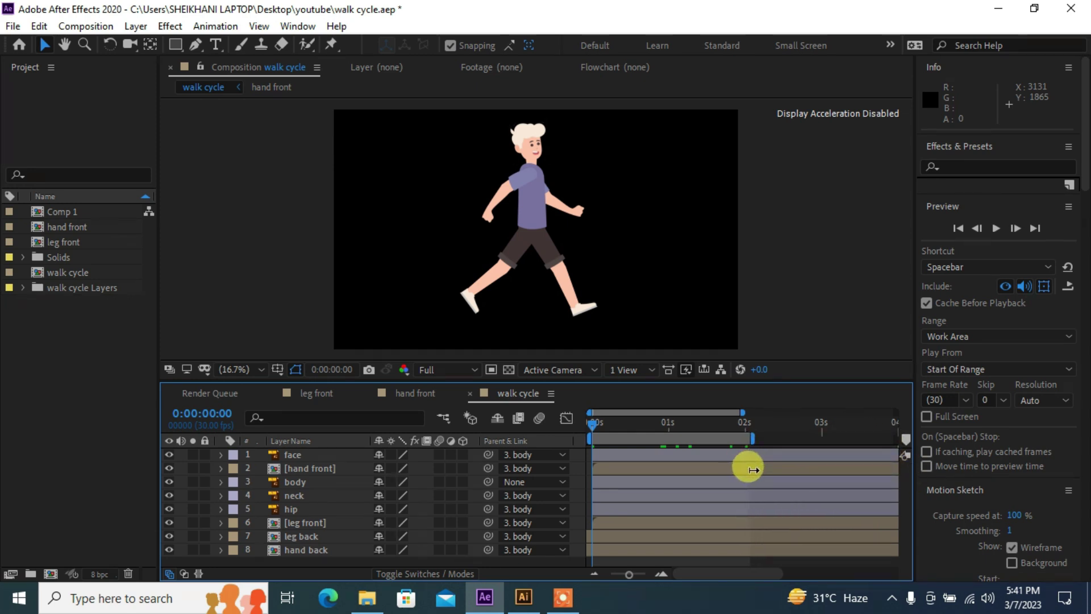
left_click(292, 483)
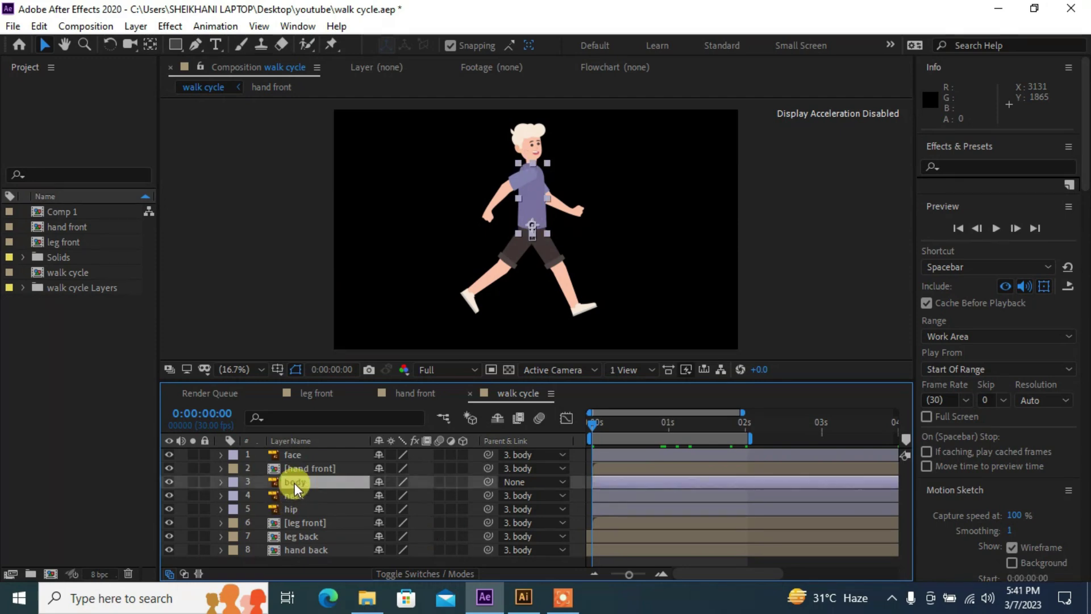
key("p")
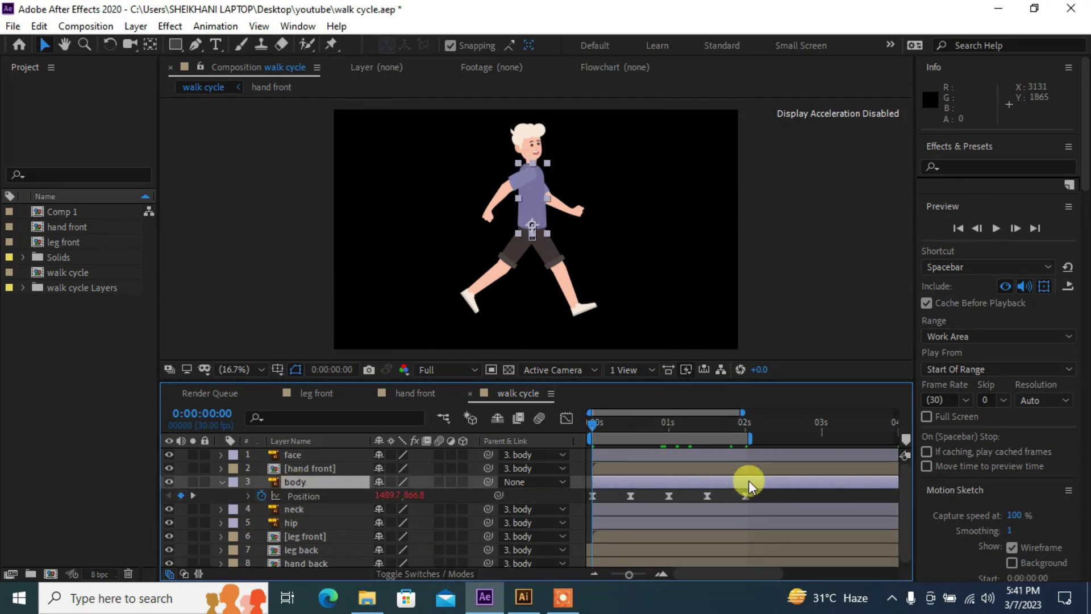
left_click(230, 483)
left_click(223, 484)
left_click(221, 483)
left_click(818, 275)
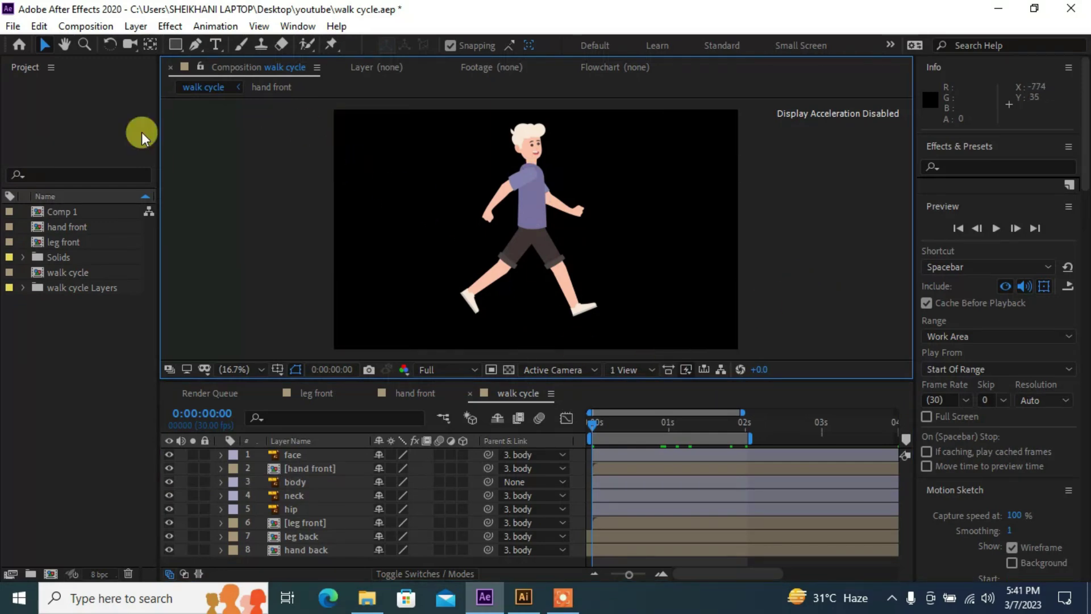
- Save the project as walk cycle in the youtube folder on the Desktop
left_click(13, 26)
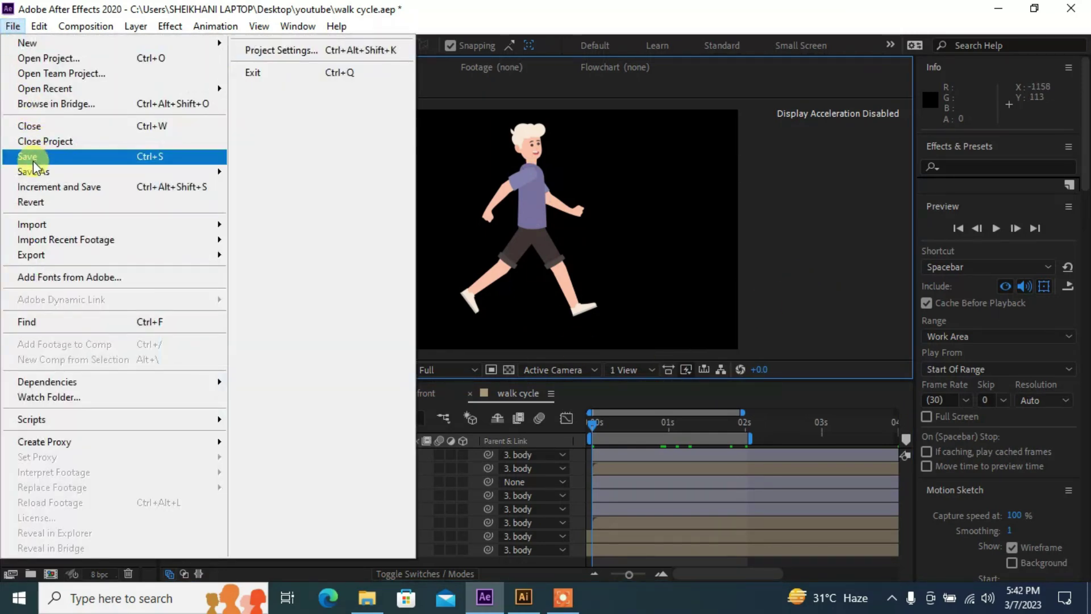
mouse_move(34, 171)
left_click(344, 178)
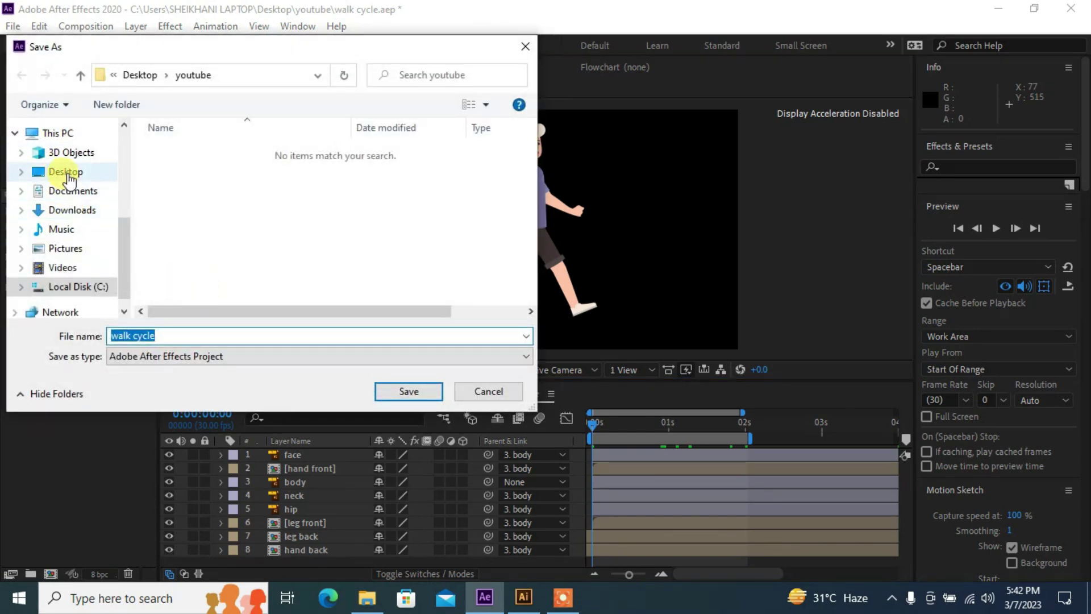
left_click(66, 173)
scroll(261, 224, "down", 5)
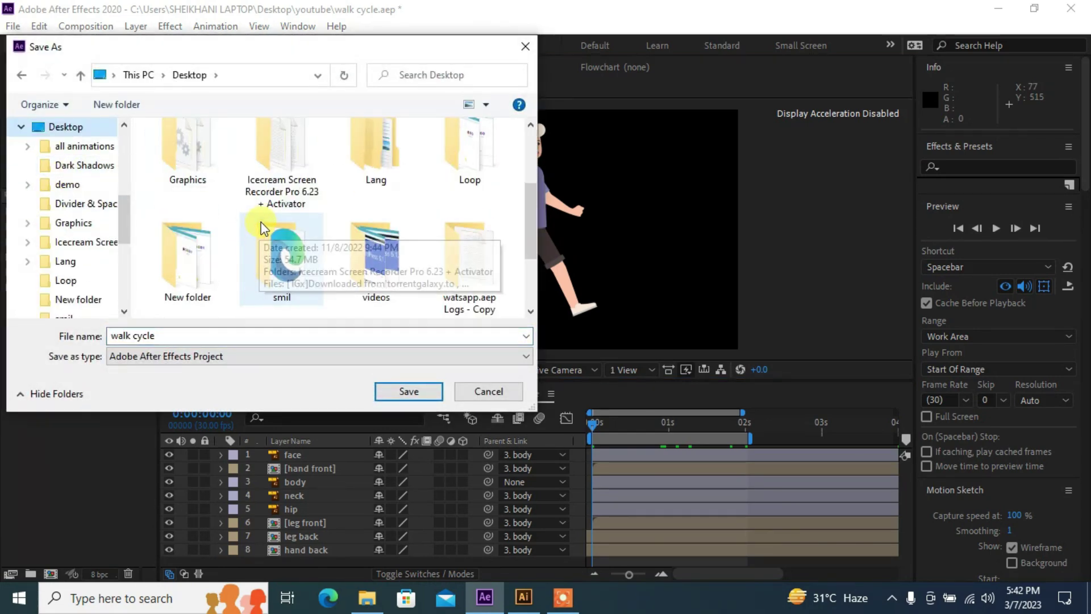
double_click(265, 280)
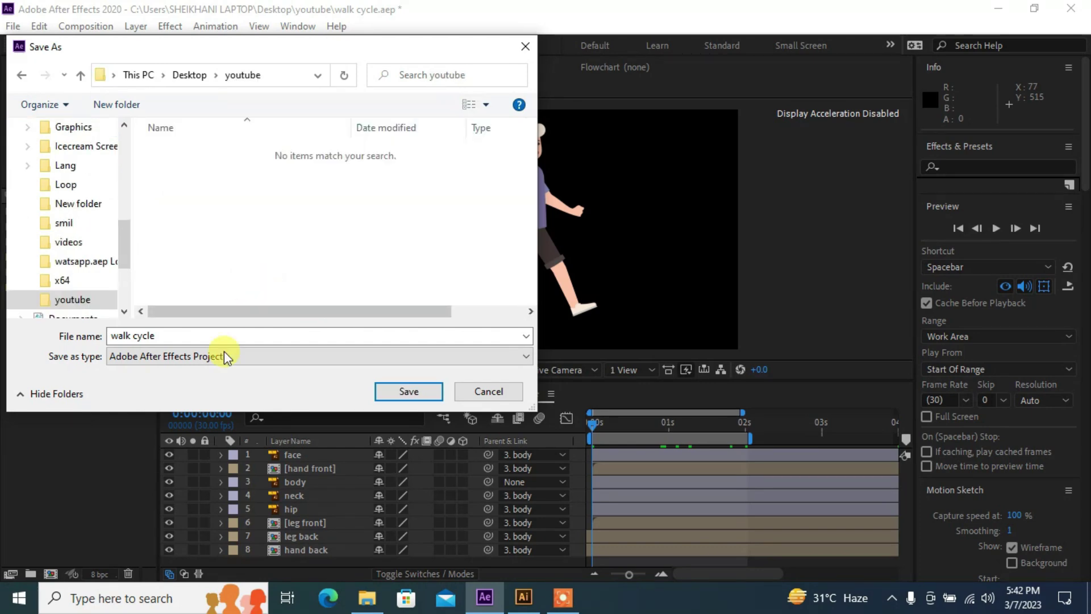
left_click(409, 391)
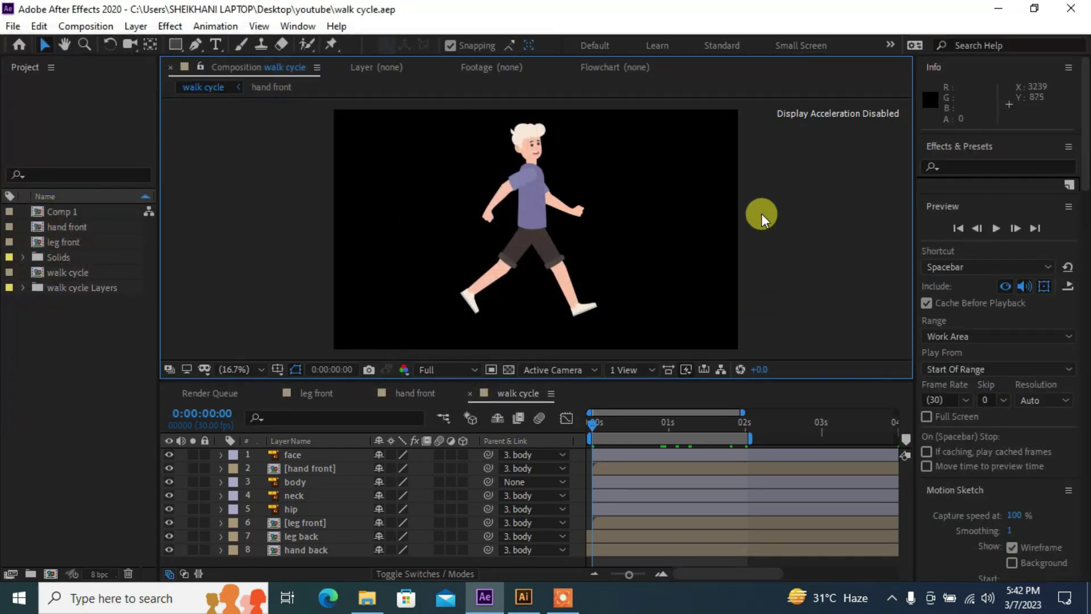